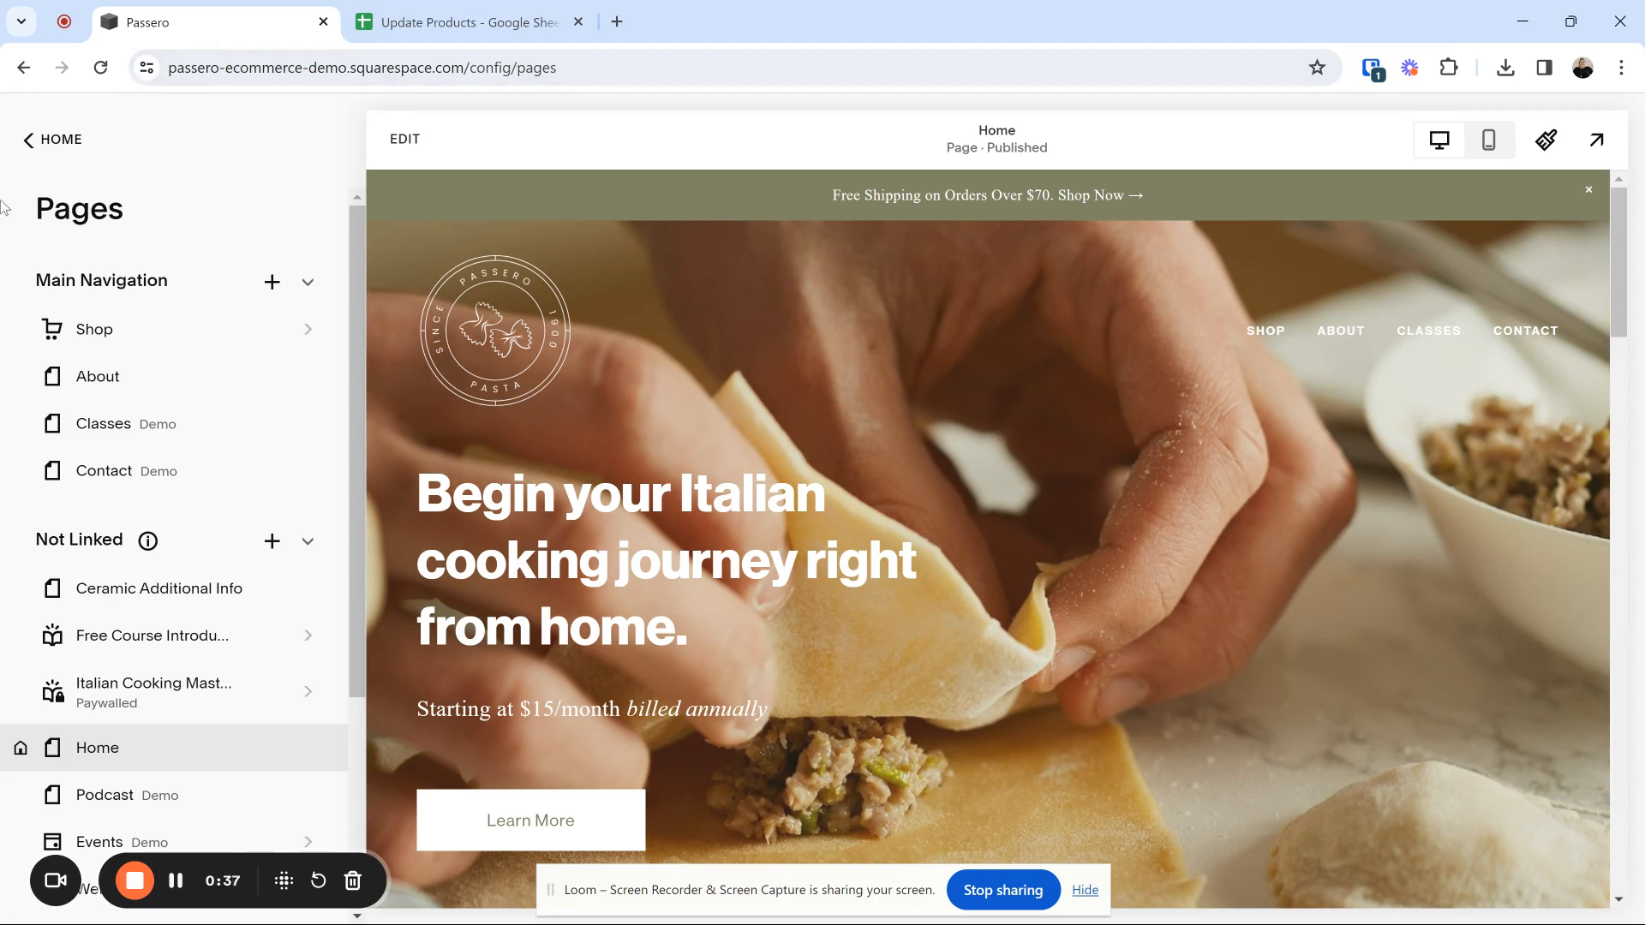
# - Open the list of physical products in the store's Selling section
pyautogui.click(39, 140)
pyautogui.click(77, 273)
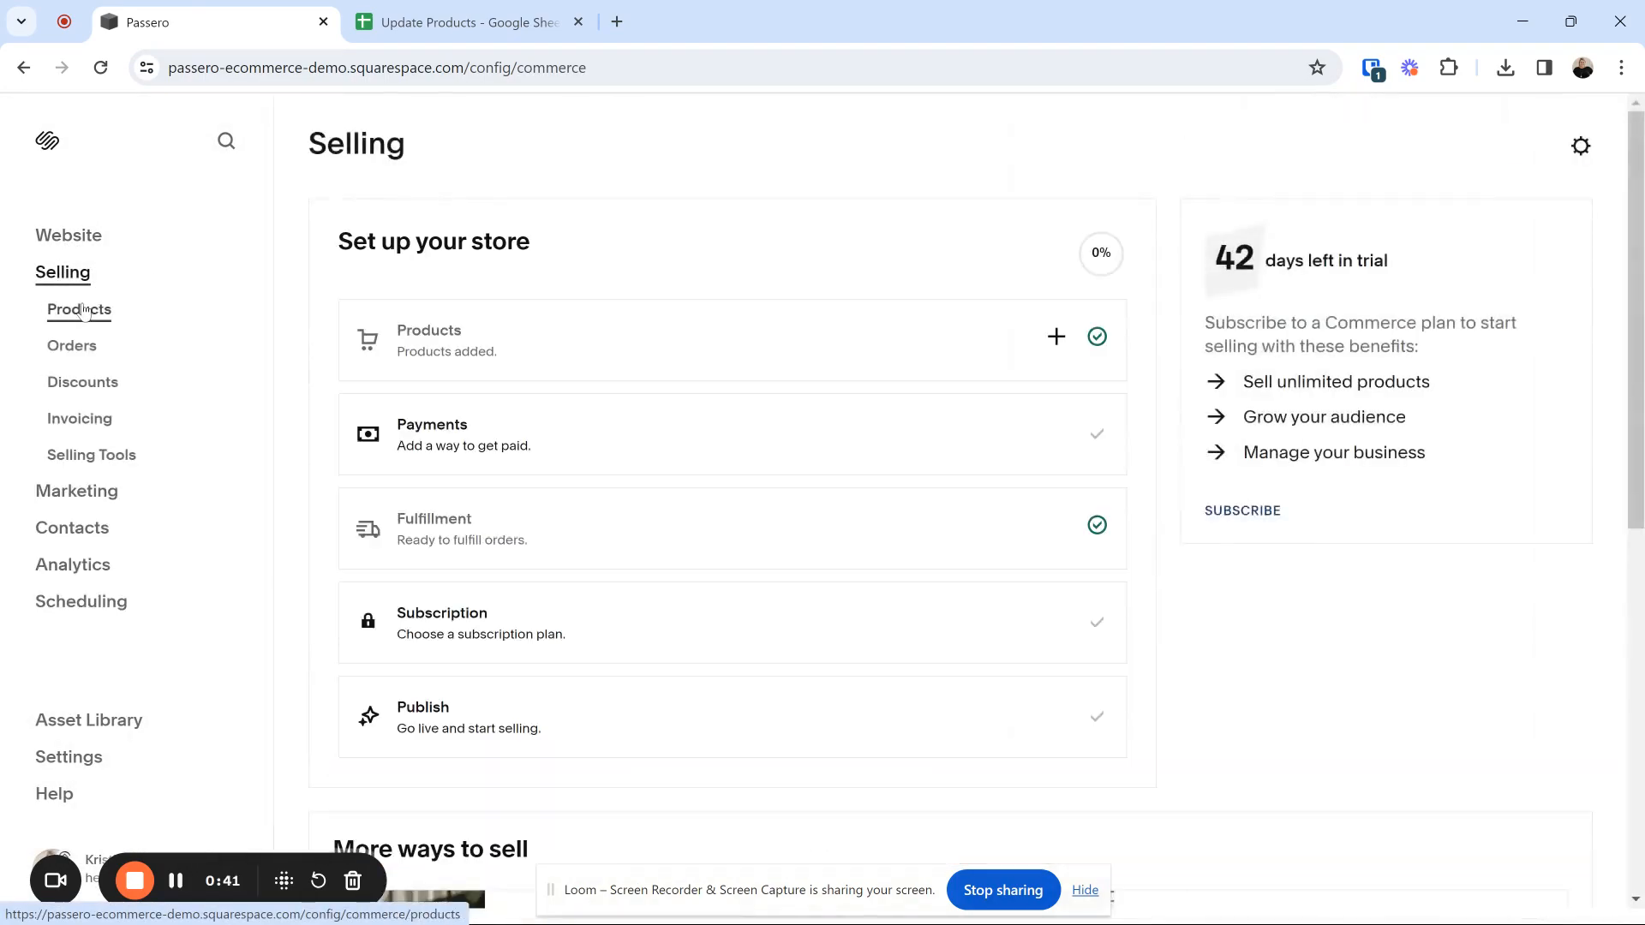
pyautogui.click(86, 310)
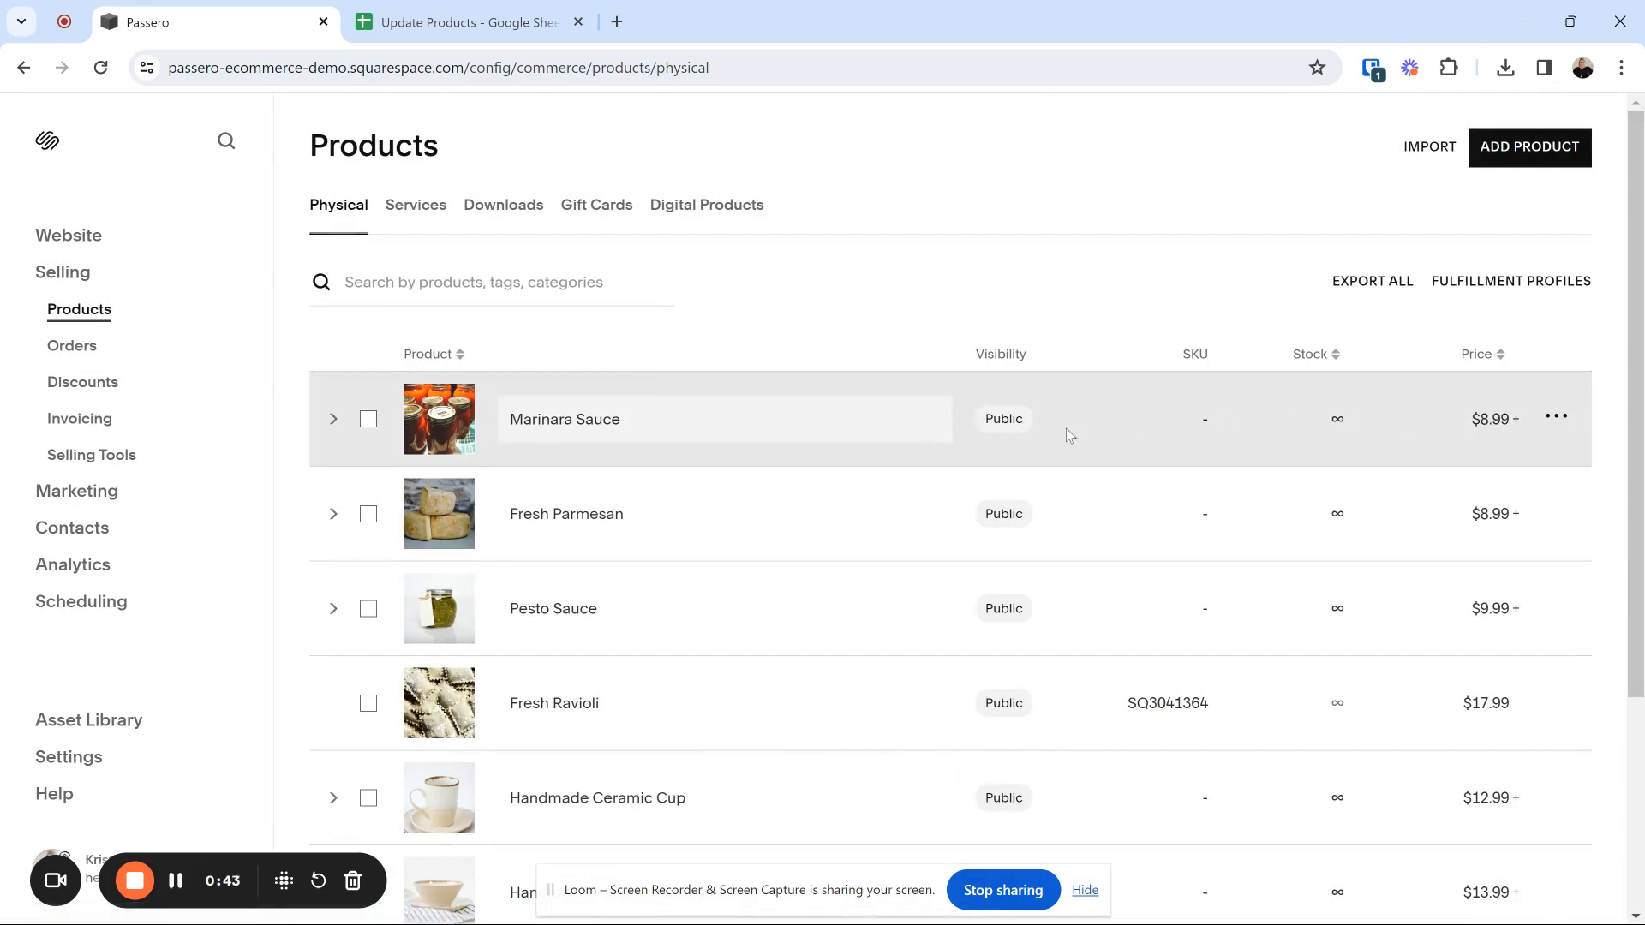
pyautogui.scroll(-3, 731, 595)
pyautogui.scroll(3, 741, 622)
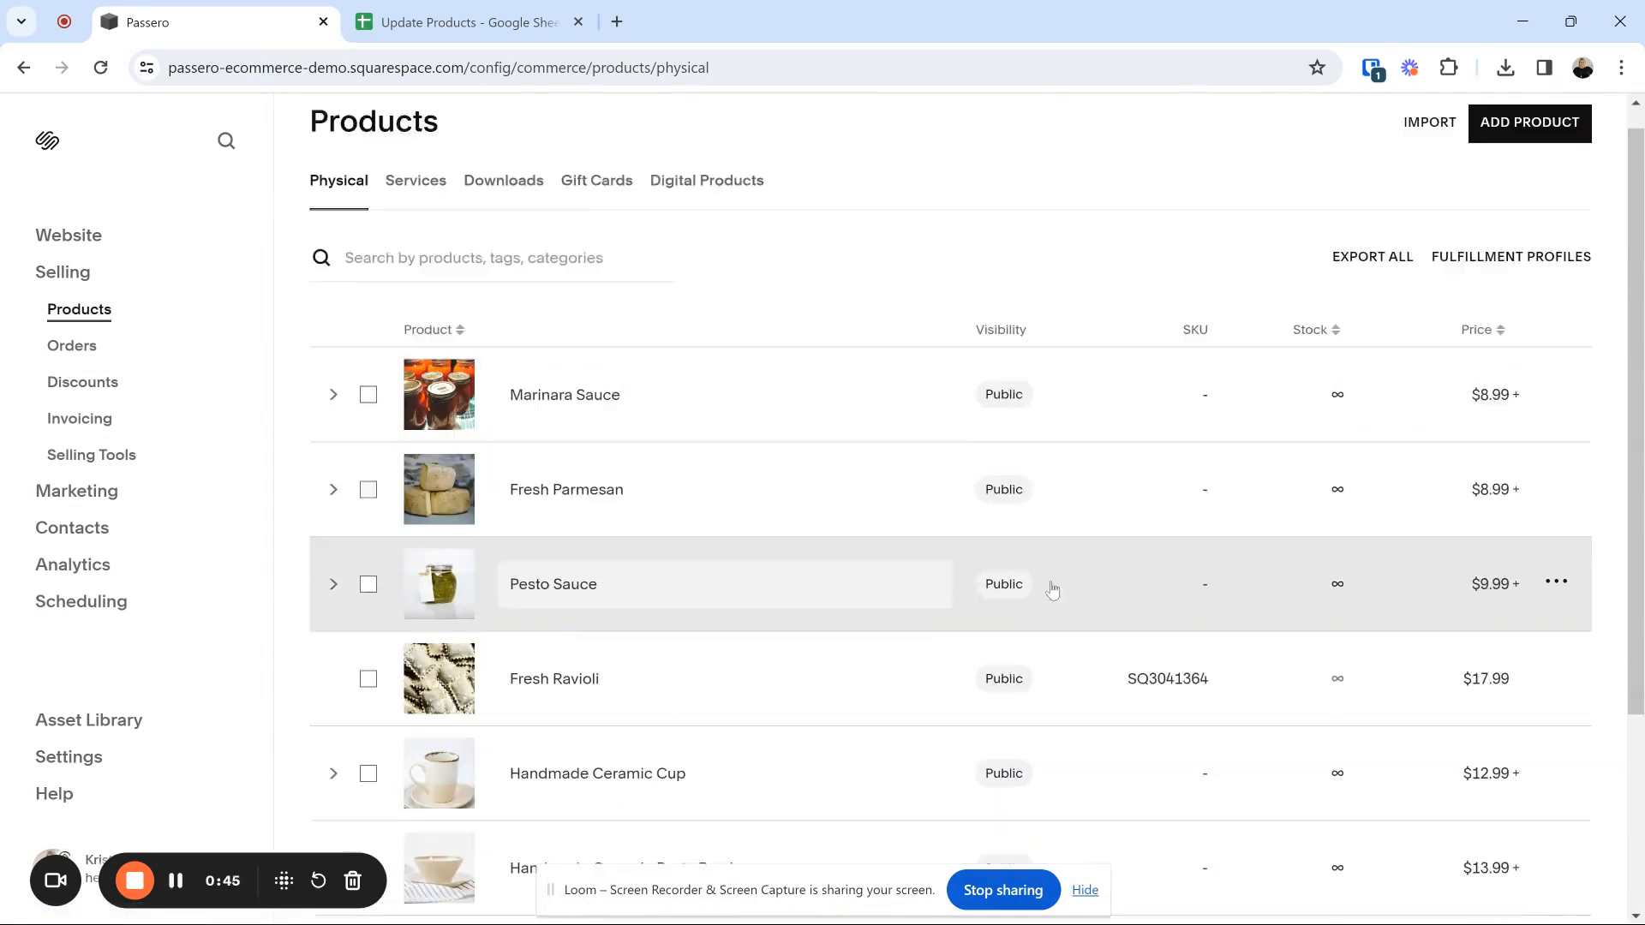
# - Expand Marinara Sauce's variants and check the stock and price options of the 12oz Tomato Basil variant
pyautogui.click(1339, 421)
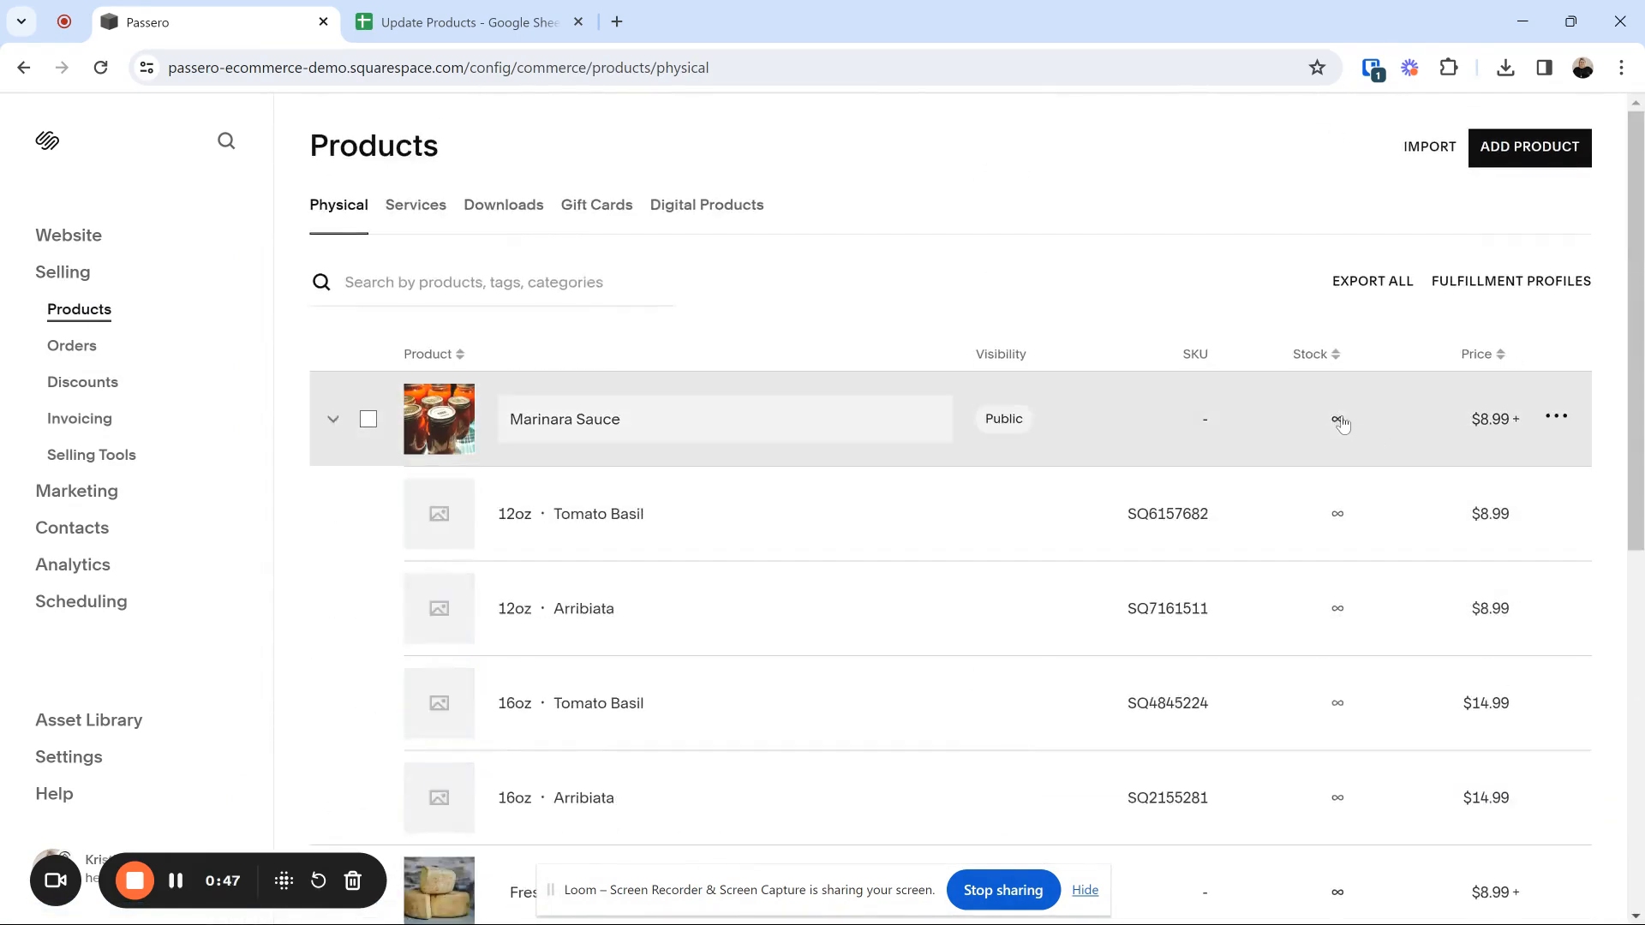
pyautogui.click(1325, 517)
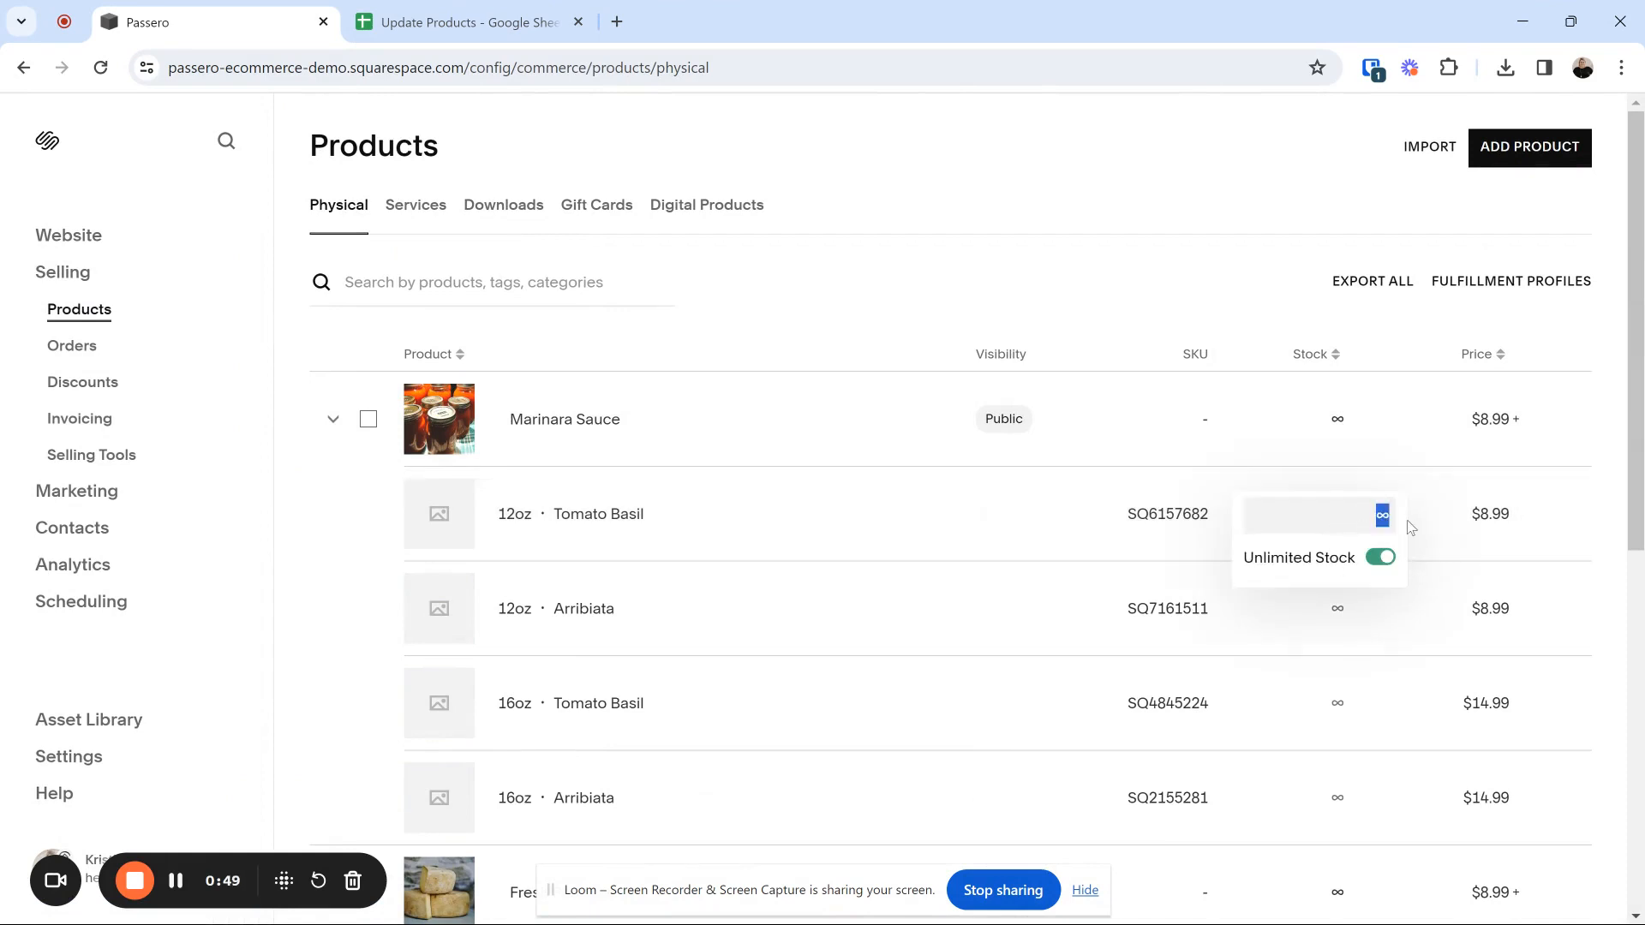
pyautogui.write('6')
pyautogui.click(1379, 557)
pyautogui.click(1495, 520)
pyautogui.click(1495, 520)
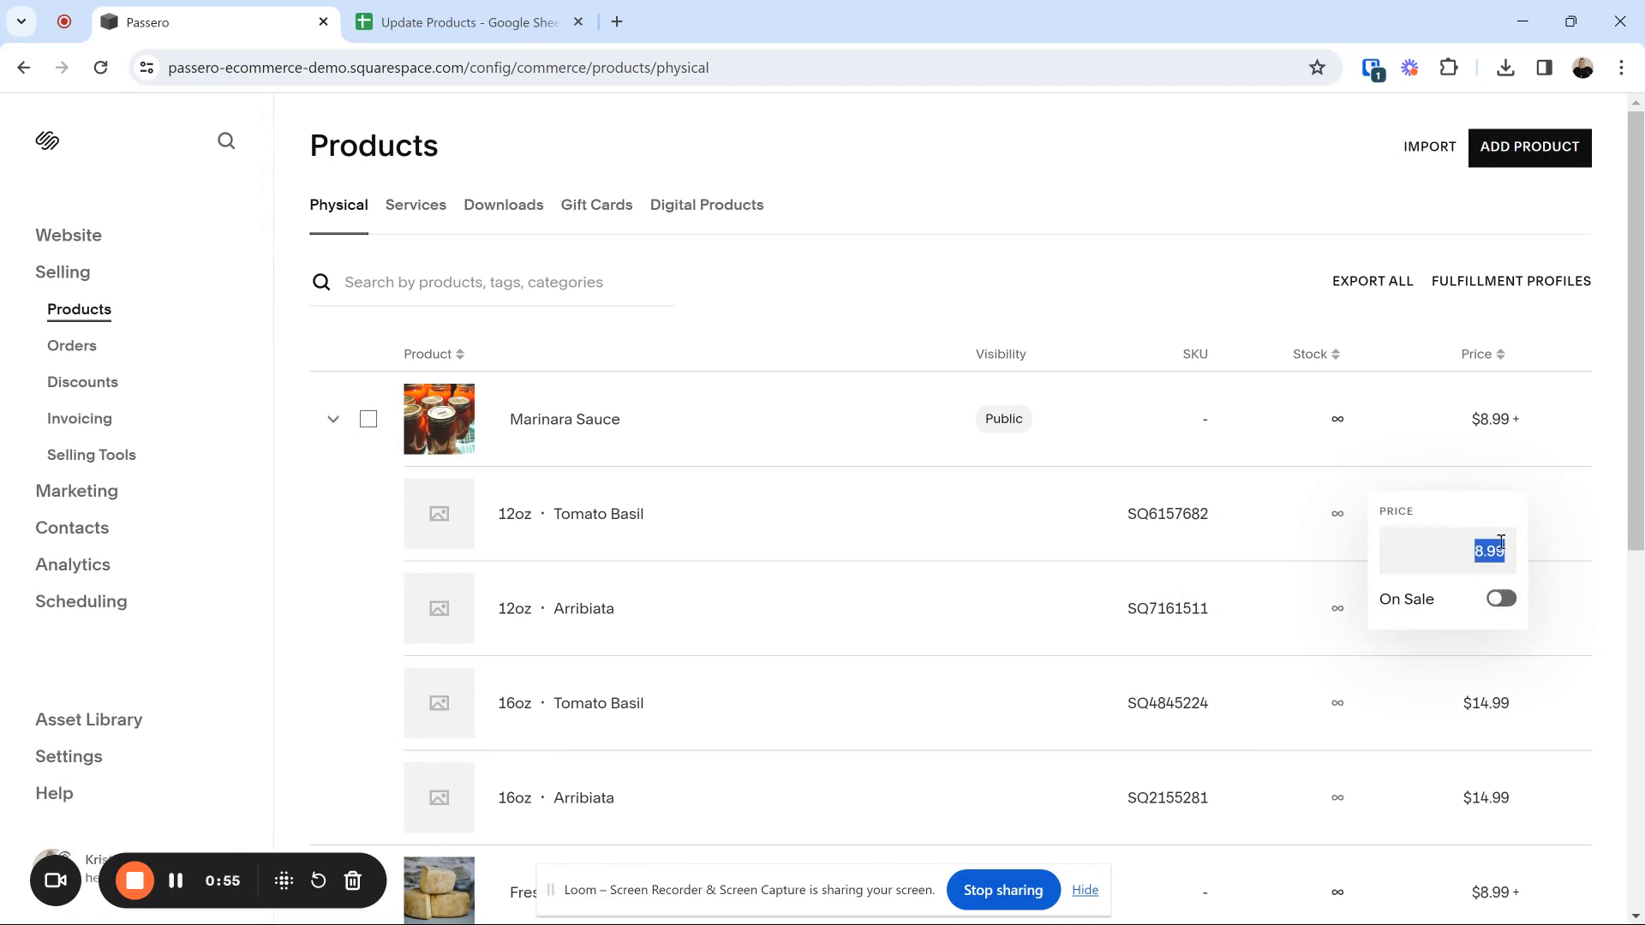
pyautogui.click(1542, 512)
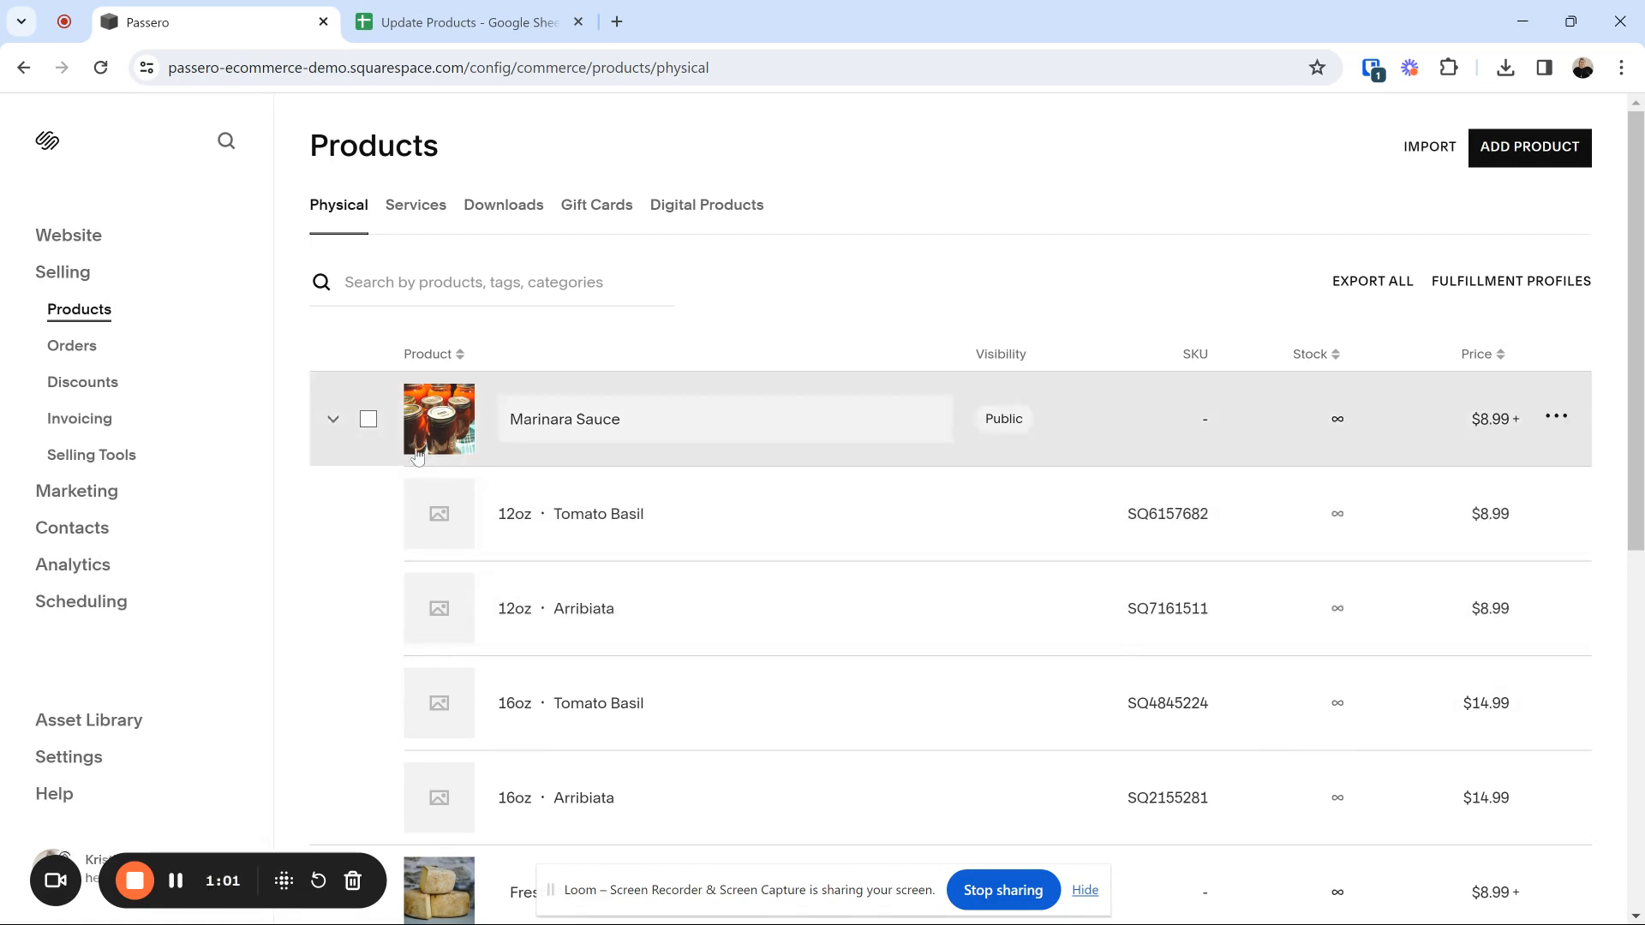
pyautogui.click(334, 424)
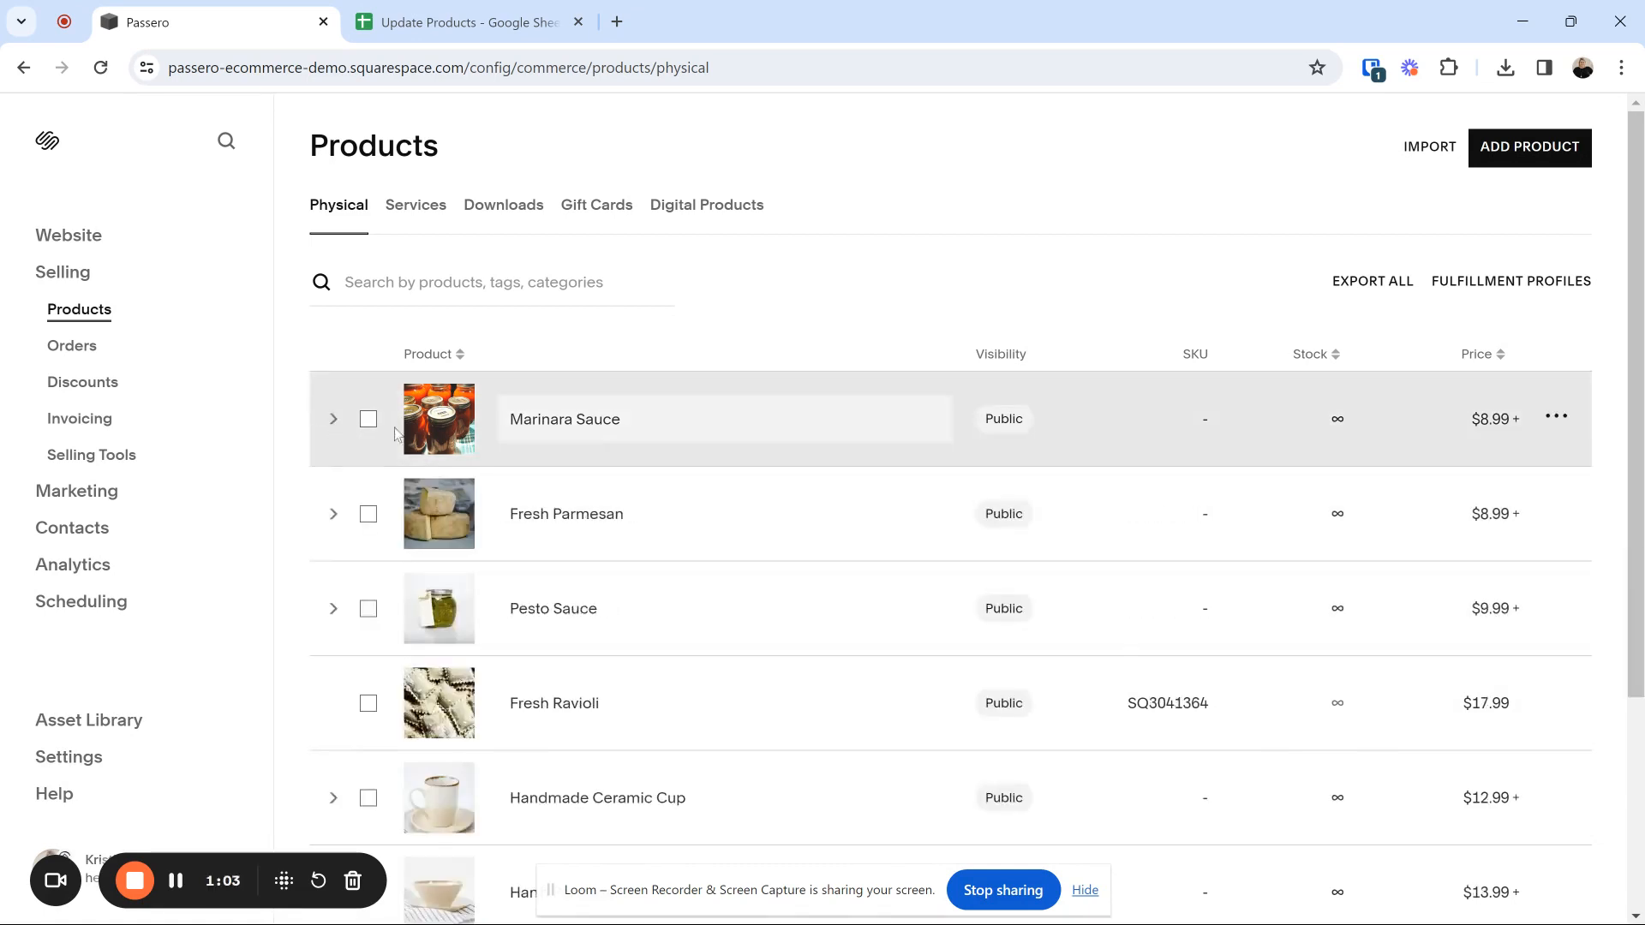
pyautogui.scroll(-3, 1328, 730)
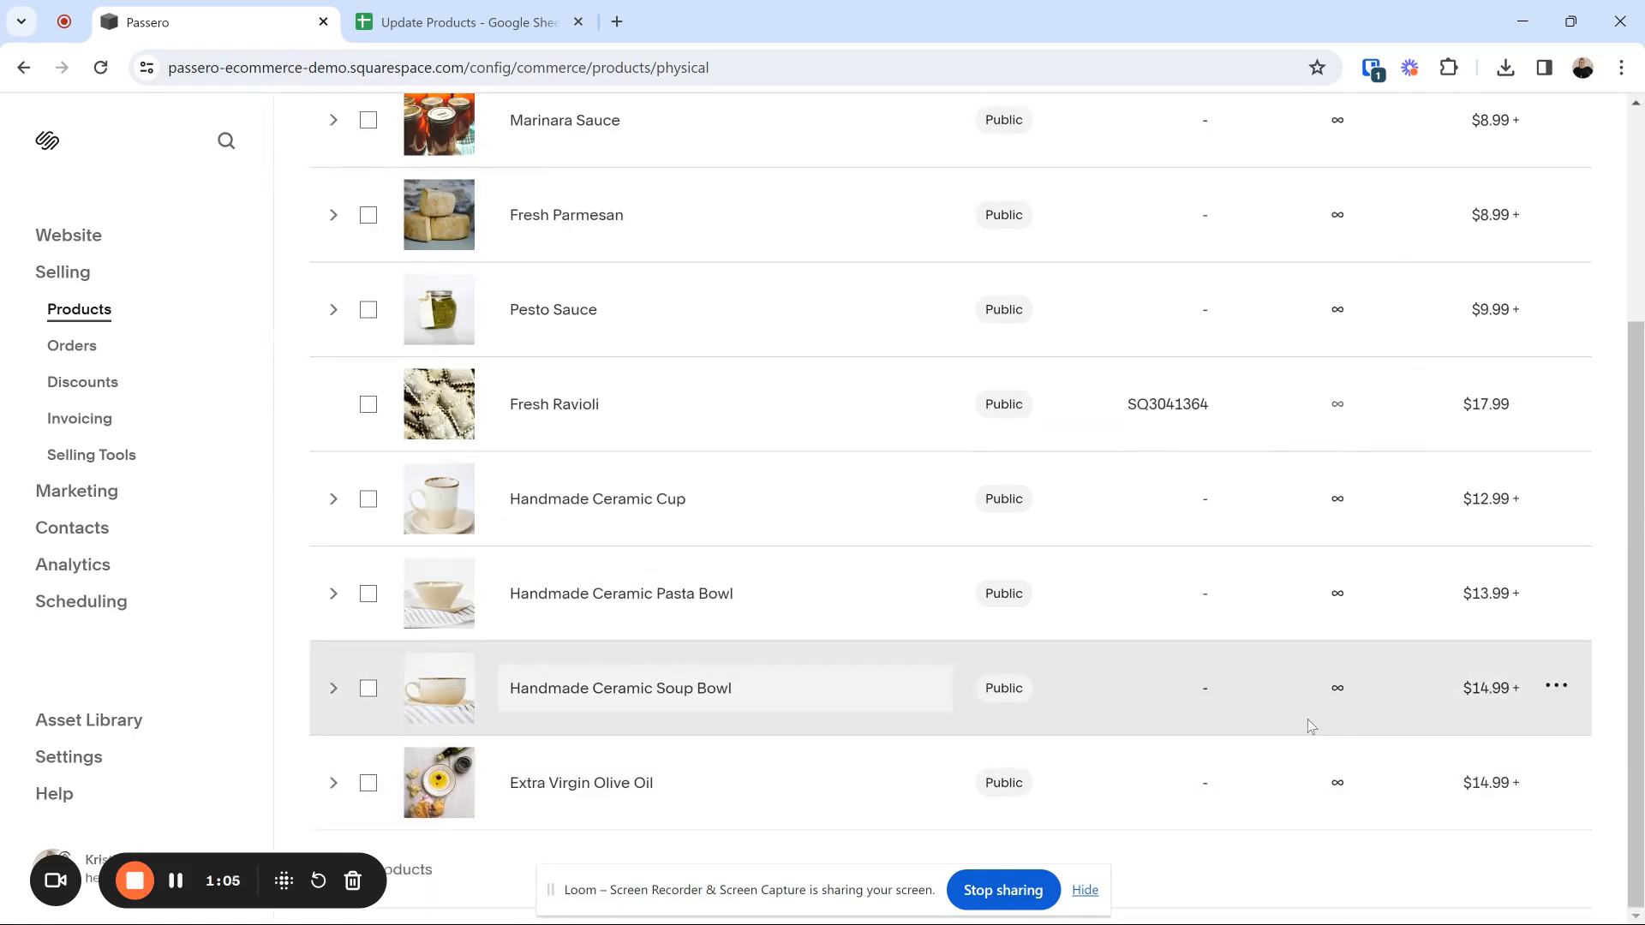
pyautogui.scroll(2, 1188, 458)
pyautogui.scroll(1, 1188, 460)
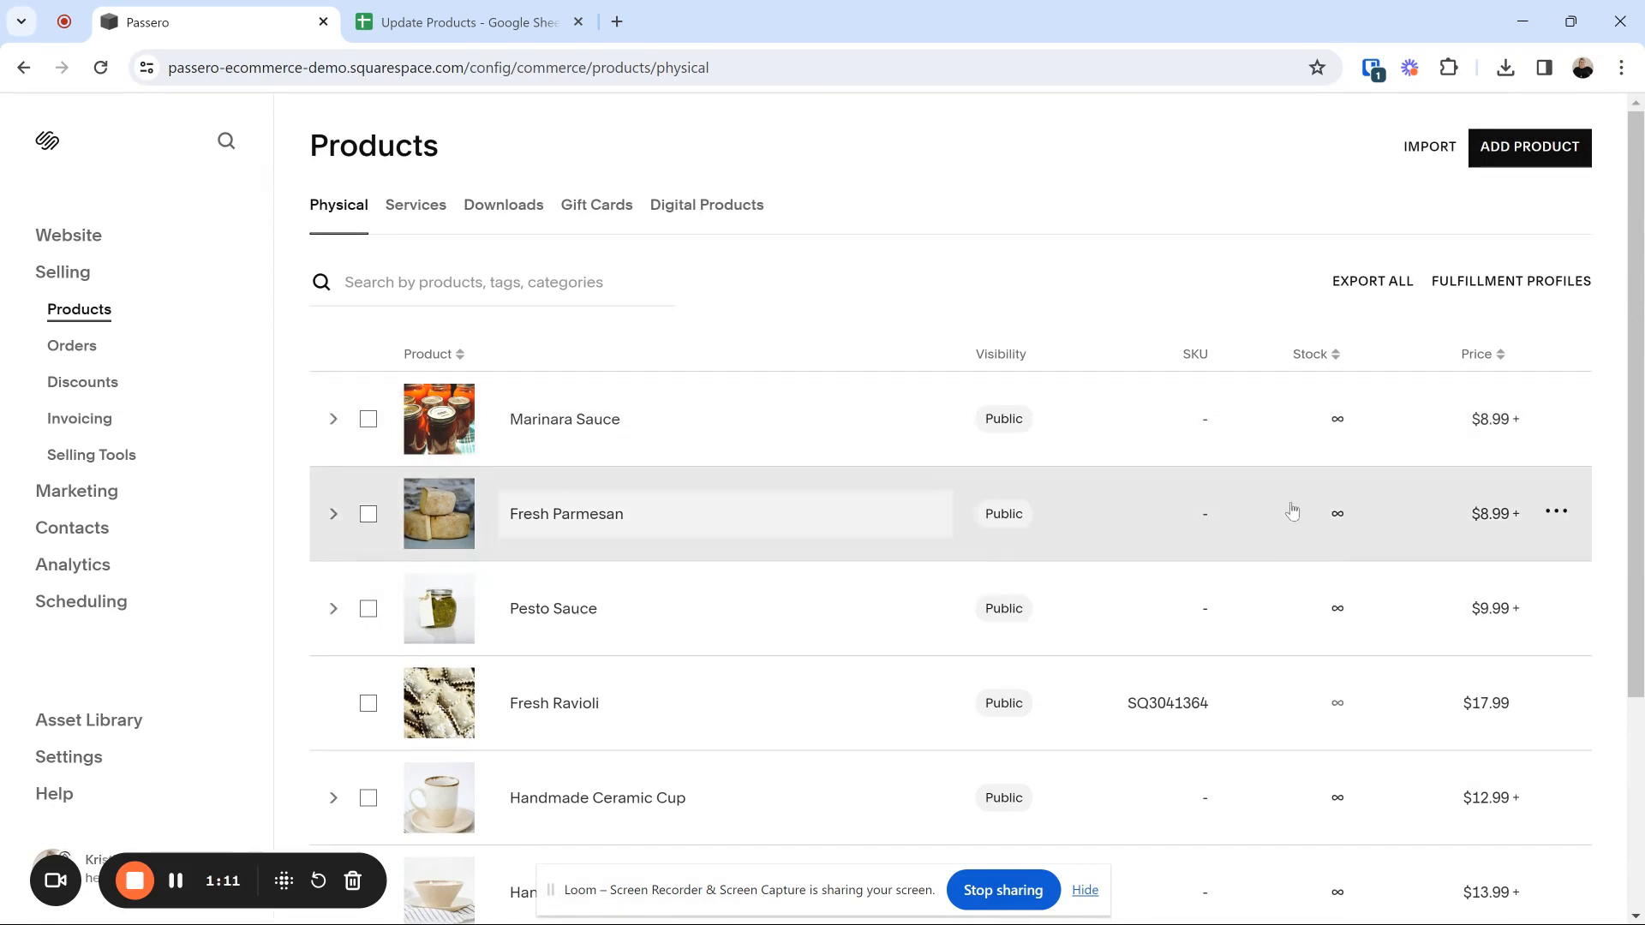
pyautogui.scroll(-3, 1318, 447)
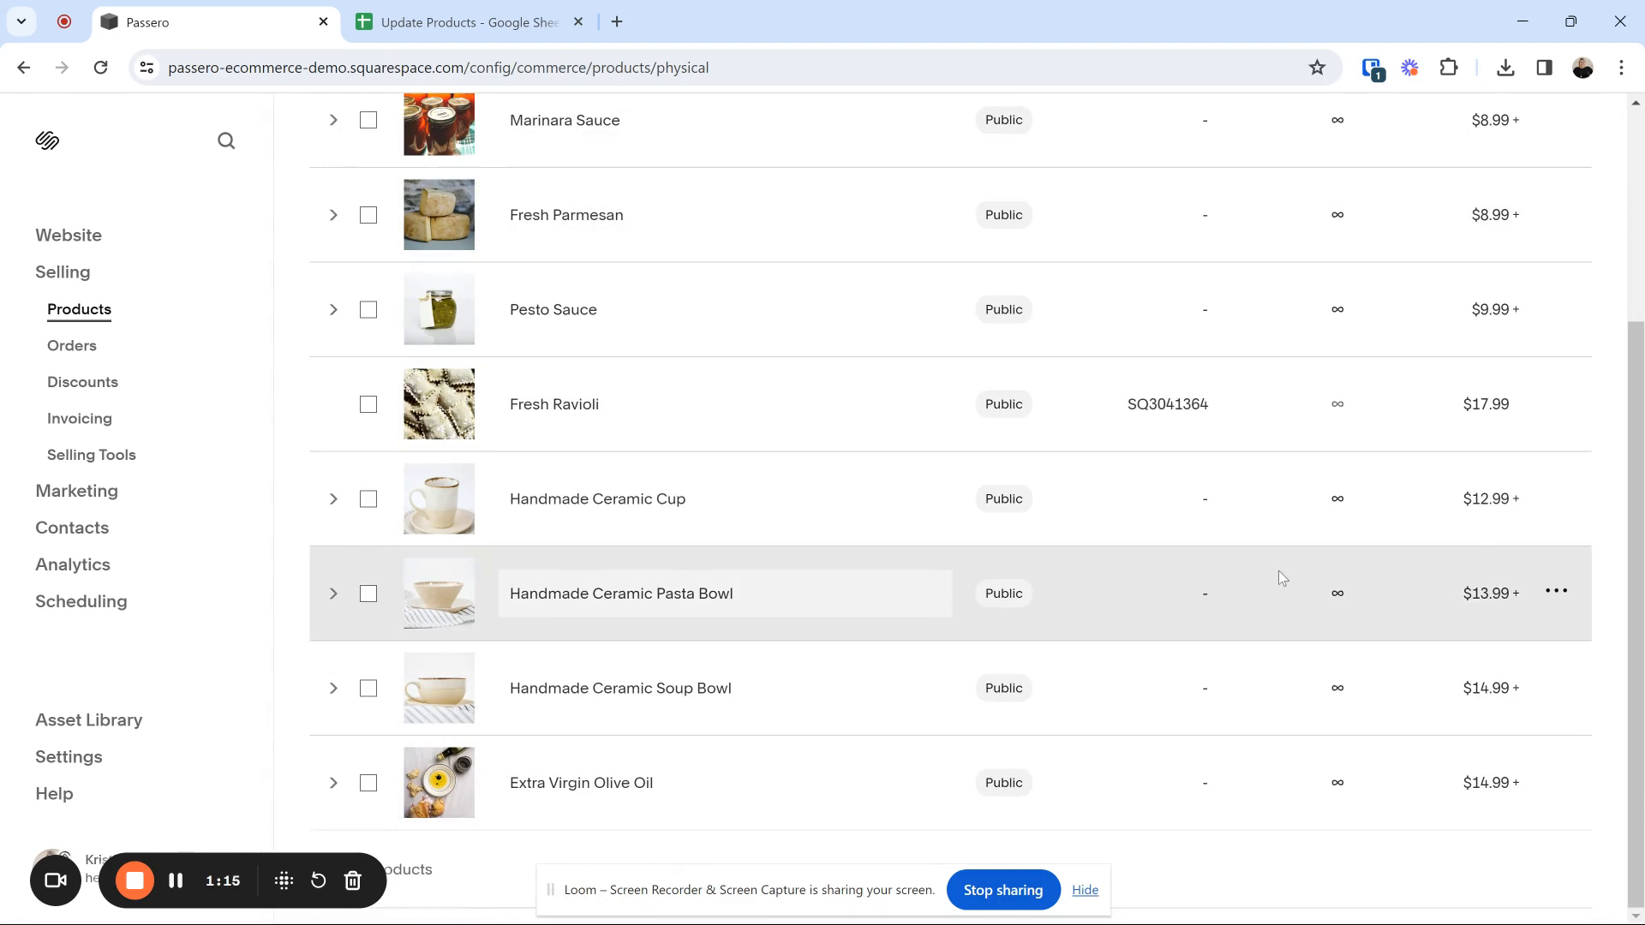
pyautogui.scroll(3, 1377, 767)
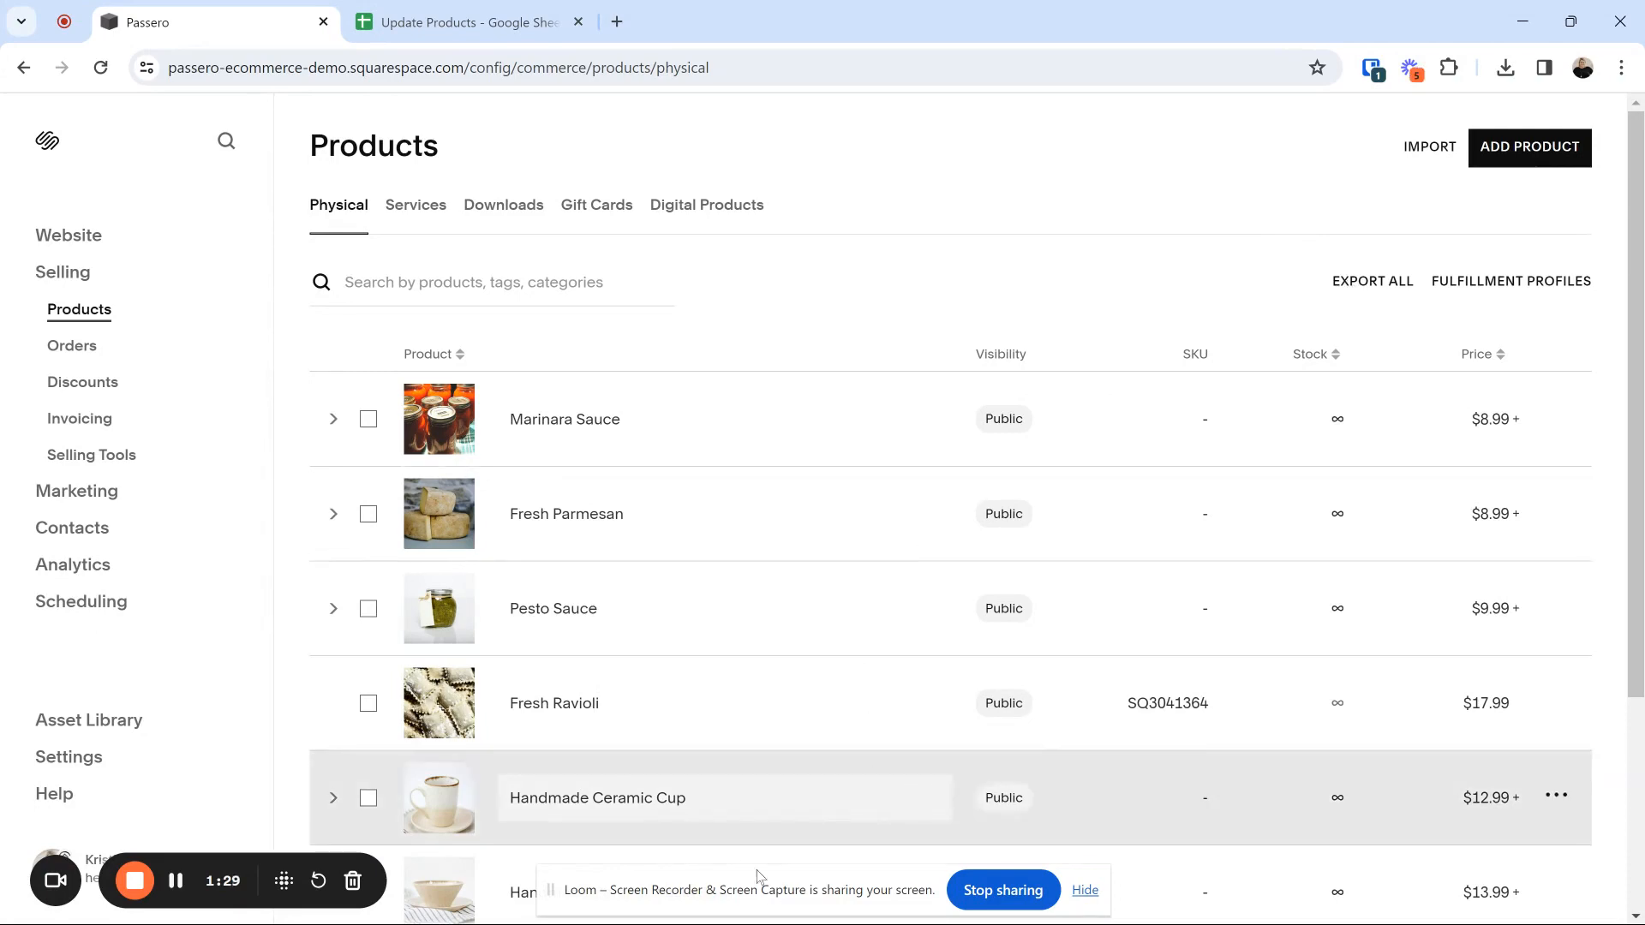
# - Switch to the Update Products sheet in Google Sheets and examine the Product ID and Variant ID columns
pyautogui.click(460, 28)
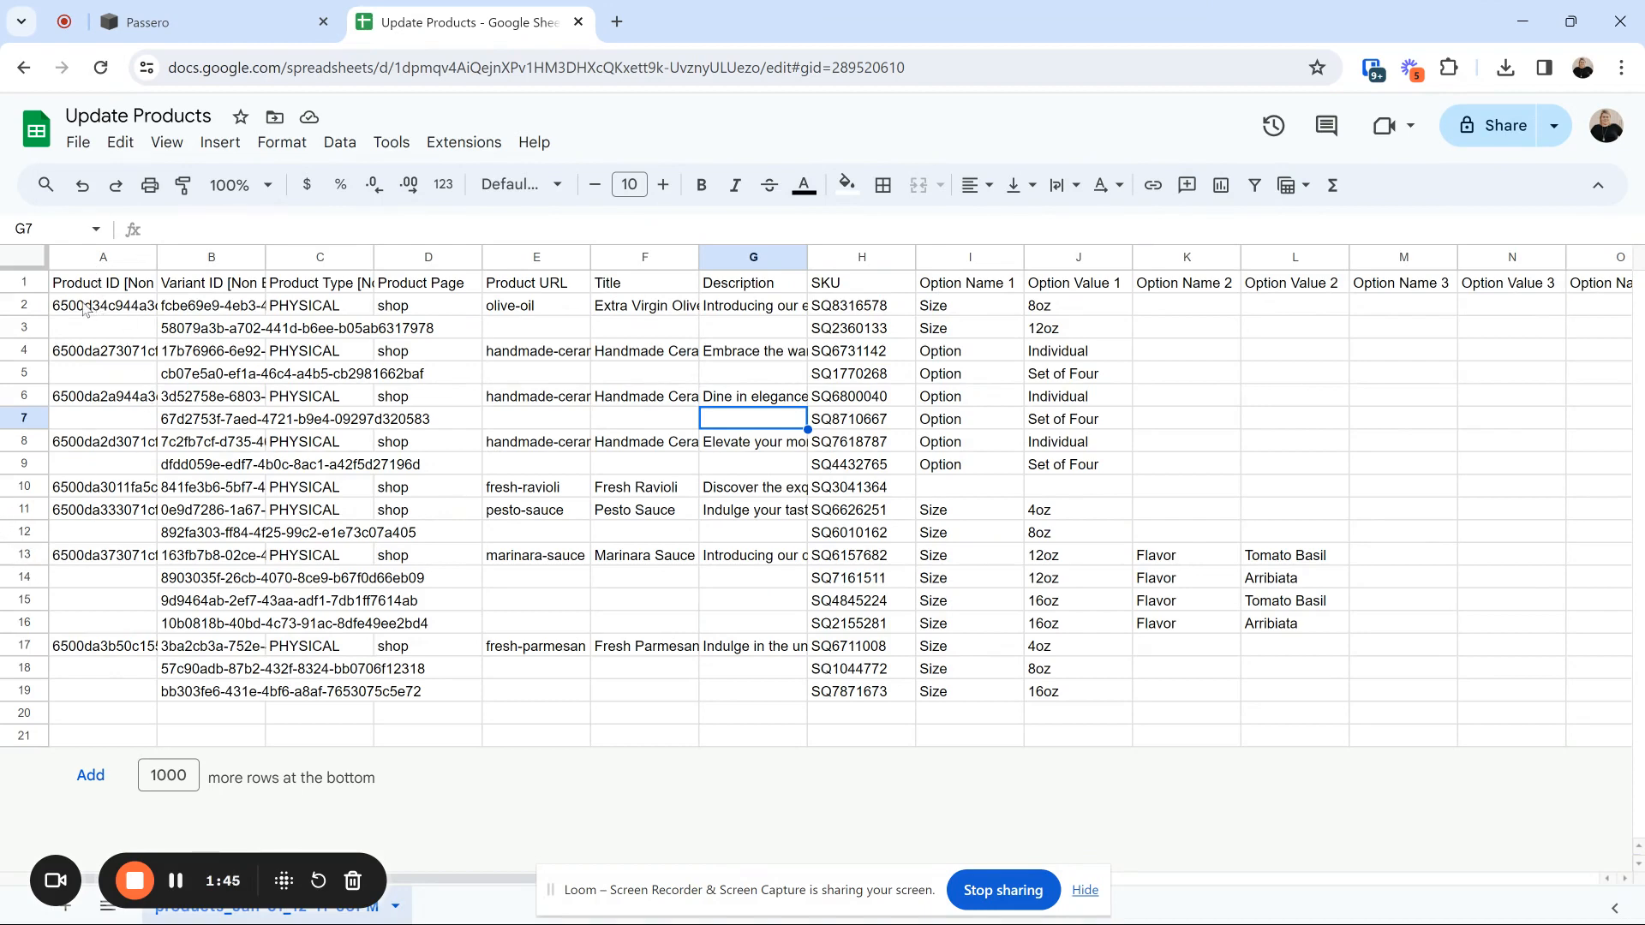
pyautogui.moveTo(95, 315); pyautogui.dragTo(190, 738)
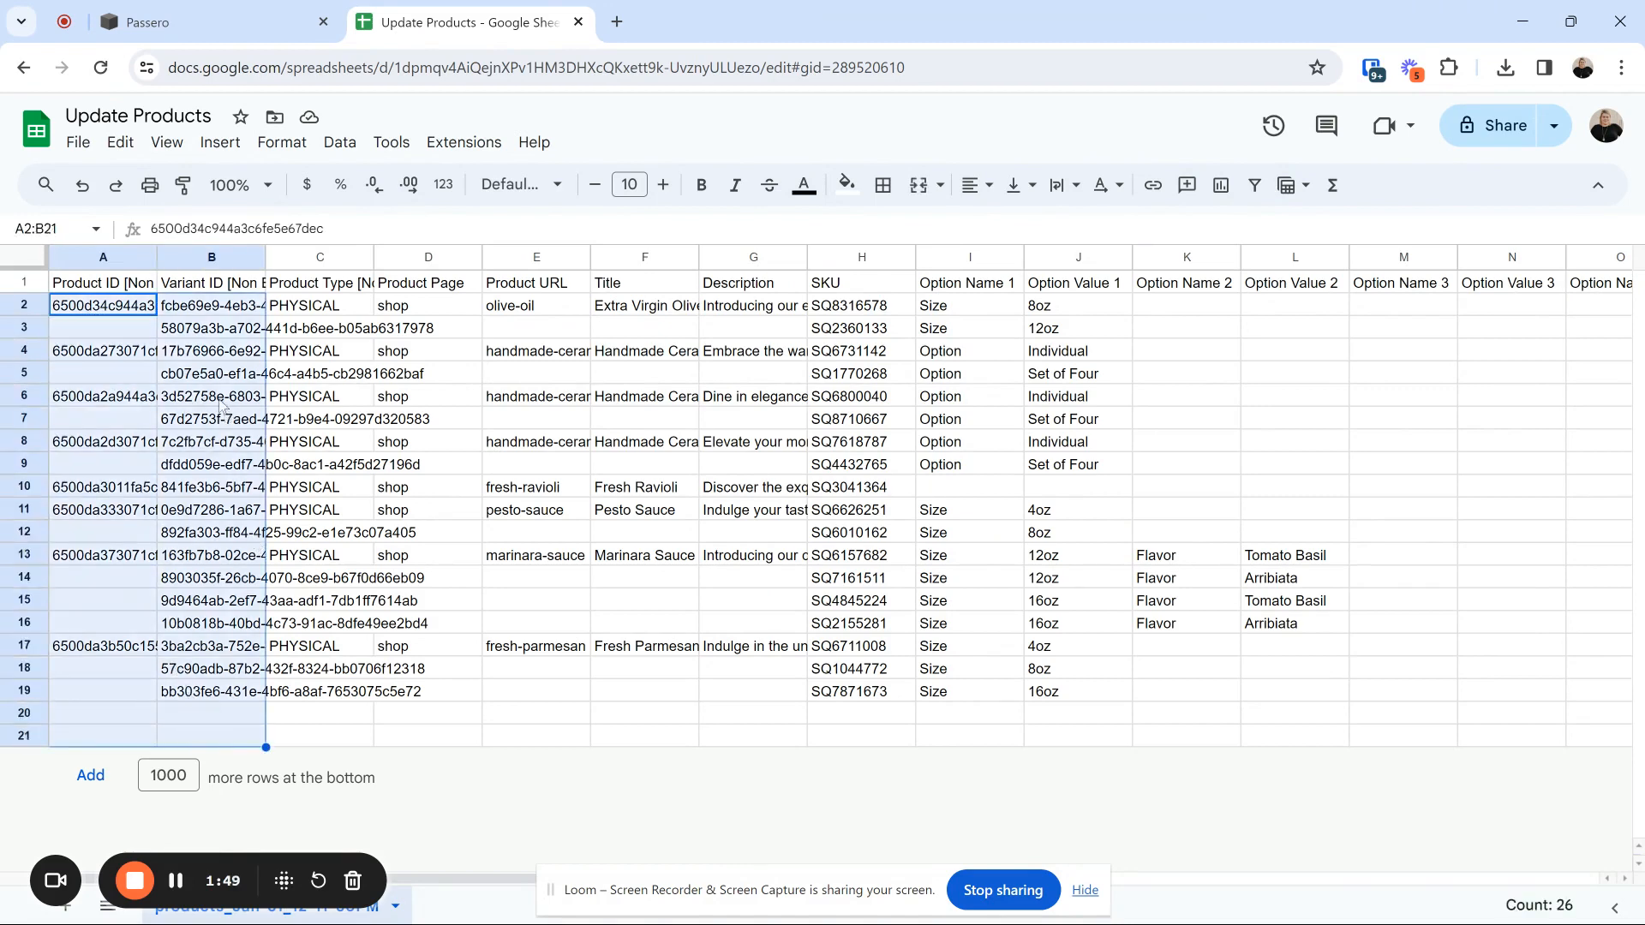
pyautogui.click(218, 330)
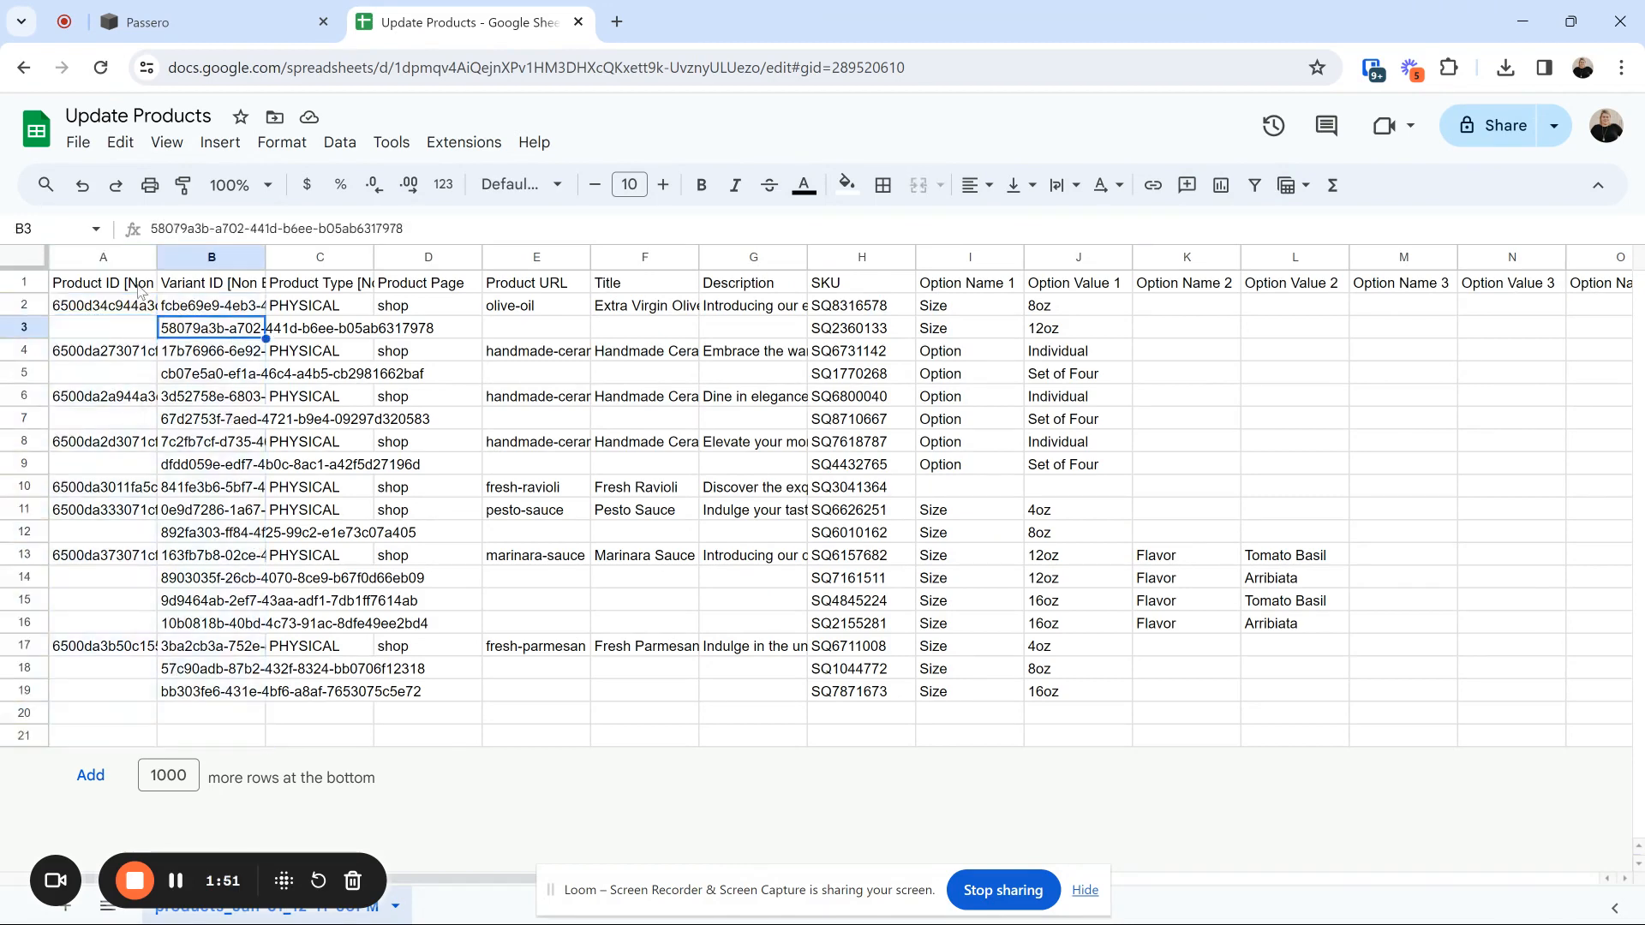
pyautogui.click(137, 285)
pyautogui.moveTo(216, 228); pyautogui.dragTo(296, 228)
pyautogui.click(245, 284)
pyautogui.click(248, 408)
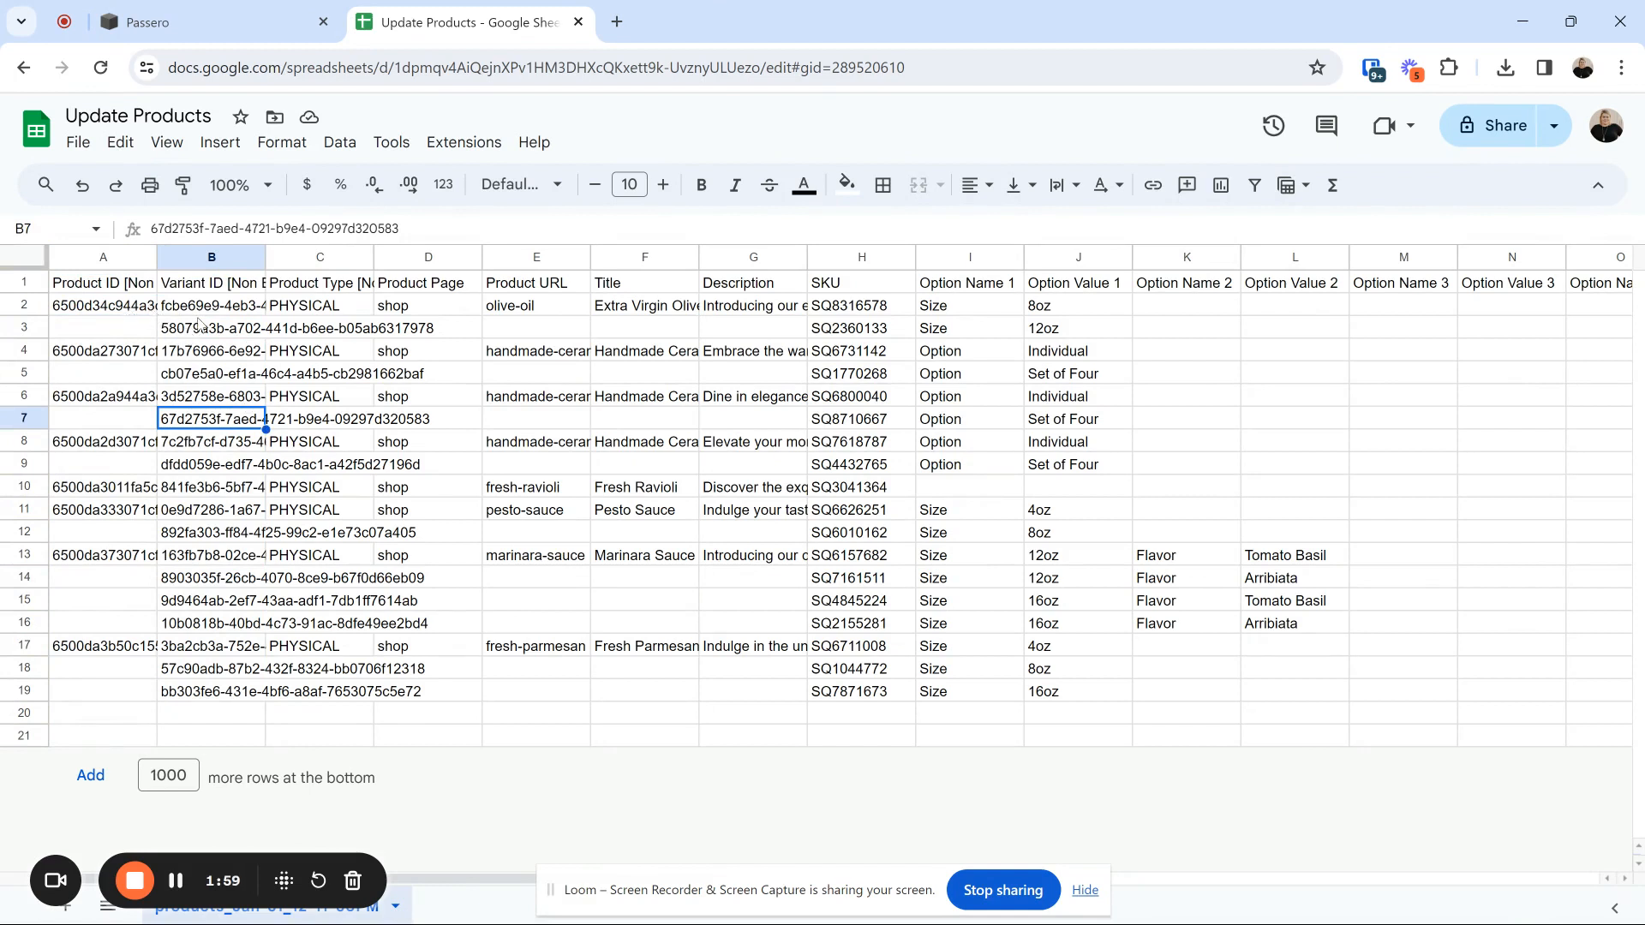
pyautogui.click(202, 309)
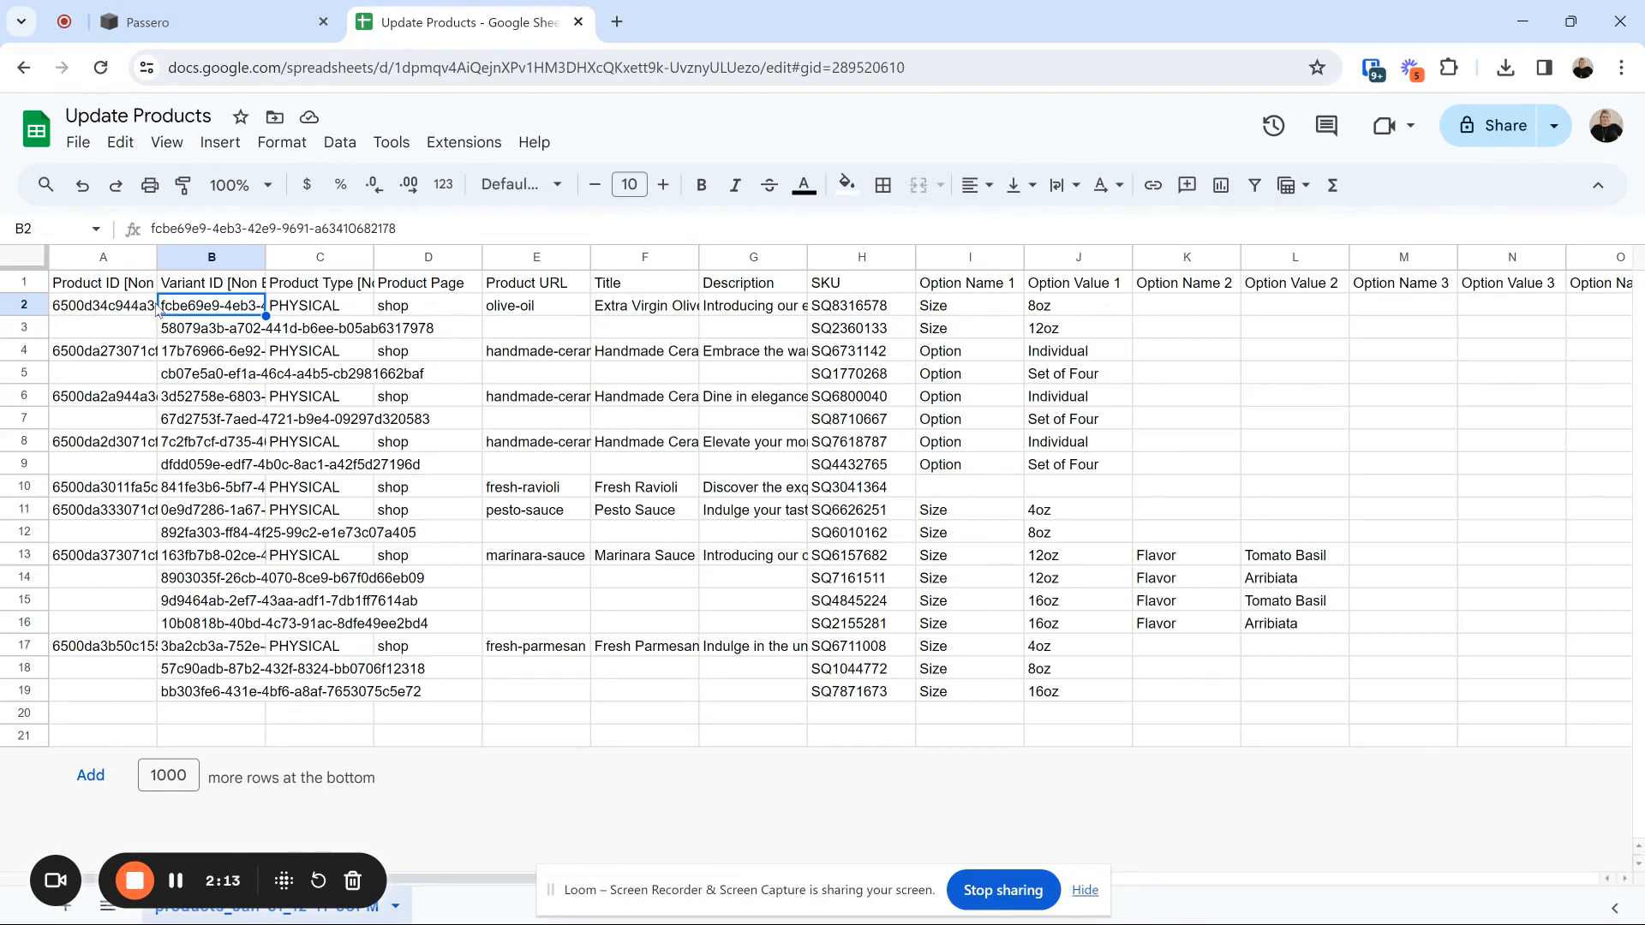
# - Compare the Squarespace product list with the product and variant IDs of the olive oil rows in the sheet
pyautogui.click(305, 38)
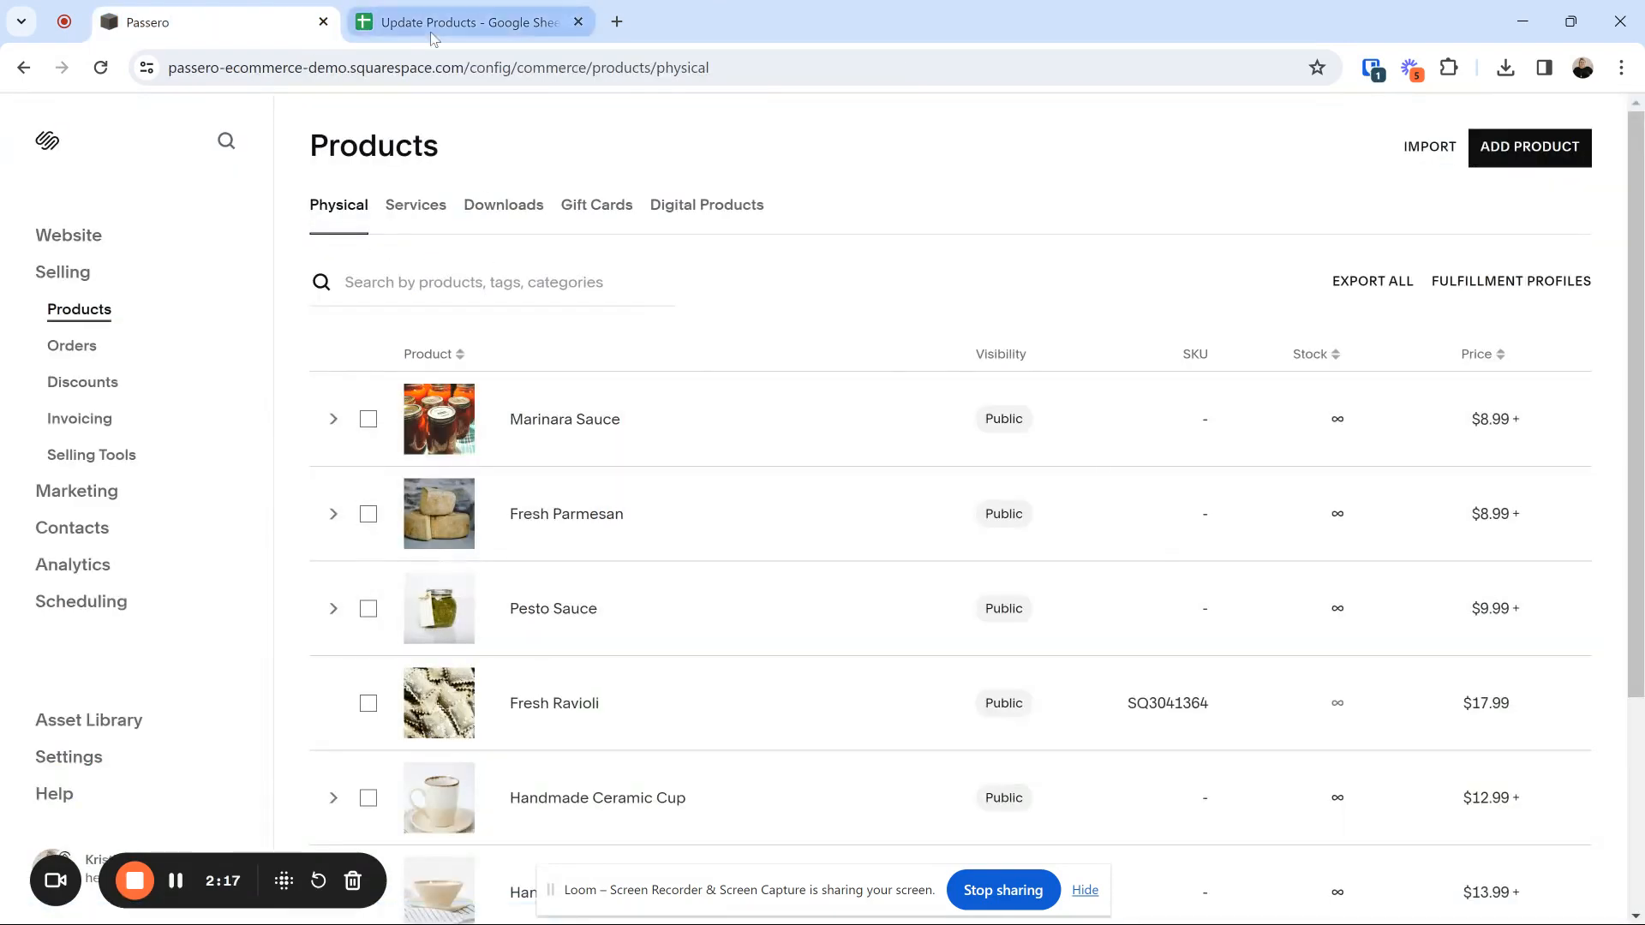
pyautogui.click(433, 34)
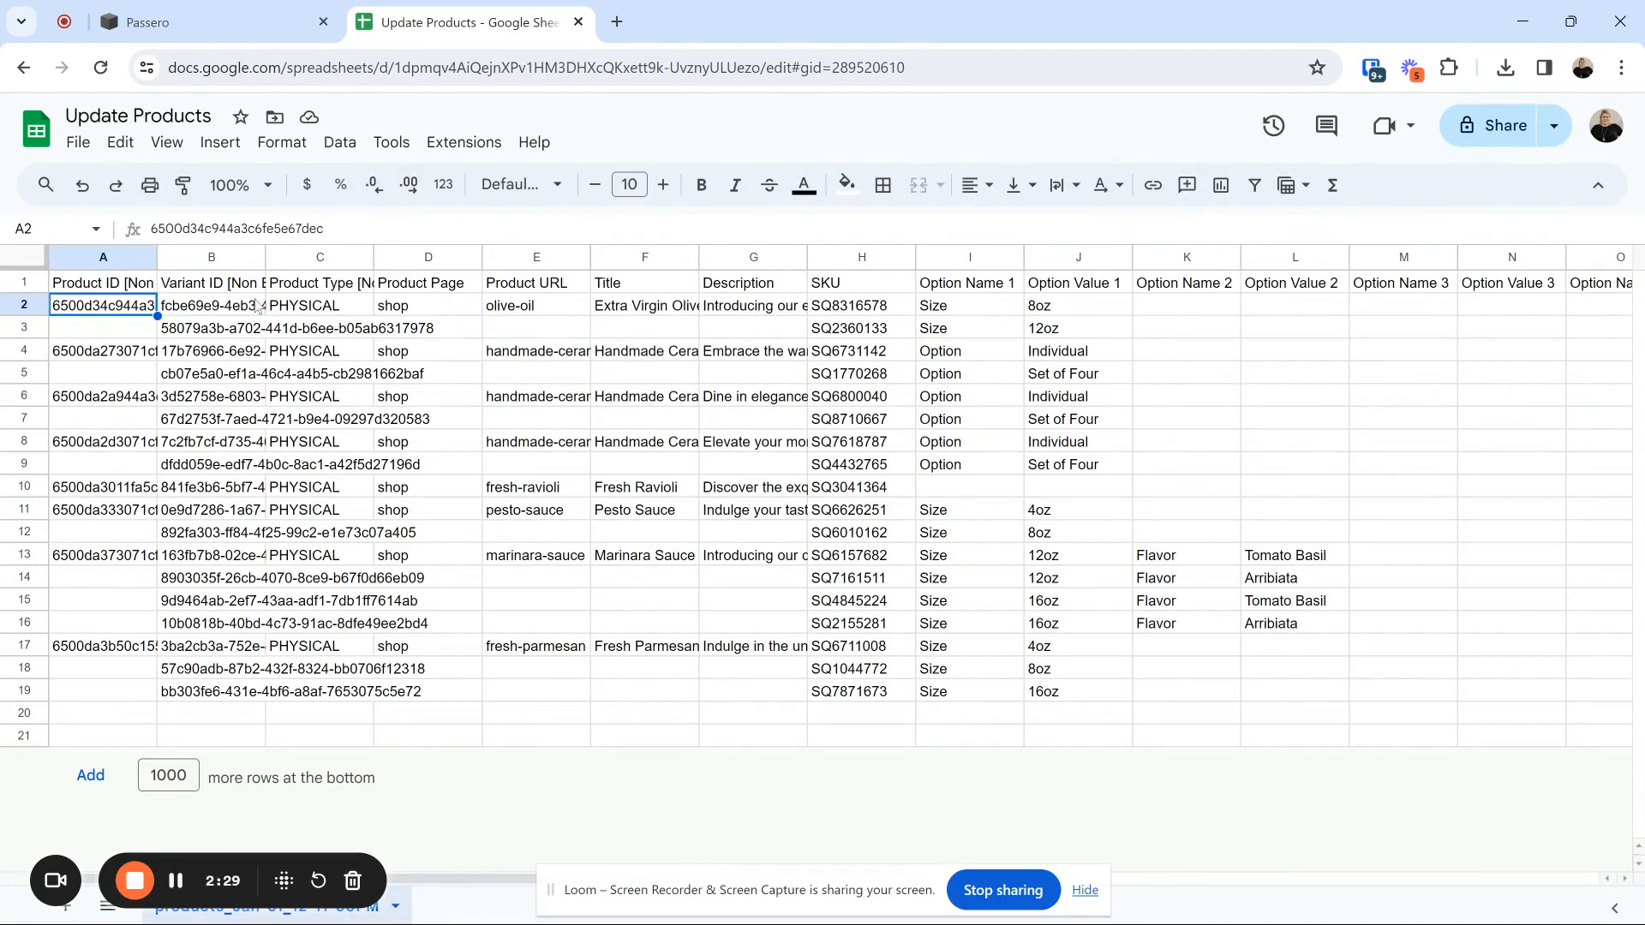
pyautogui.click(175, 306)
pyautogui.click(137, 310)
pyautogui.click(265, 25)
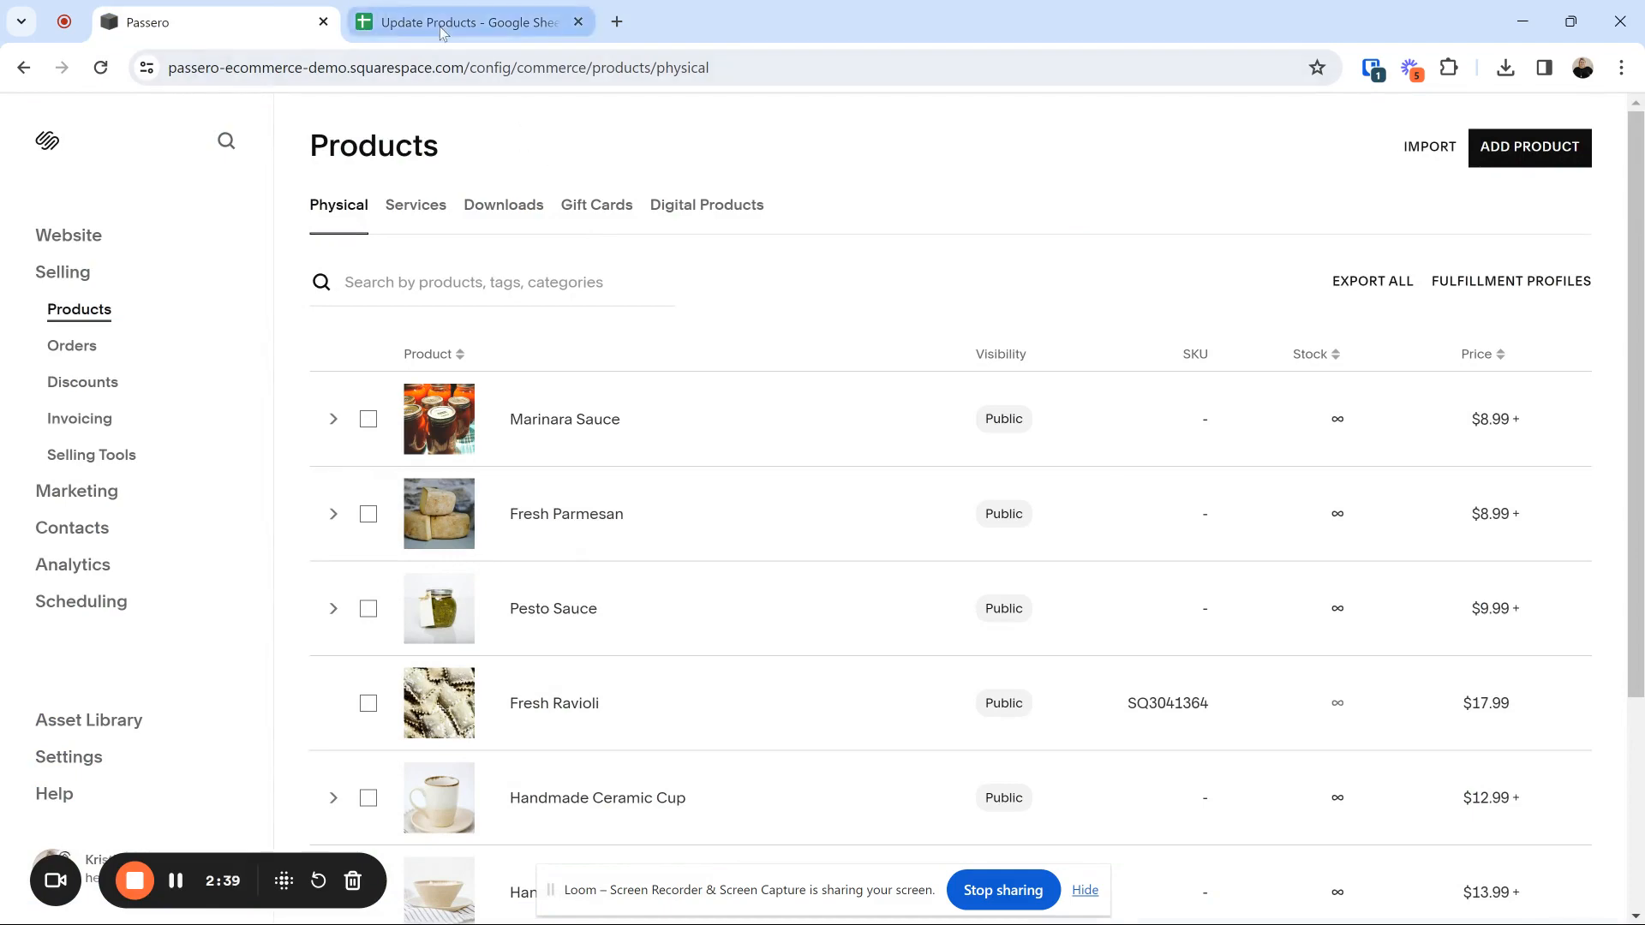
pyautogui.click(480, 21)
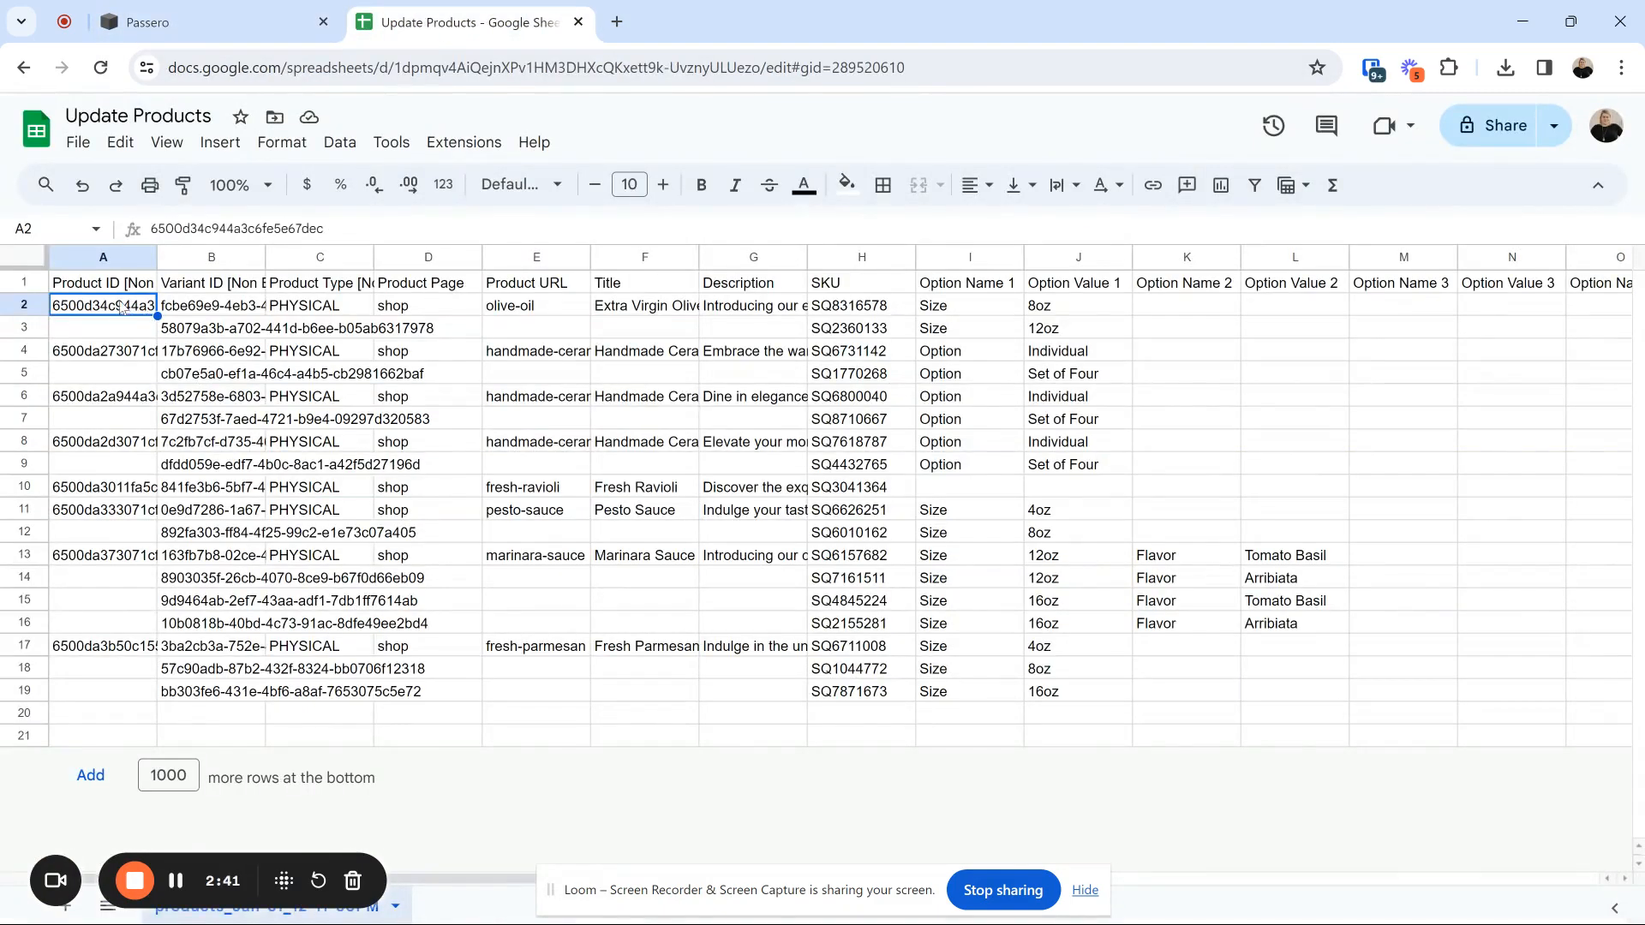
pyautogui.moveTo(120, 307); pyautogui.dragTo(213, 339)
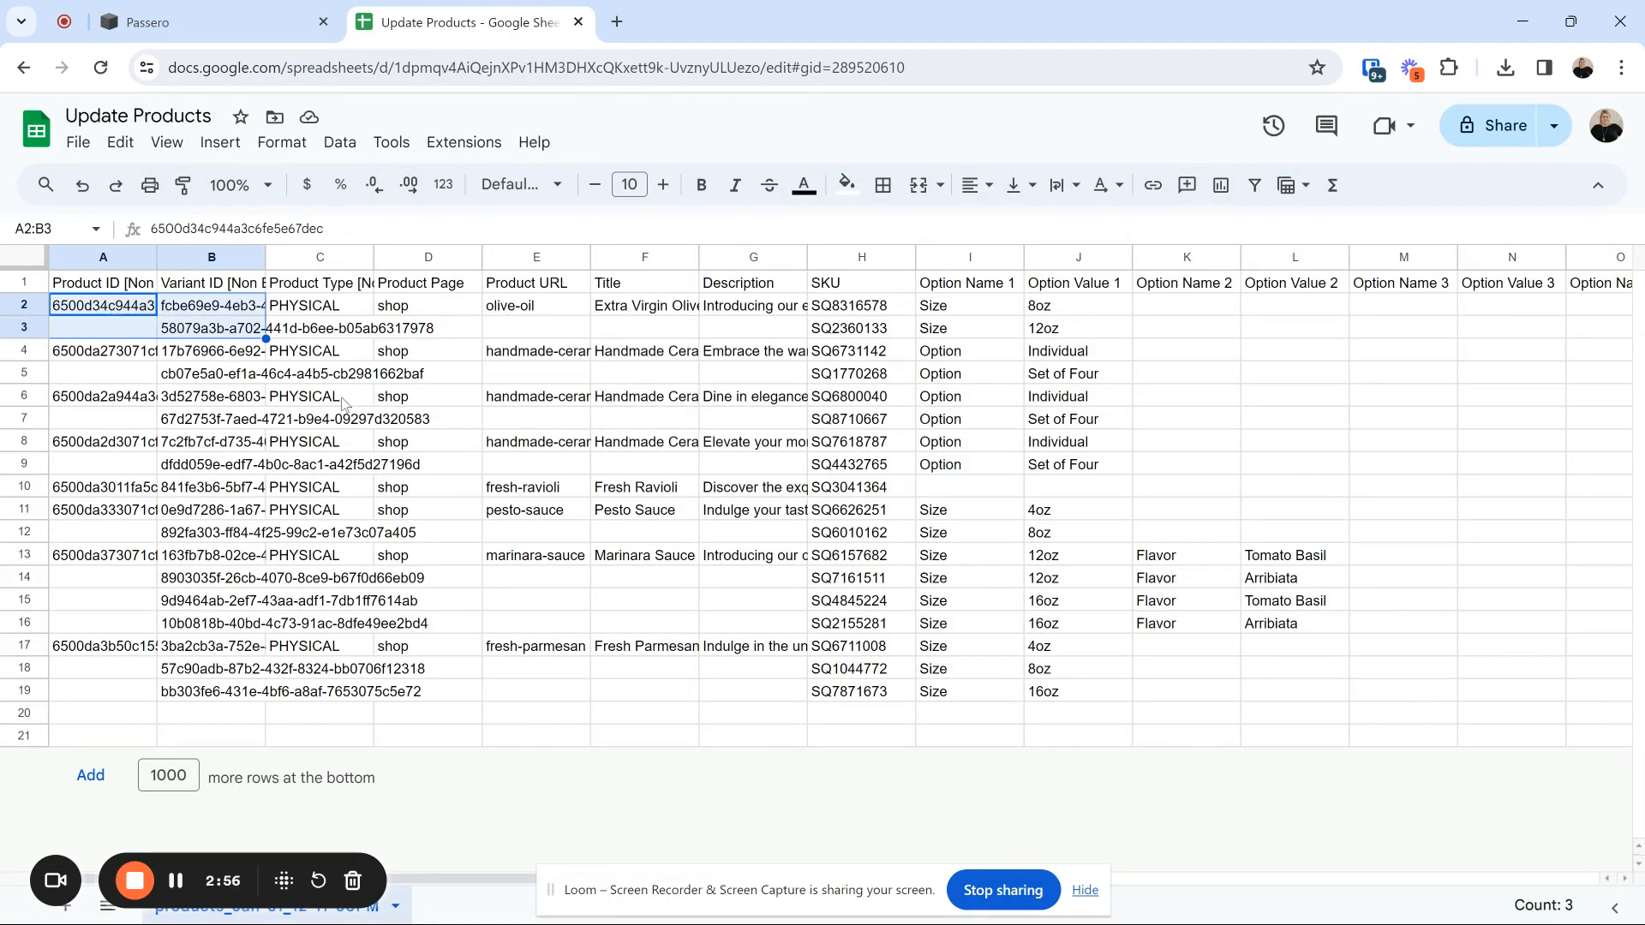
# - Examine the full Product ID header and the entries in the non-editable ID and Product Type columns
pyautogui.click(345, 403)
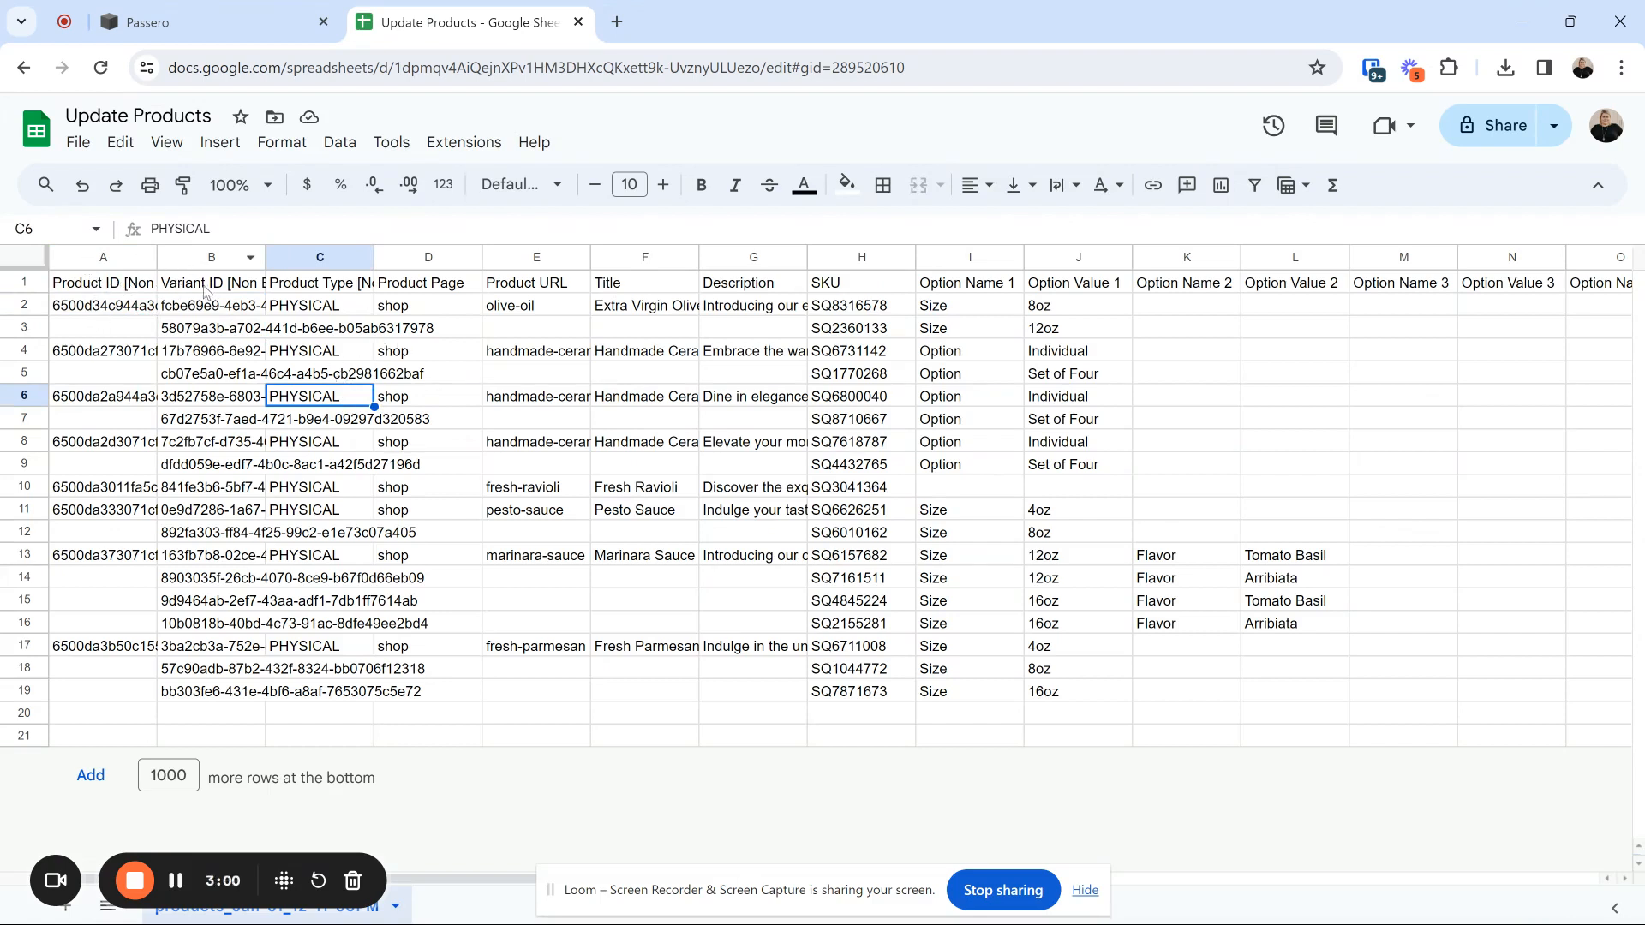
pyautogui.click(142, 282)
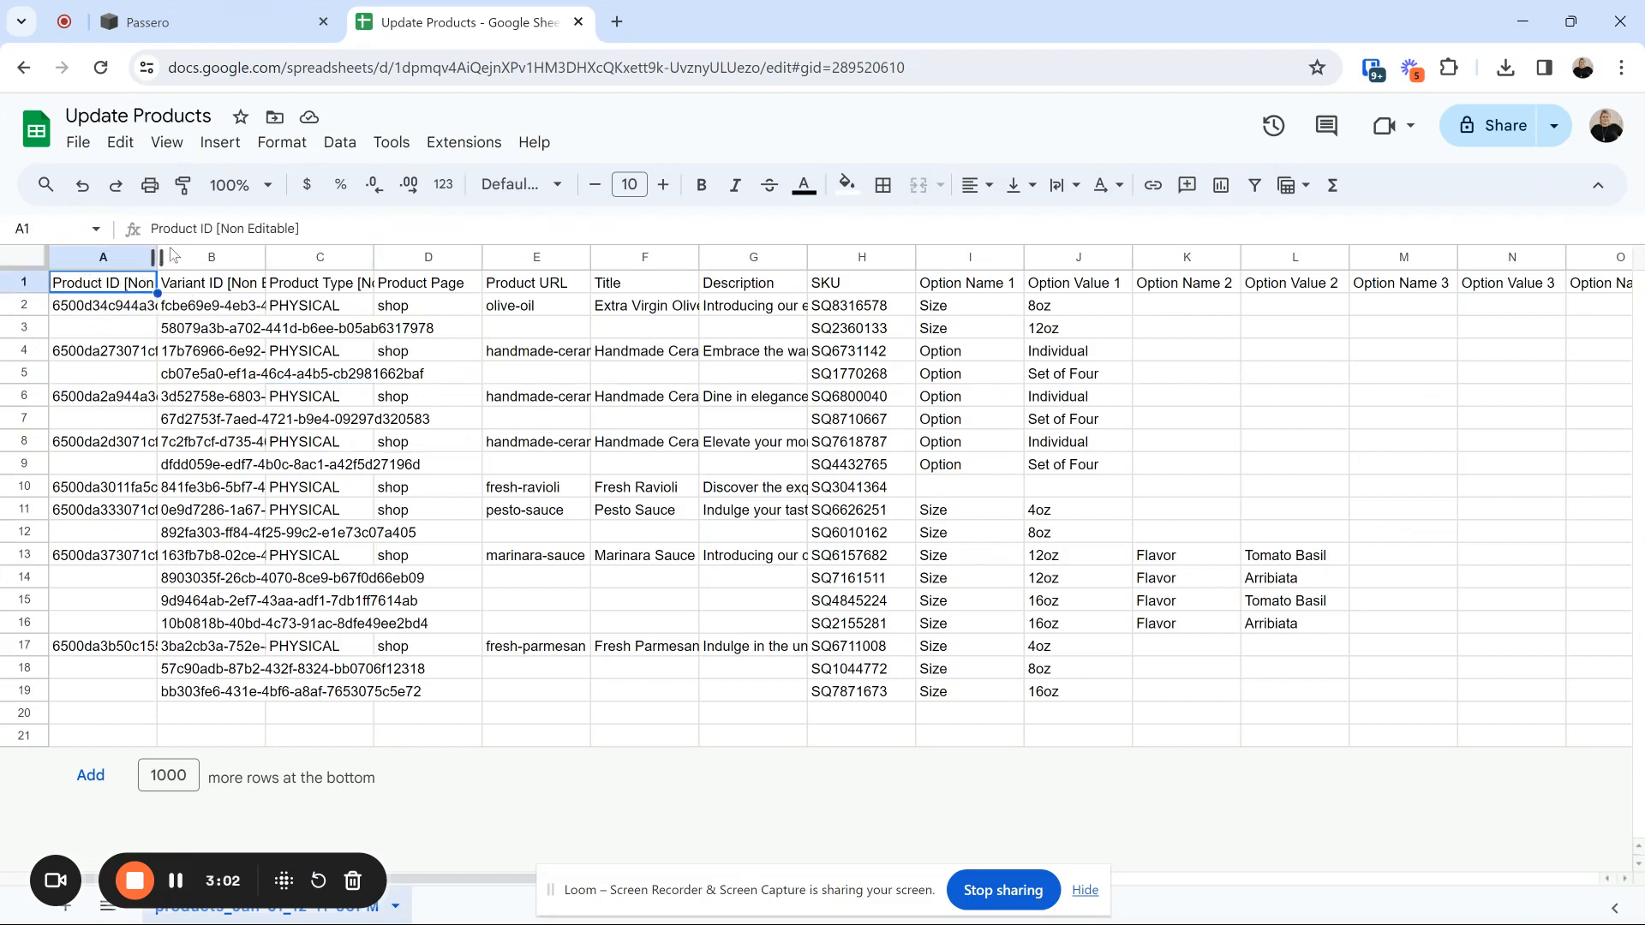
pyautogui.moveTo(218, 231); pyautogui.dragTo(338, 234)
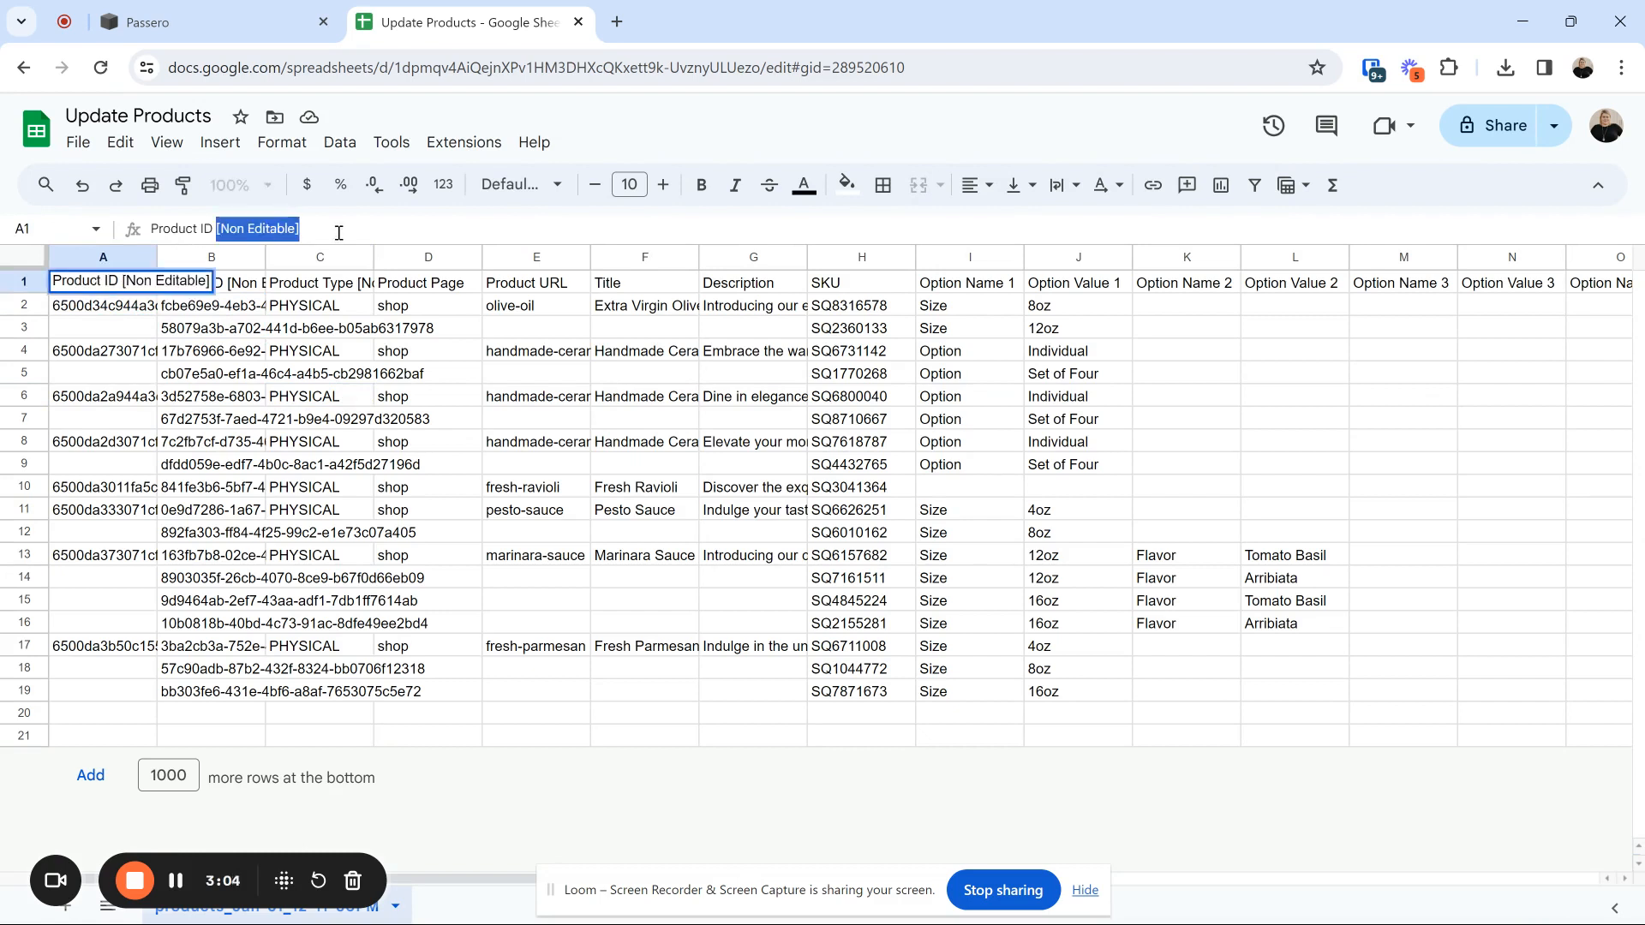
pyautogui.click(260, 326)
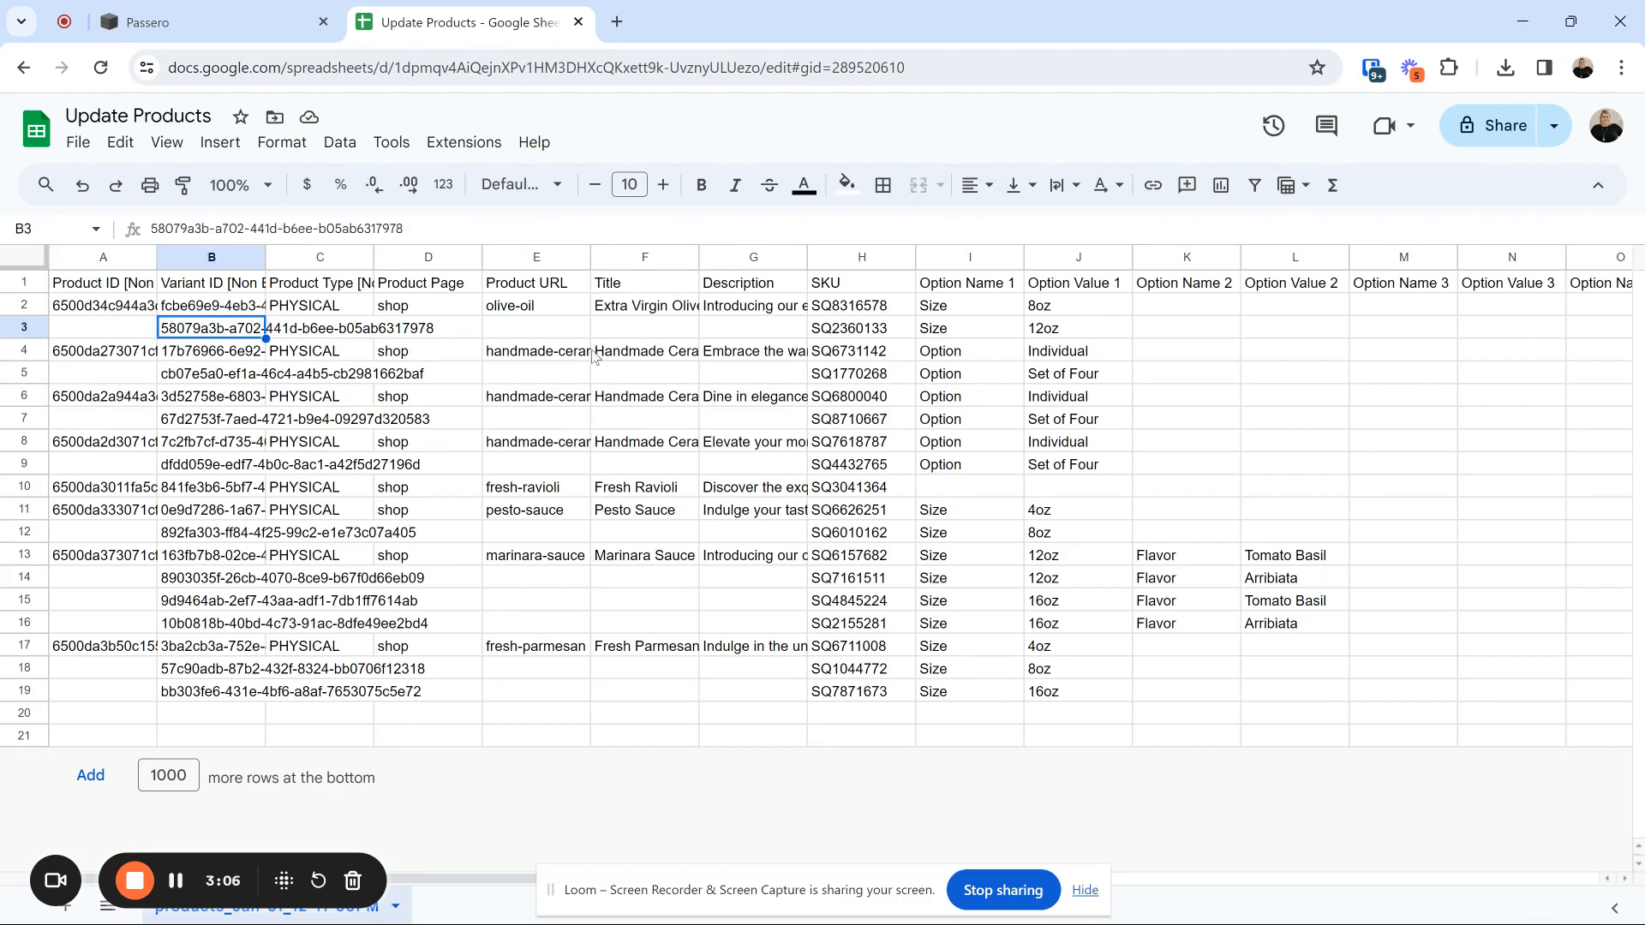
pyautogui.moveTo(475, 879); pyautogui.dragTo(225, 865)
pyautogui.click(291, 353)
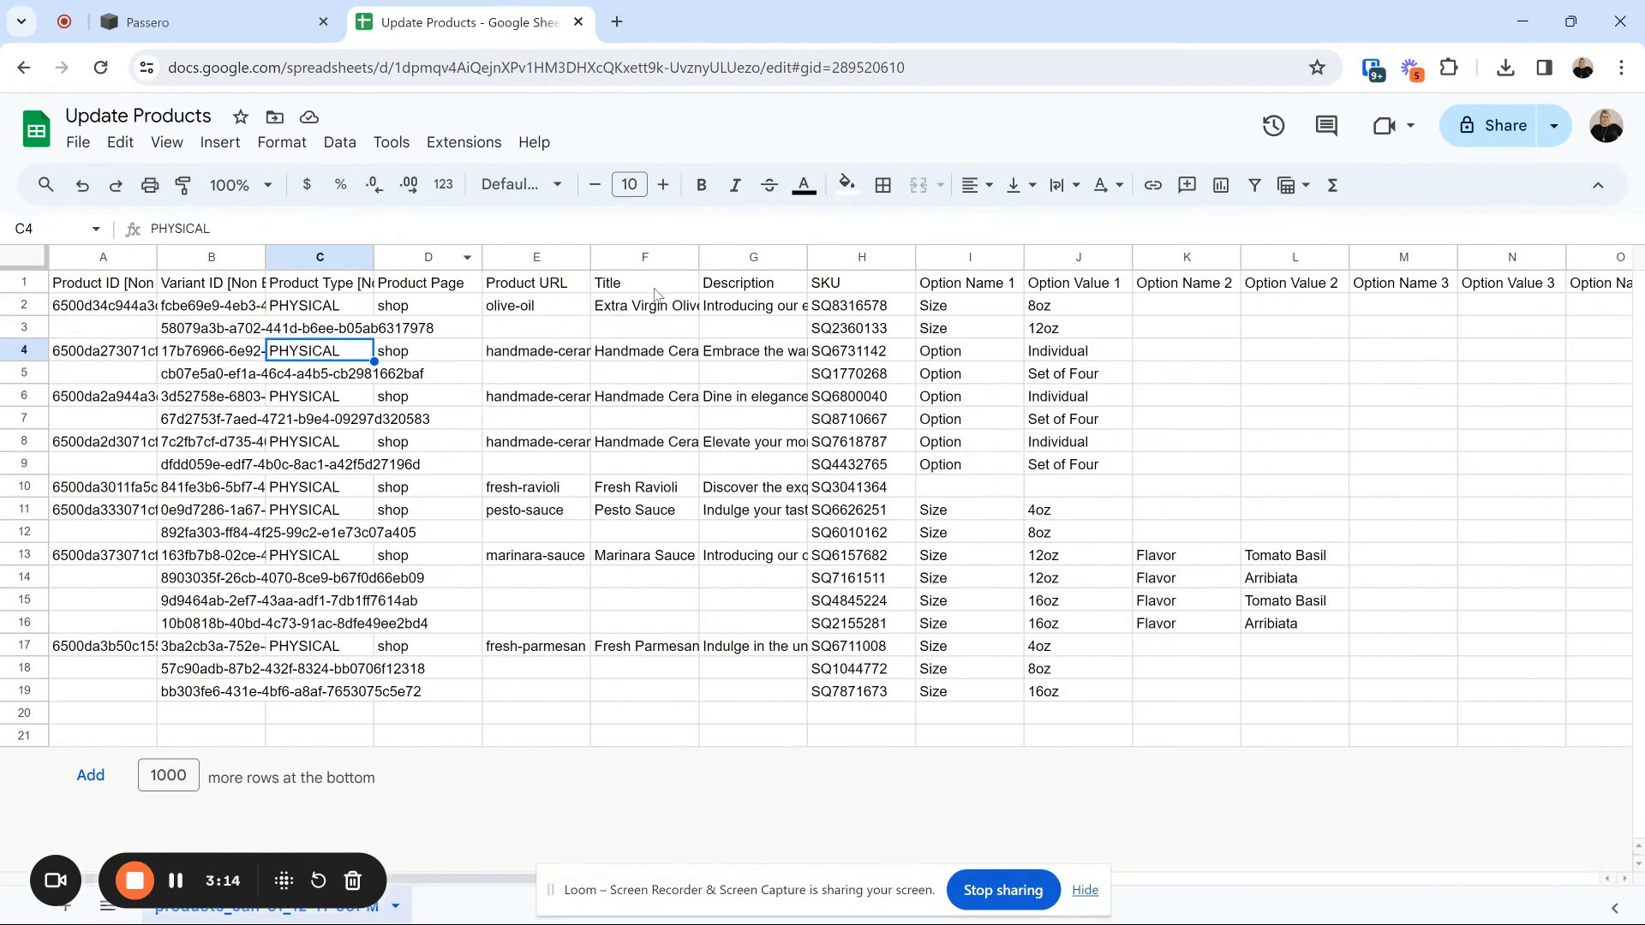
# - Hide columns A through E and widen the Title column to fit the full product names
pyautogui.moveTo(516, 266); pyautogui.dragTo(95, 288)
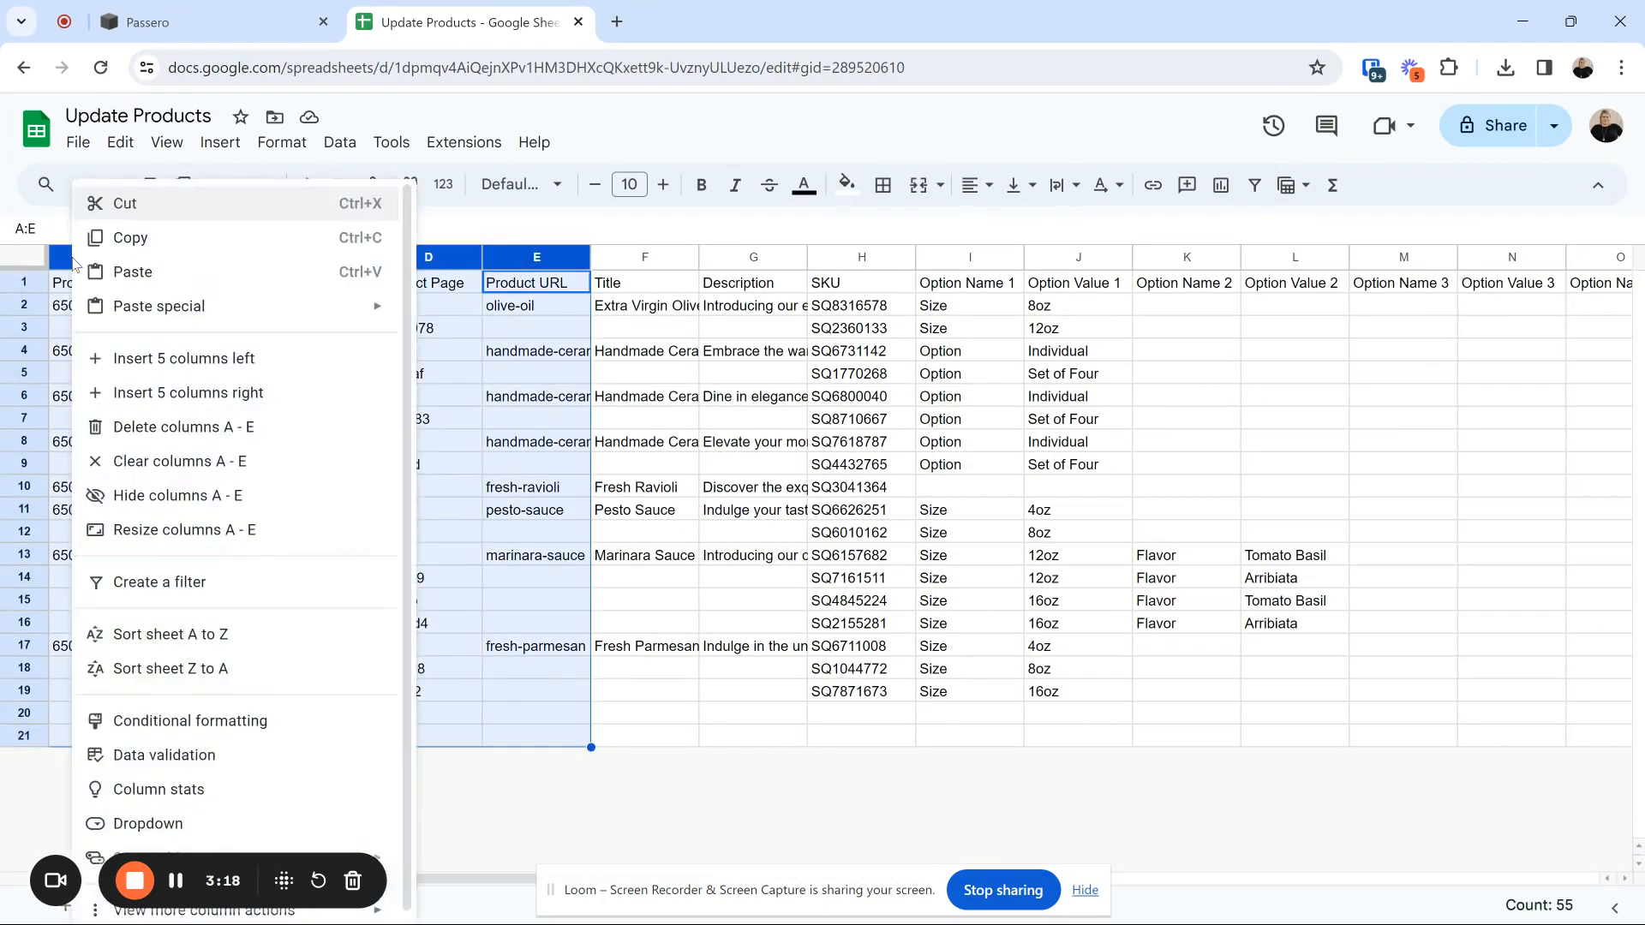
pyautogui.rightClick(76, 257)
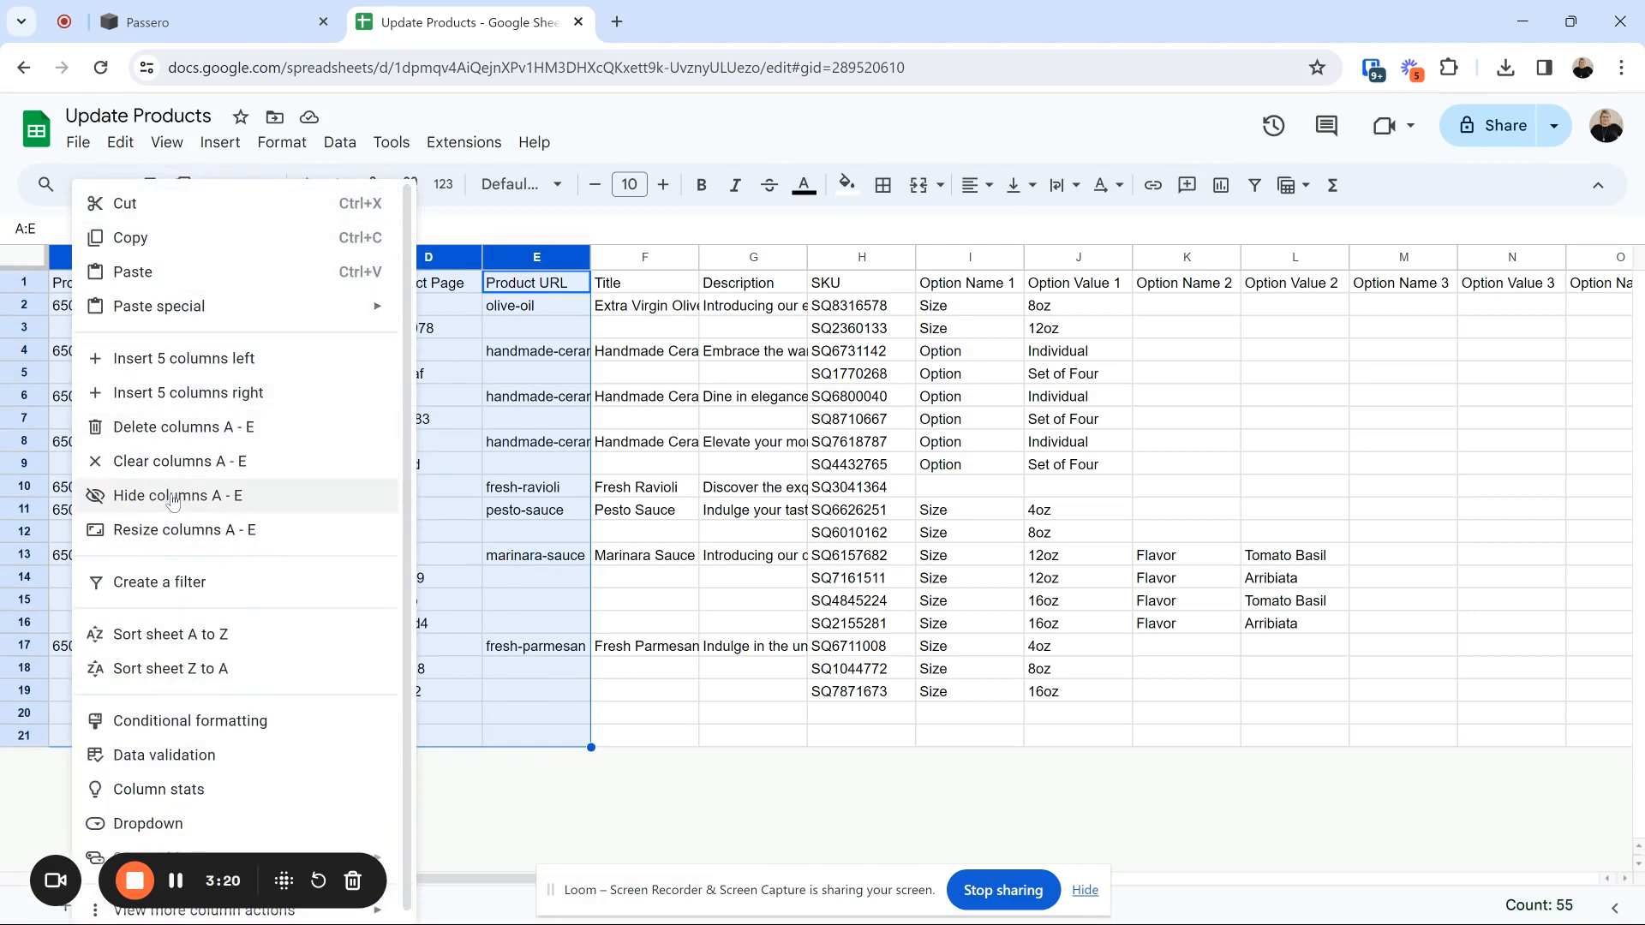
pyautogui.click(173, 498)
pyautogui.click(283, 465)
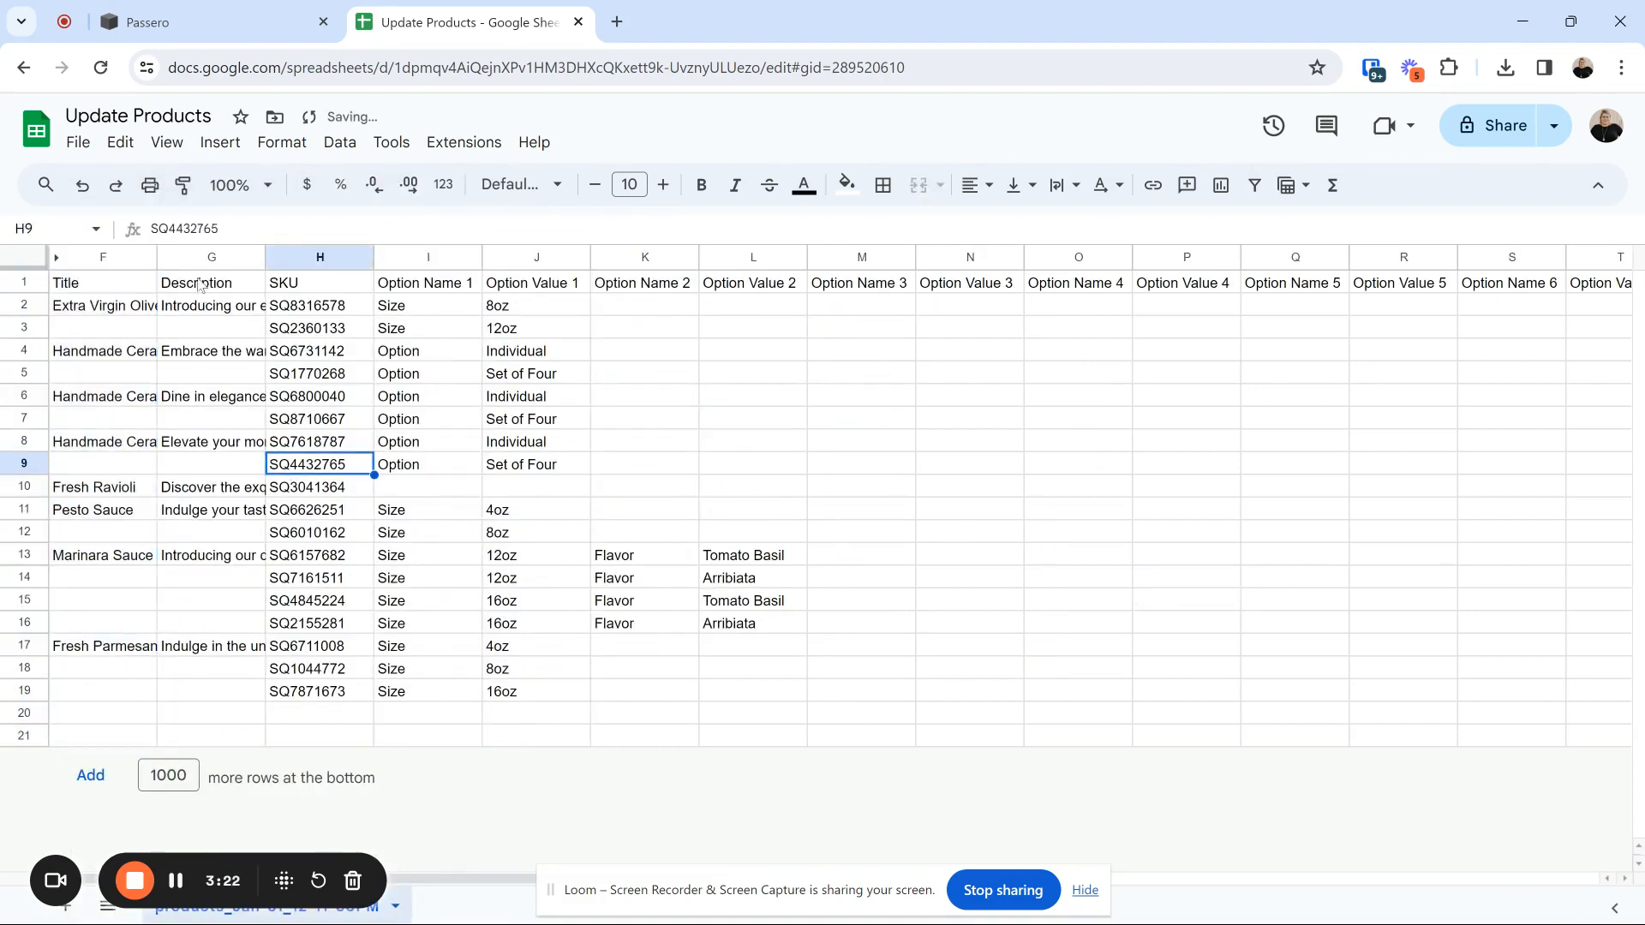
pyautogui.click(105, 261)
pyautogui.moveTo(159, 259); pyautogui.dragTo(276, 264)
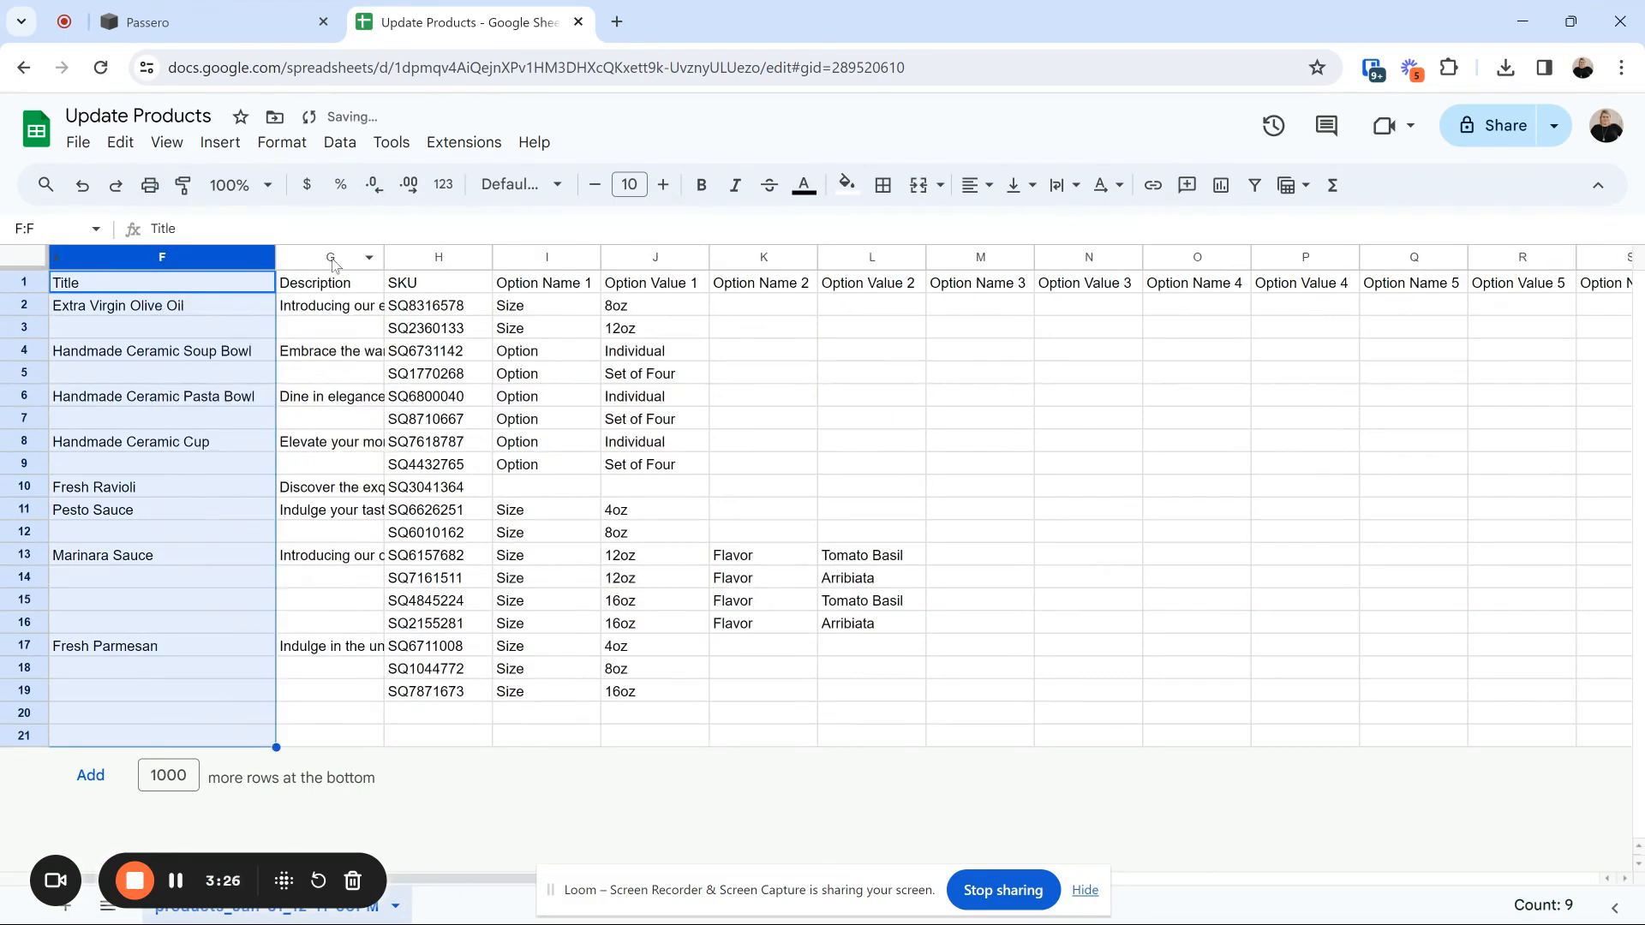
# - Hide the Description and SKU columns, G and H
pyautogui.click(333, 262)
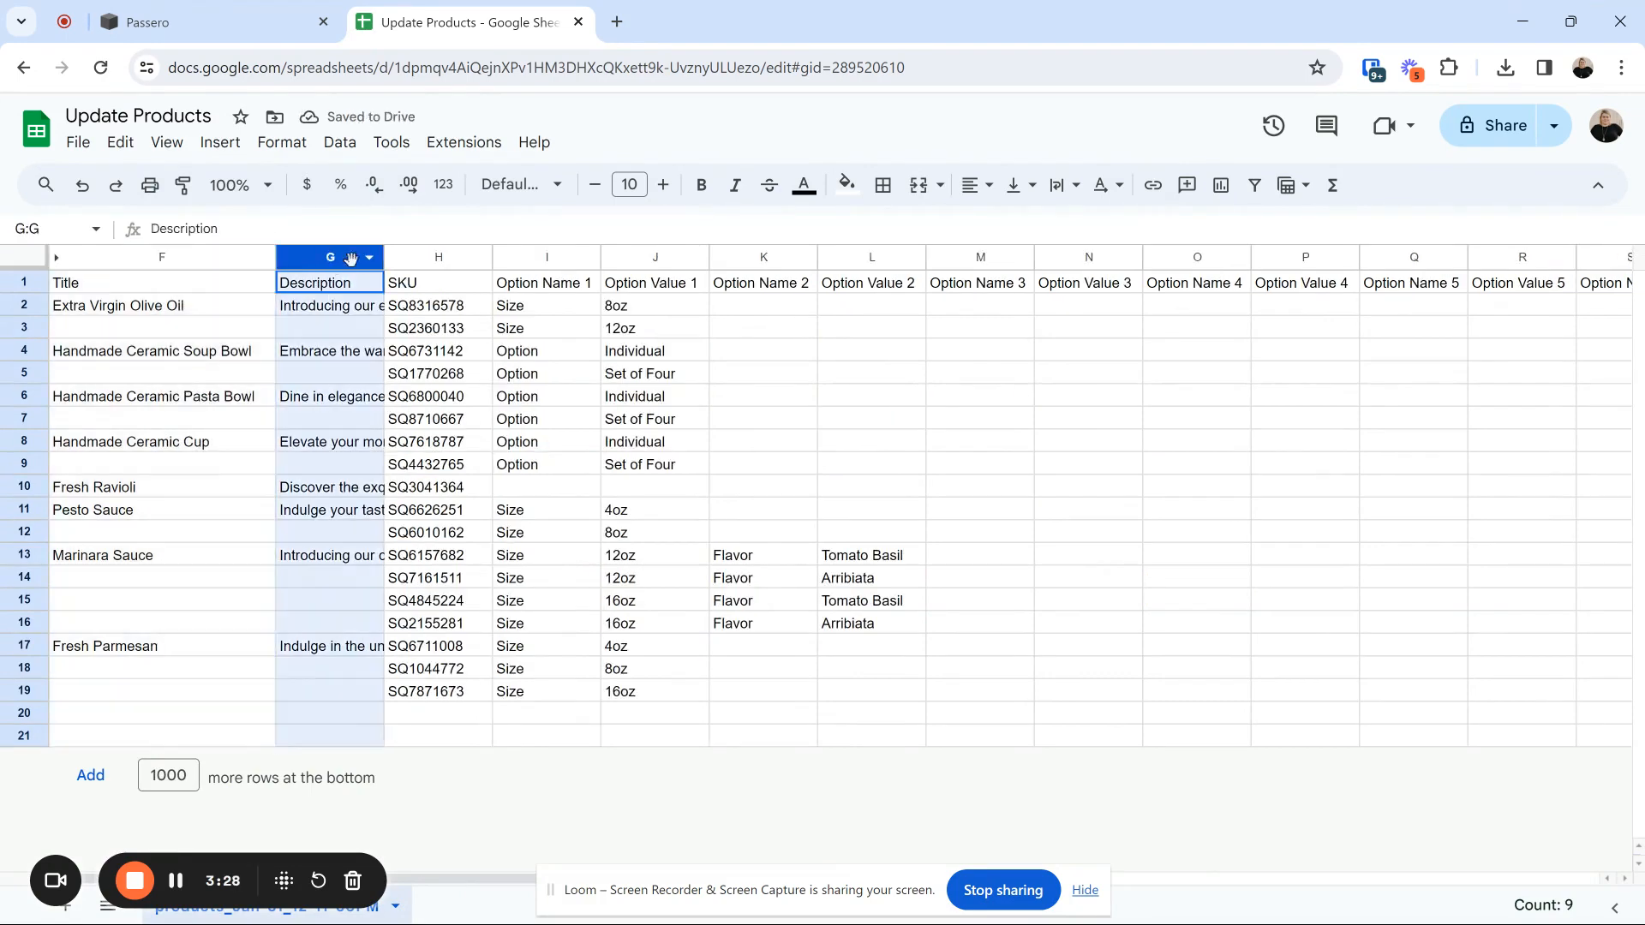
pyautogui.keyDown('shift'); pyautogui.click(399, 261); pyautogui.keyUp('shift')
pyautogui.rightClick(400, 262)
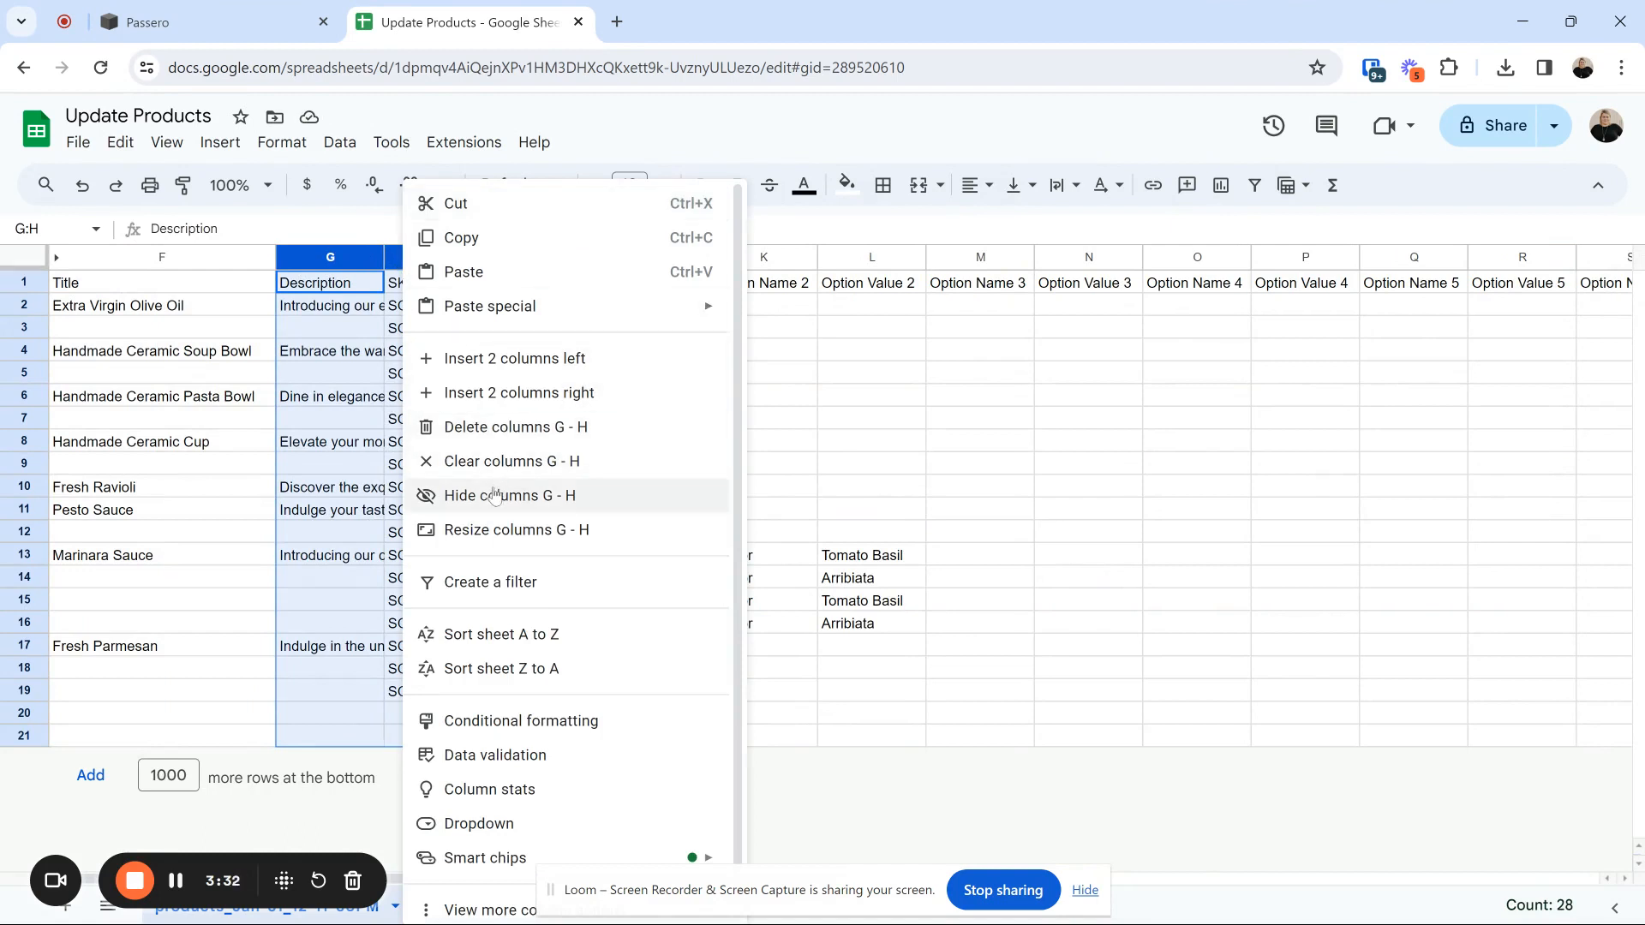
pyautogui.click(501, 495)
pyautogui.click(547, 396)
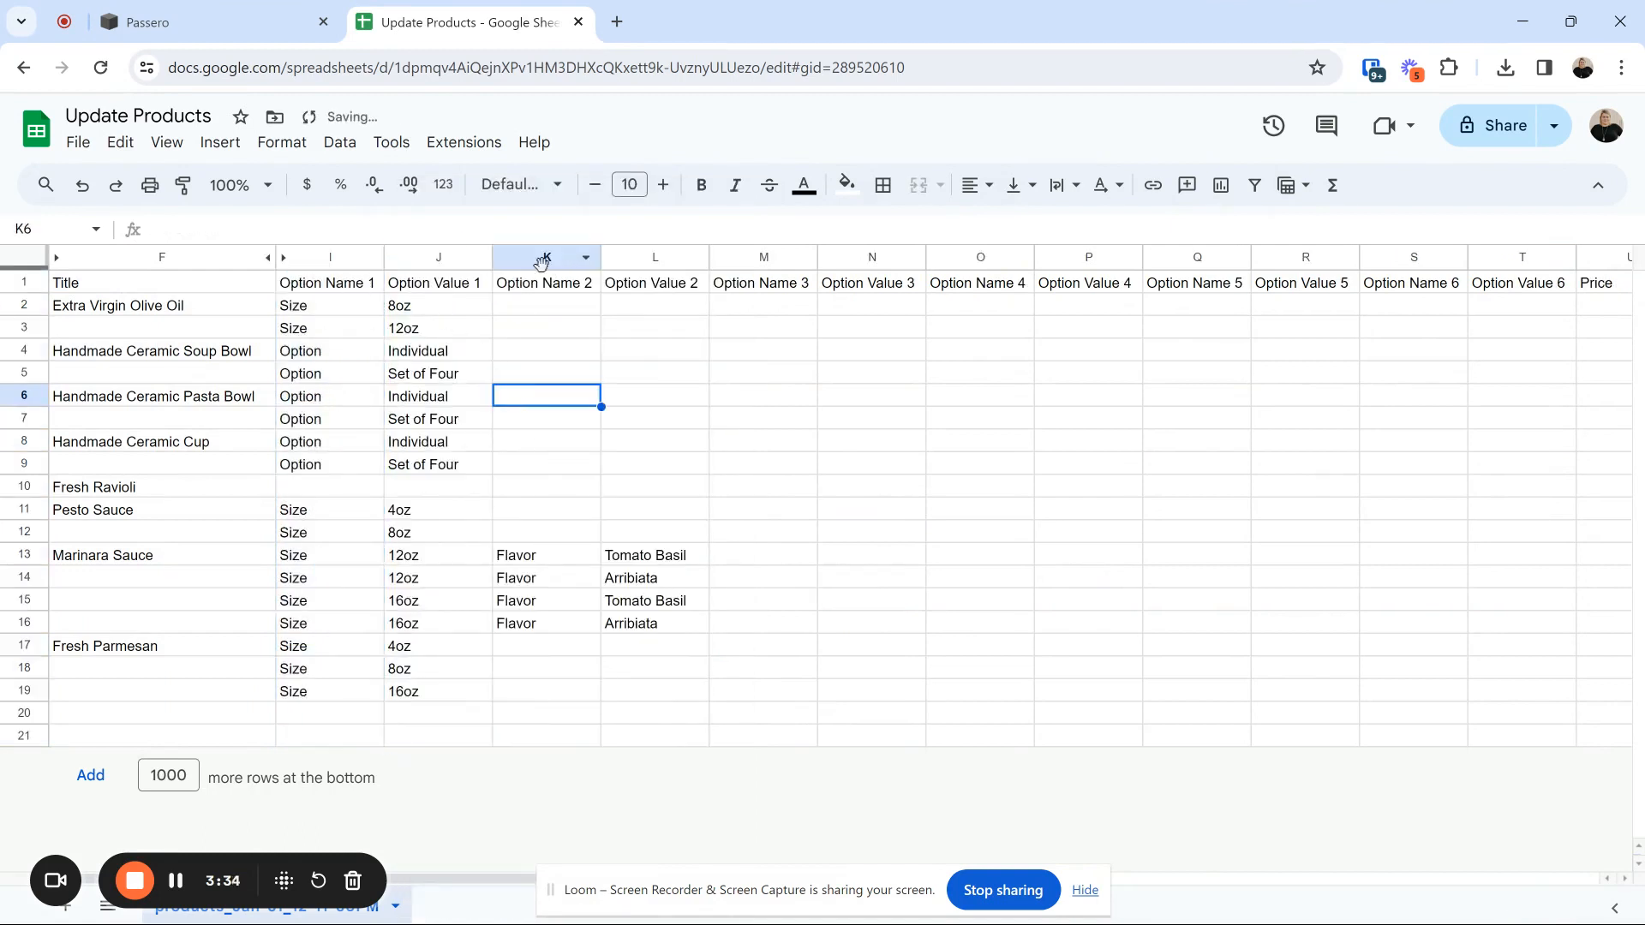
# - Hide columns M through T, which hold Option Name 3 through Option Value 6
pyautogui.moveTo(775, 261); pyautogui.dragTo(1103, 259)
pyautogui.click(1117, 258)
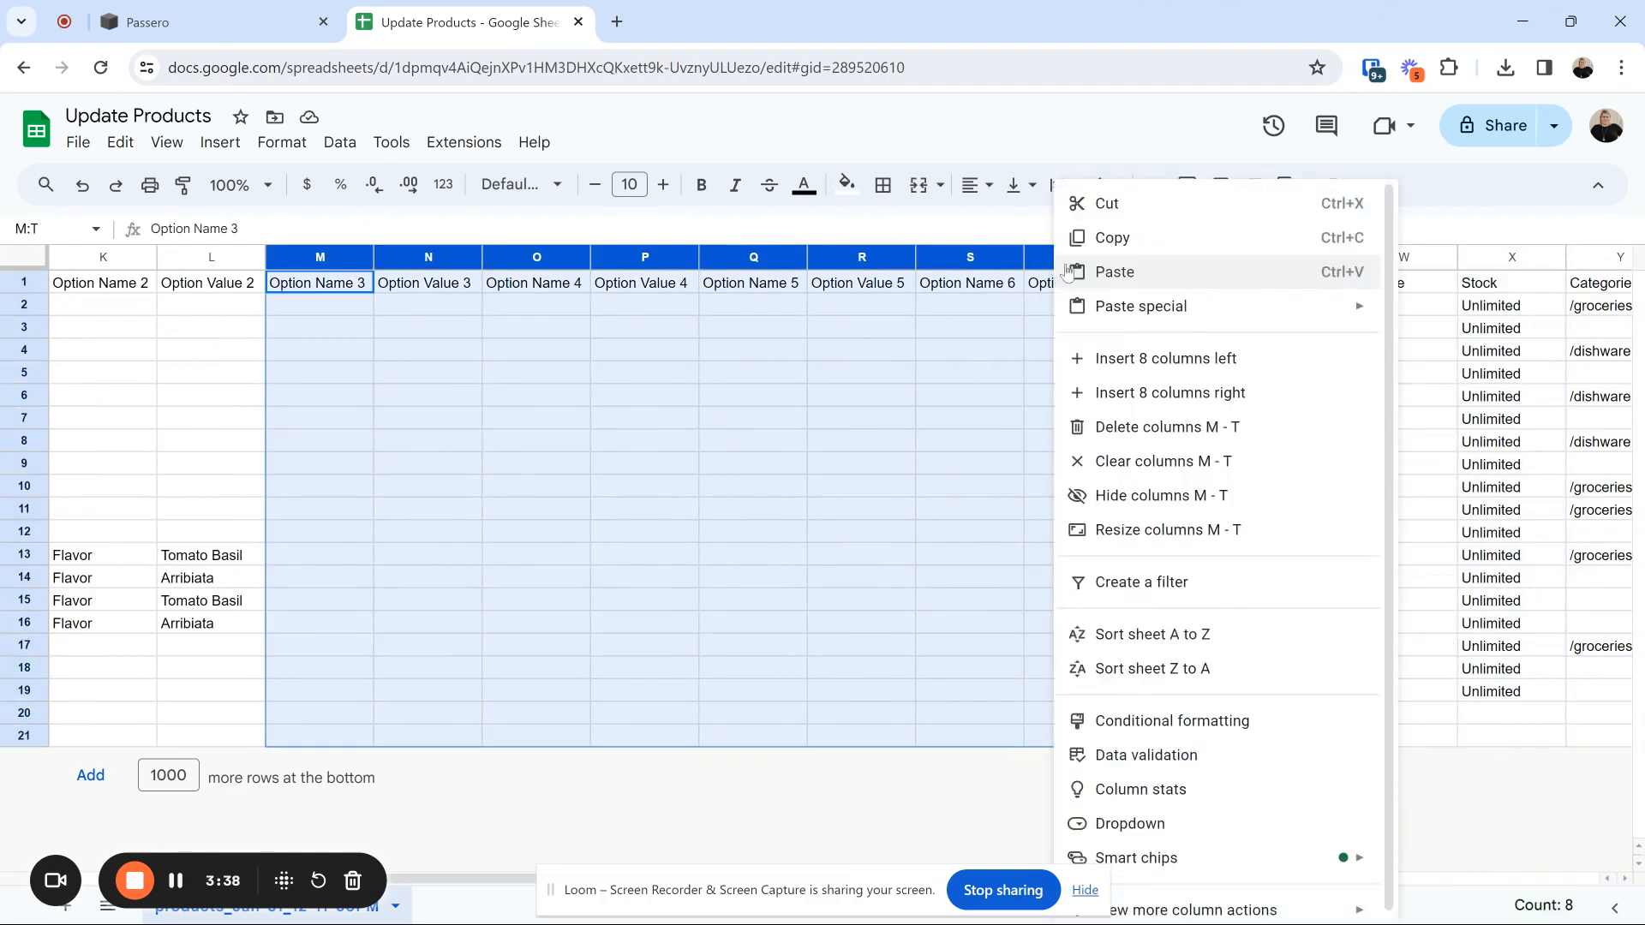
pyautogui.click(1168, 488)
pyautogui.click(644, 419)
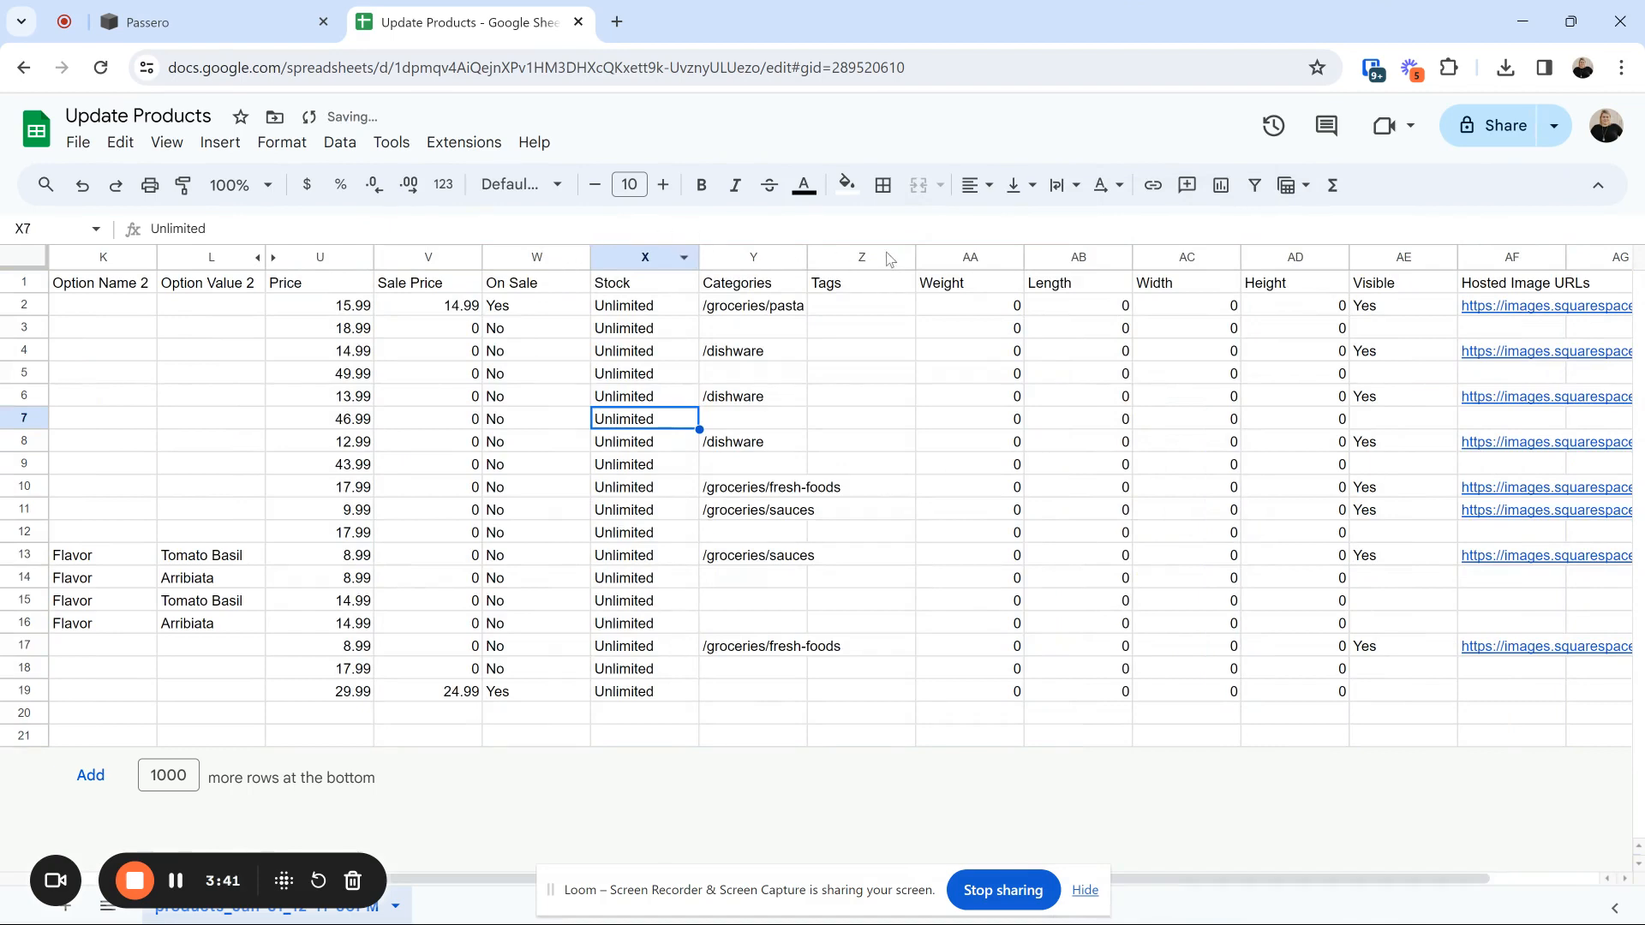
# - Hide columns Z through AF, from Tags to Hosted Image URLs
pyautogui.moveTo(871, 257); pyautogui.dragTo(1319, 272)
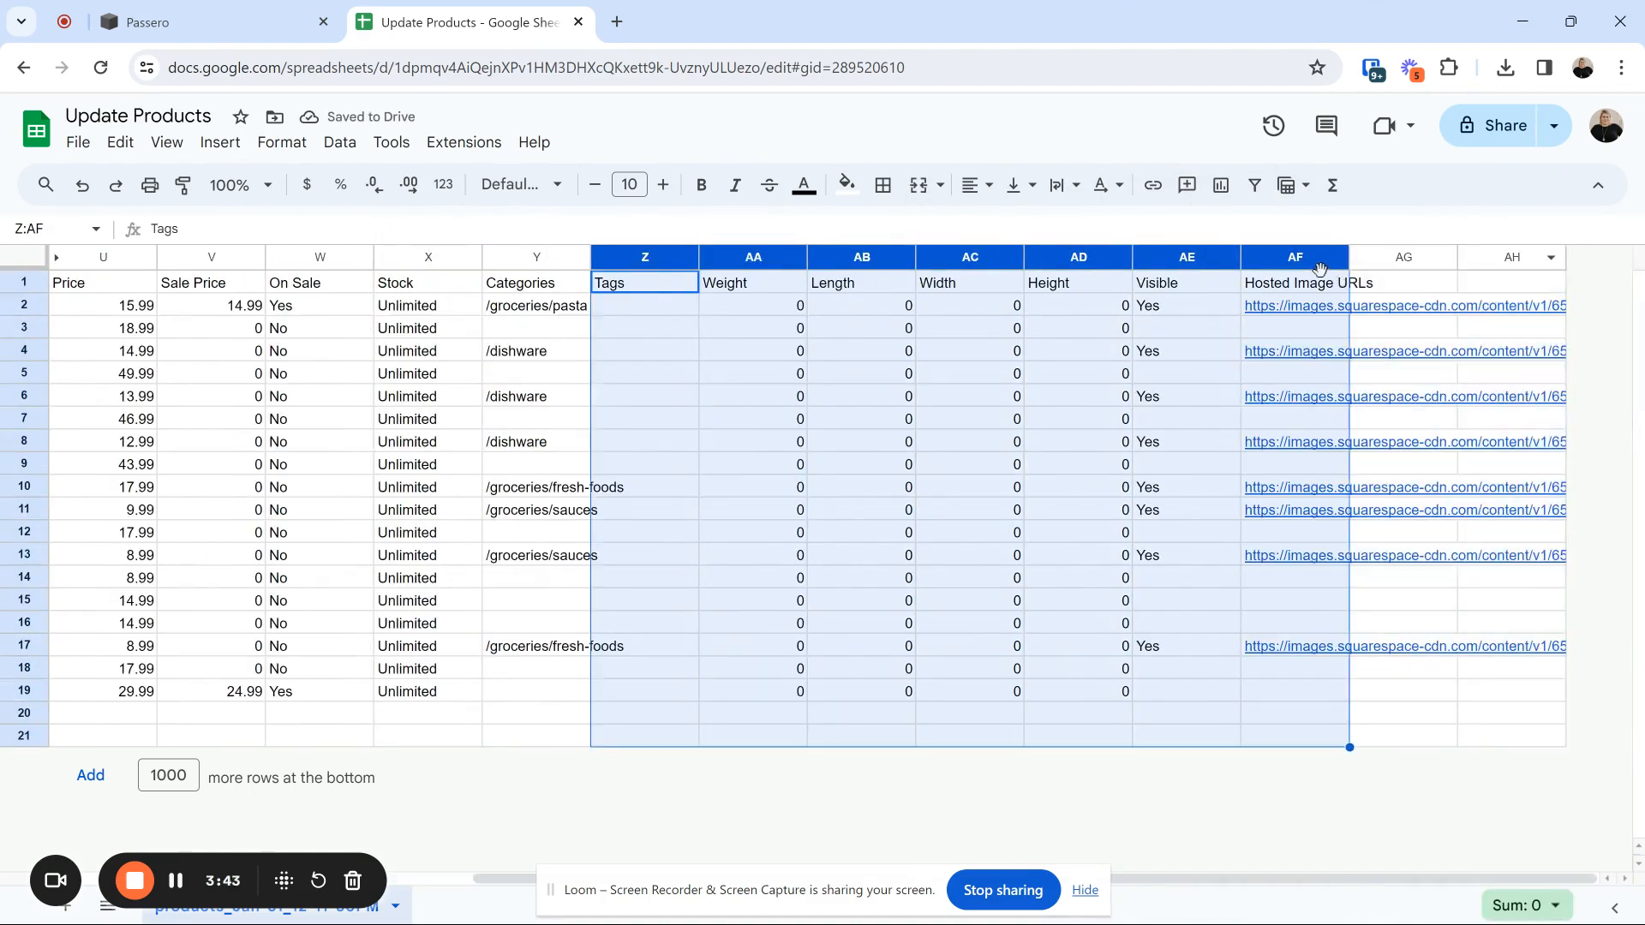
pyautogui.rightClick(1319, 272)
pyautogui.click(1409, 495)
pyautogui.click(1208, 510)
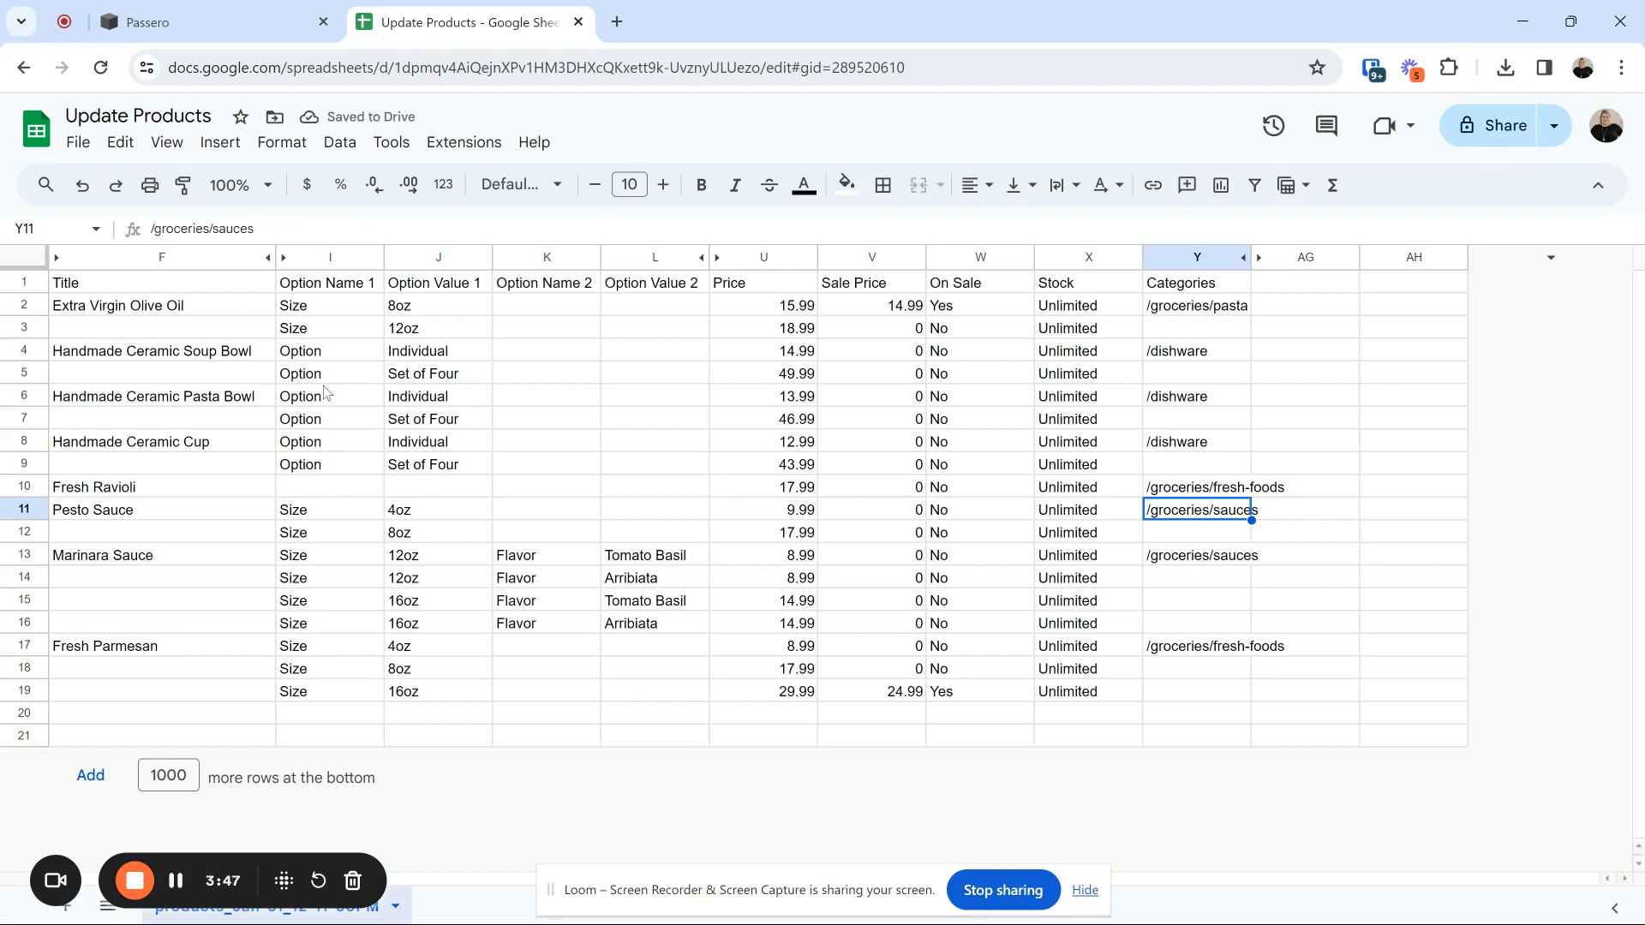
# - Create a filter across the entire product sheet
pyautogui.click(159, 305)
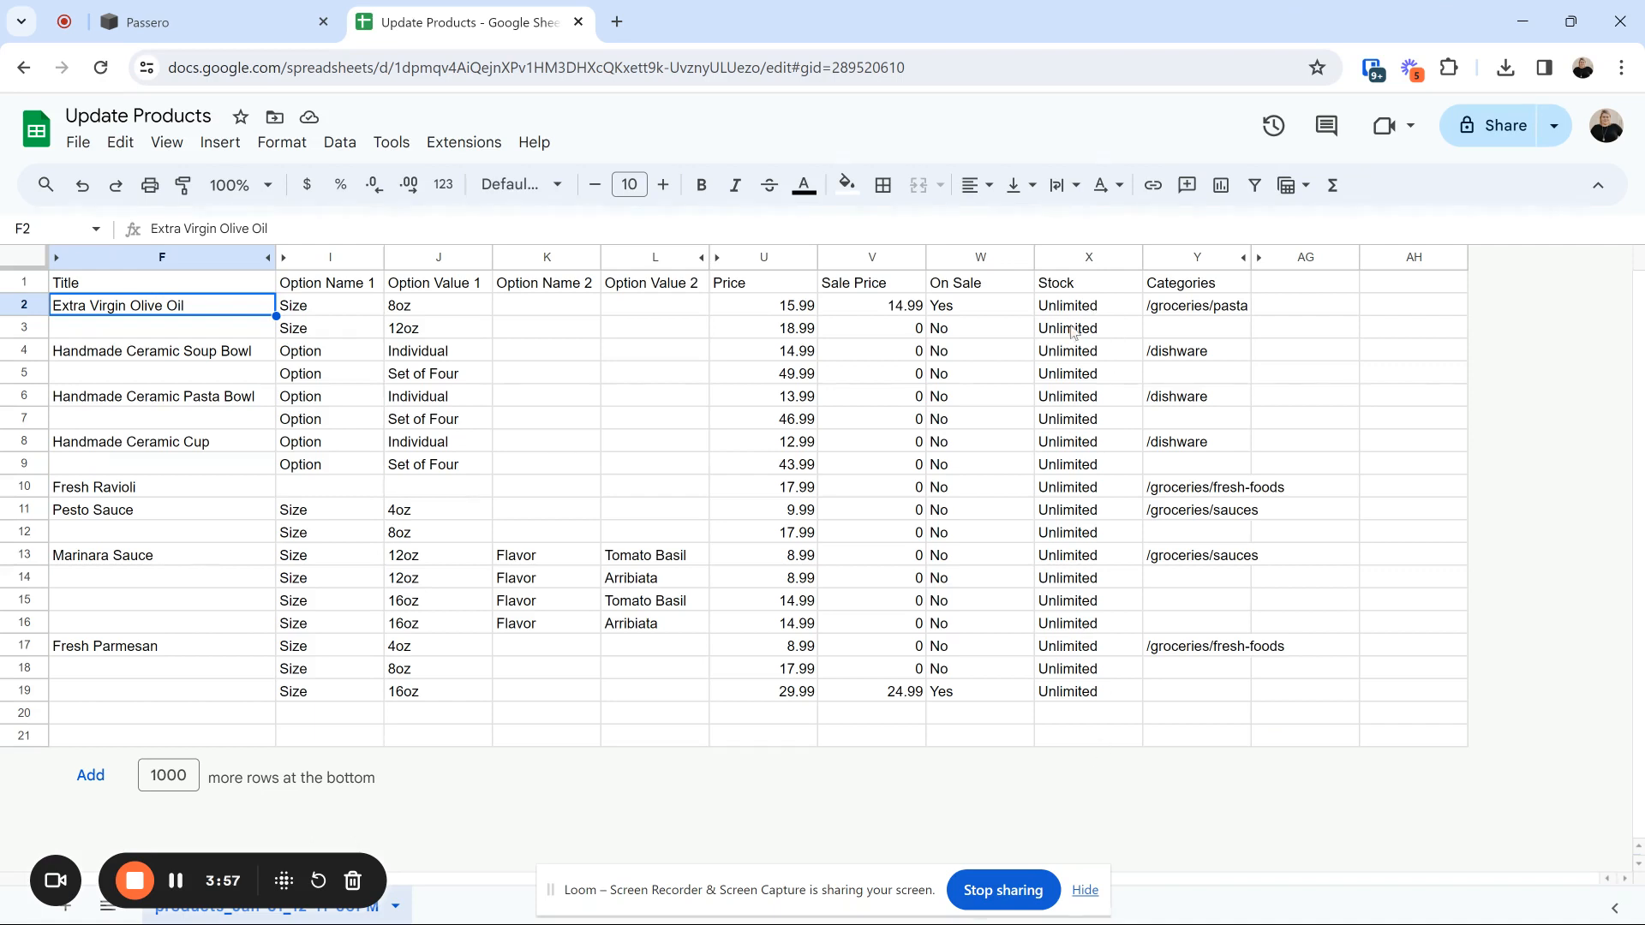
pyautogui.click(10, 264)
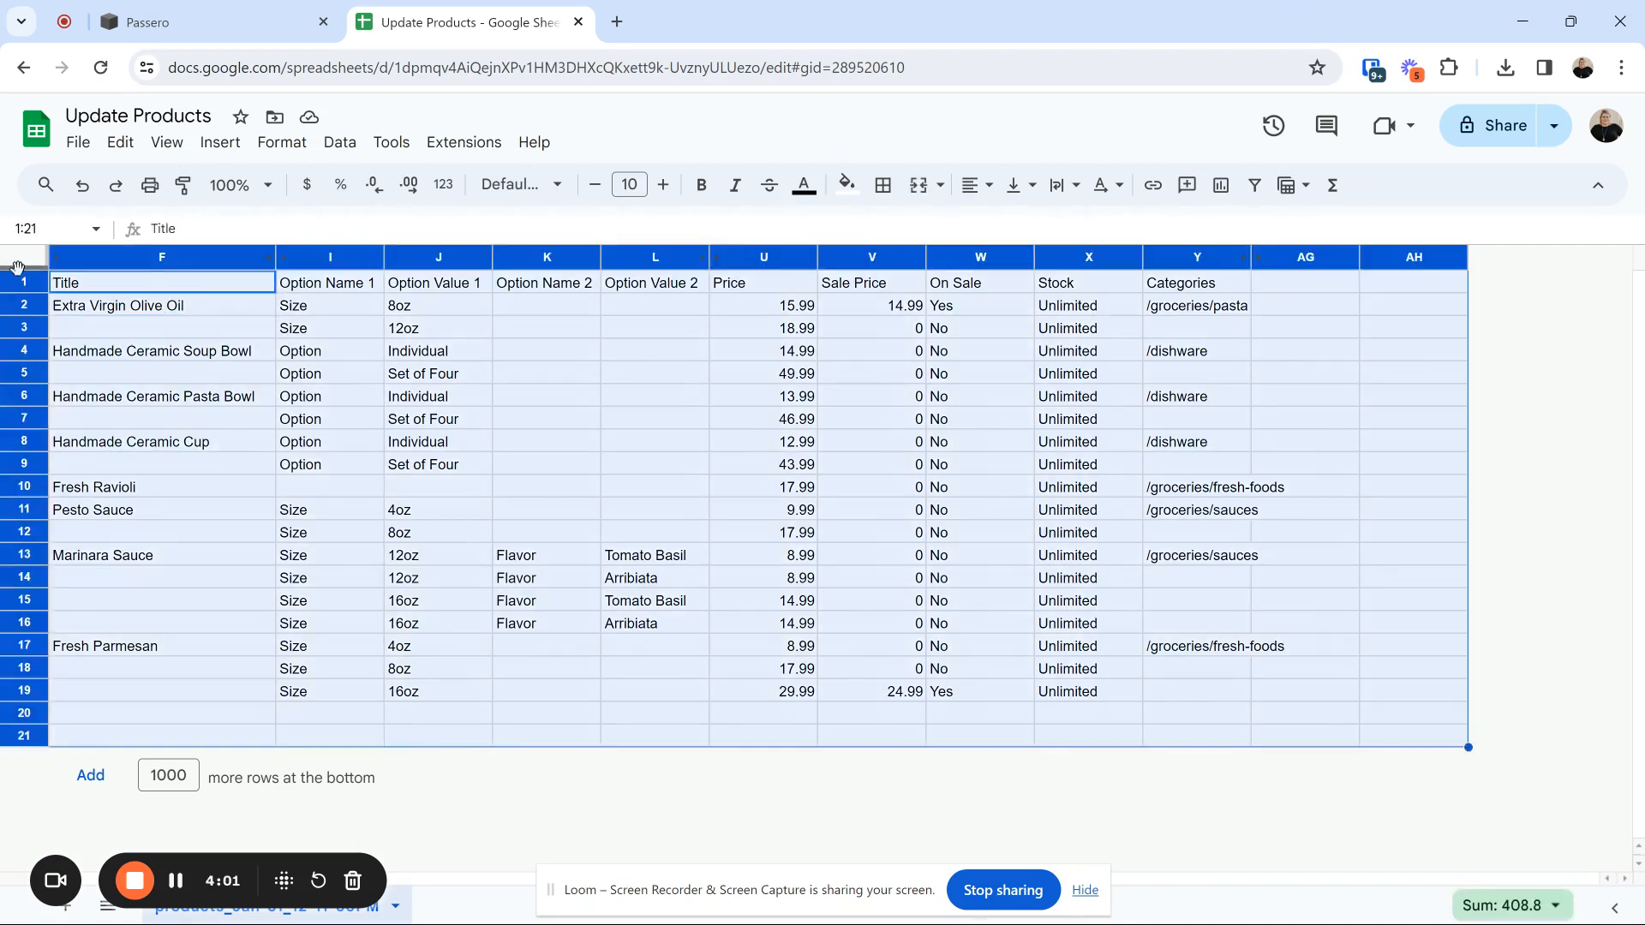
pyautogui.click(340, 147)
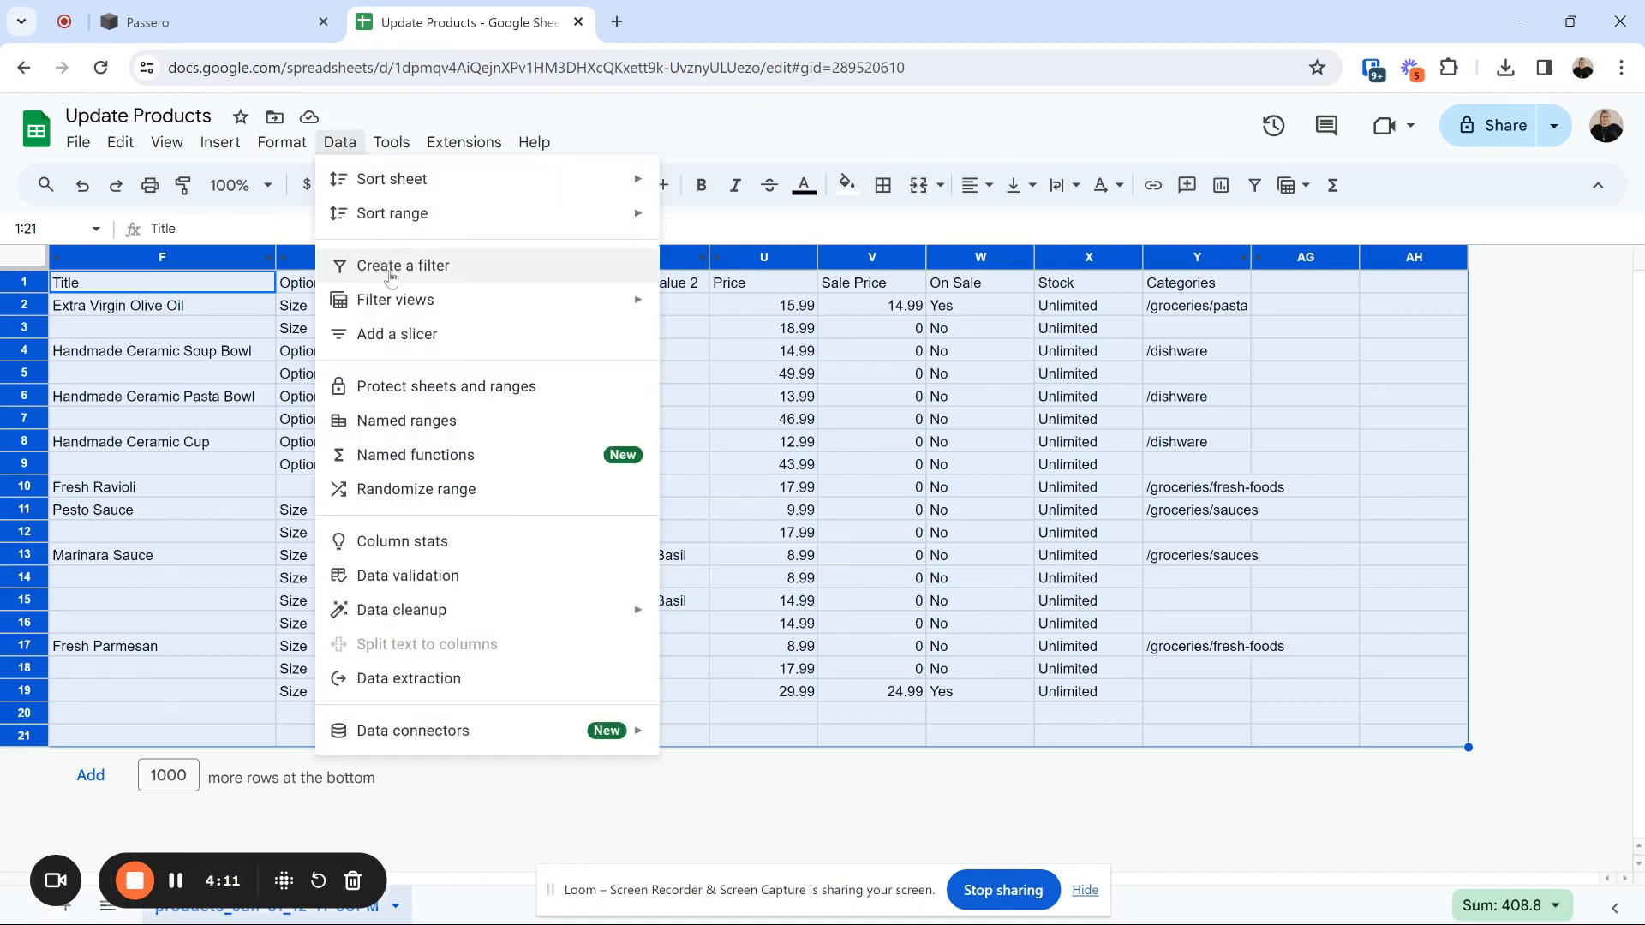
pyautogui.click(366, 266)
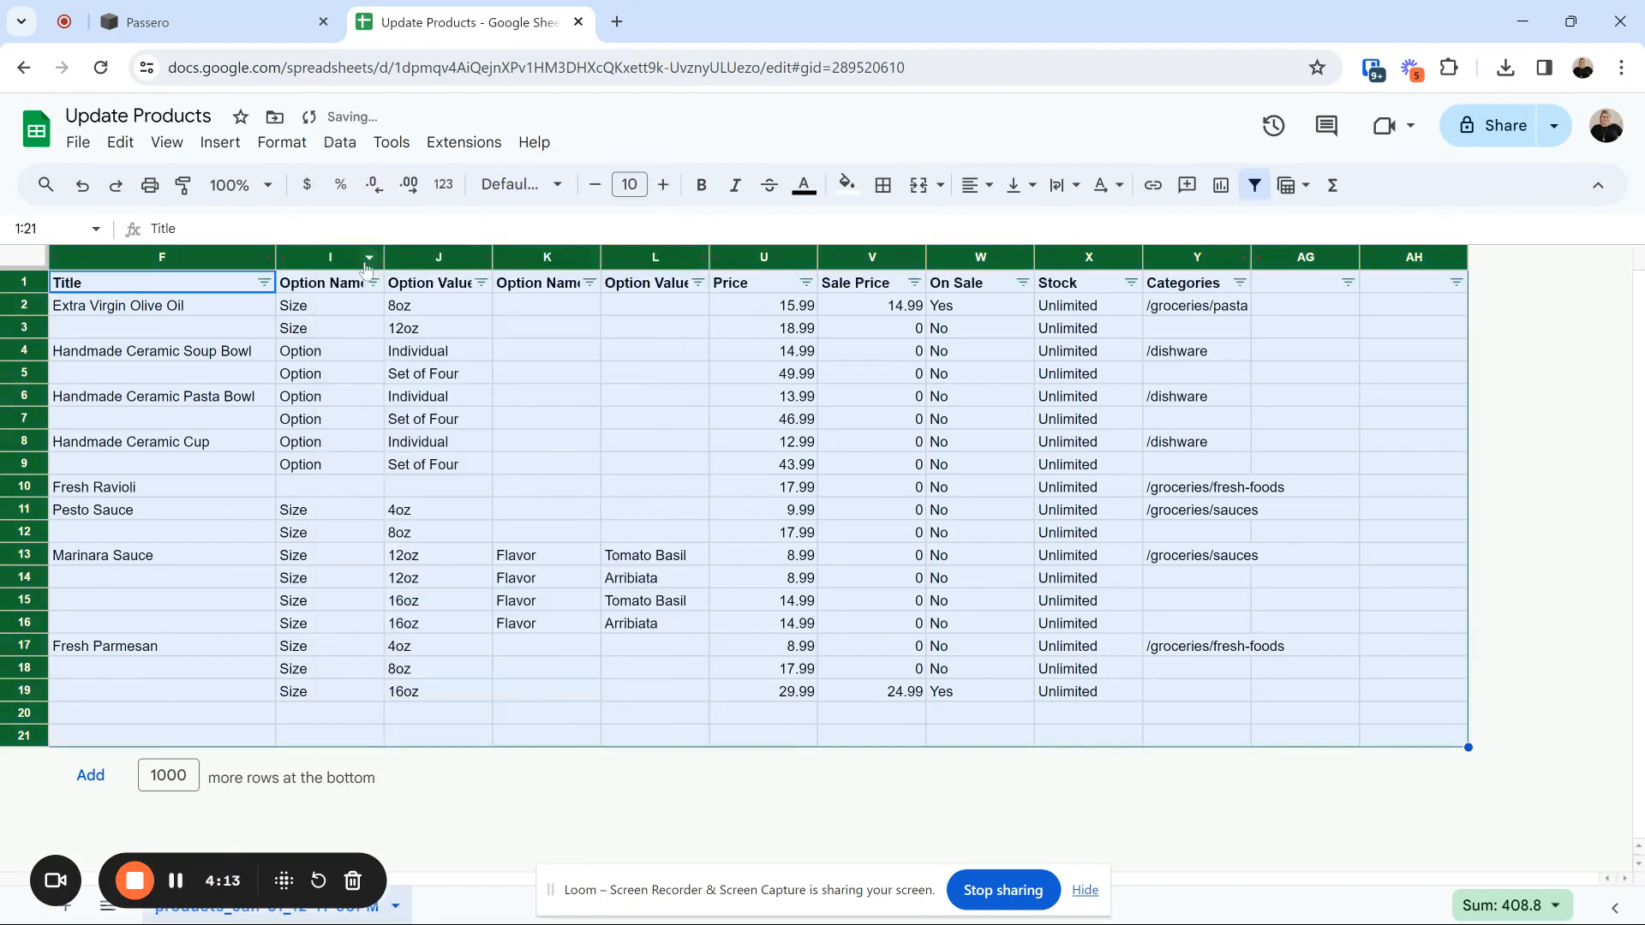
pyautogui.click(913, 353)
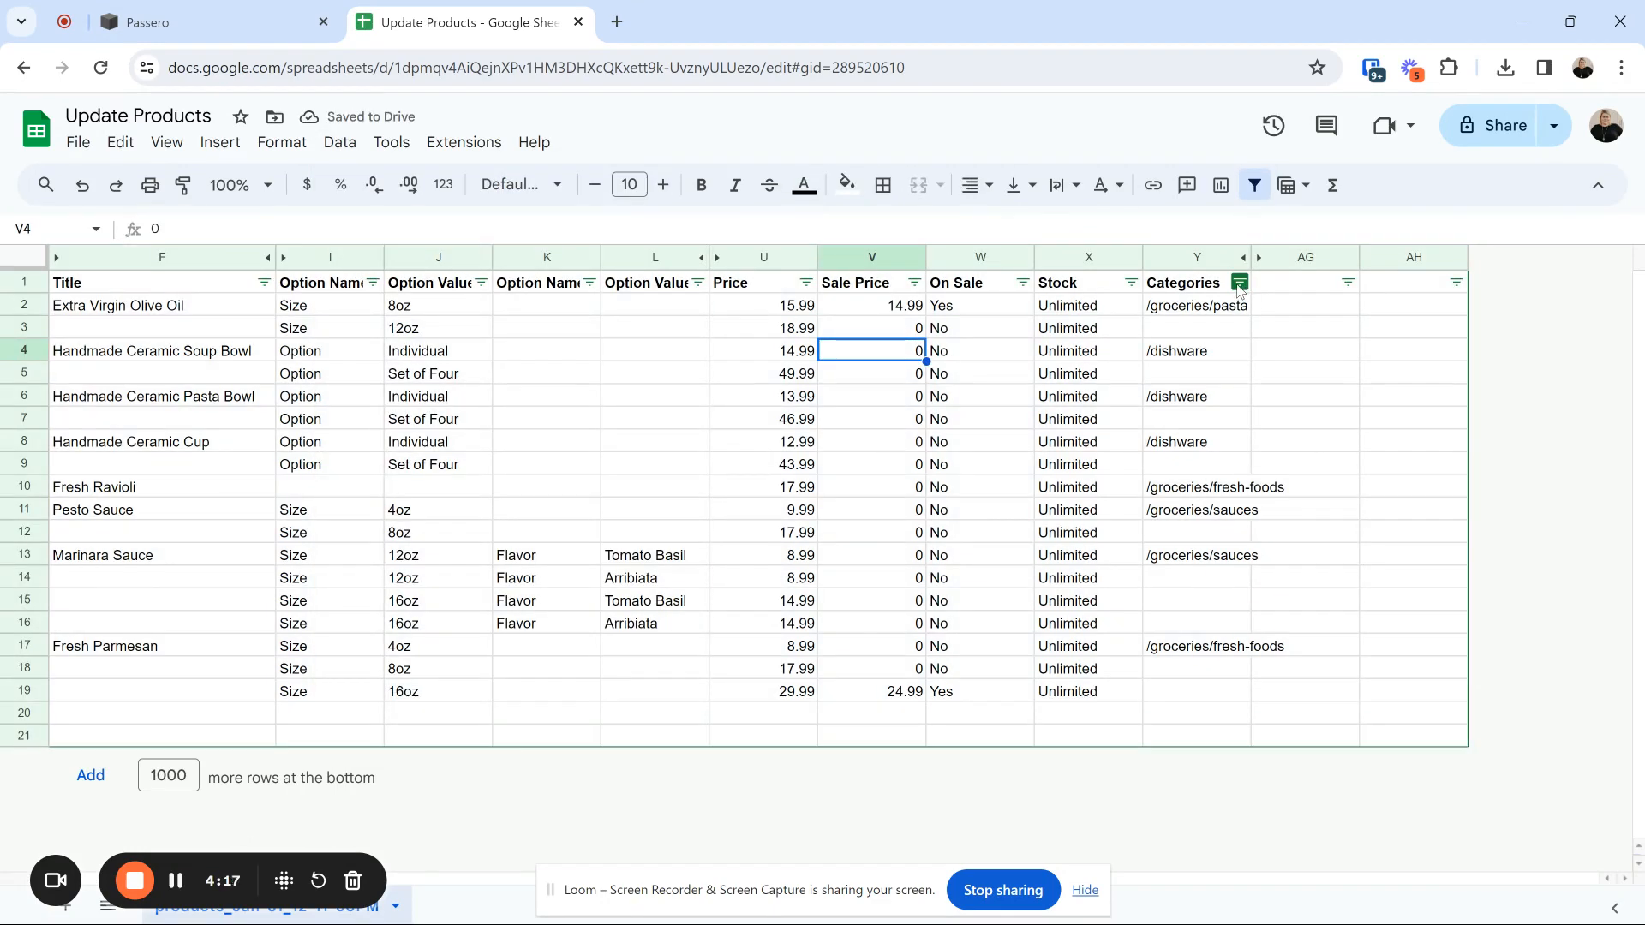
# - Filter the Categories column to show only the /dishware products
pyautogui.click(1239, 287)
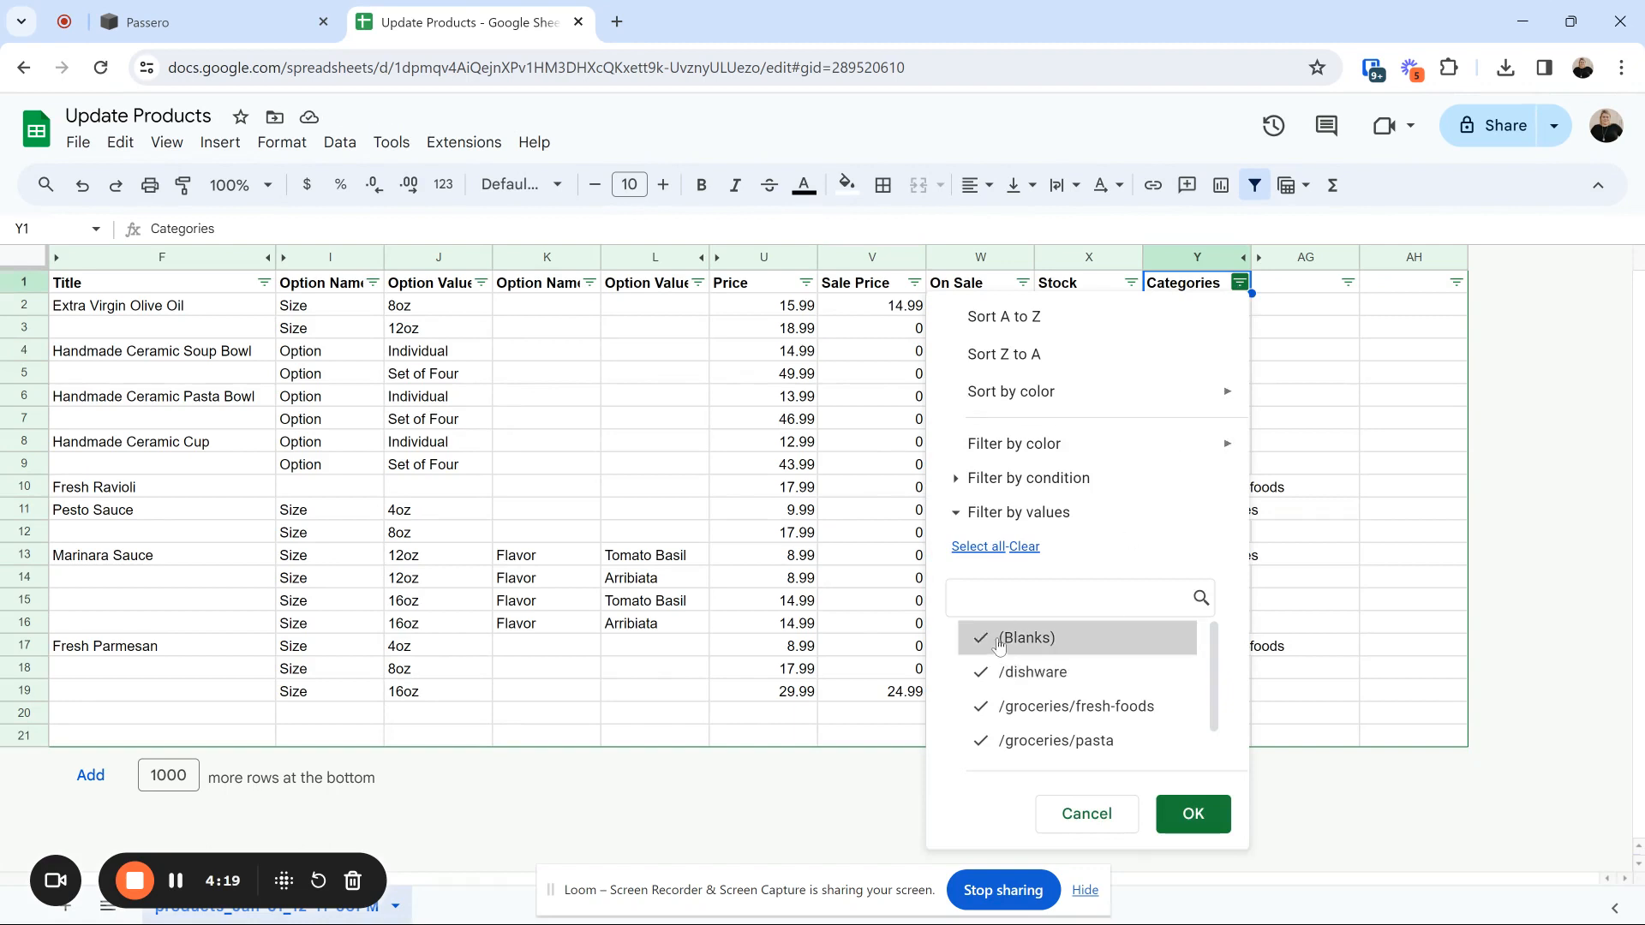
pyautogui.click(1022, 549)
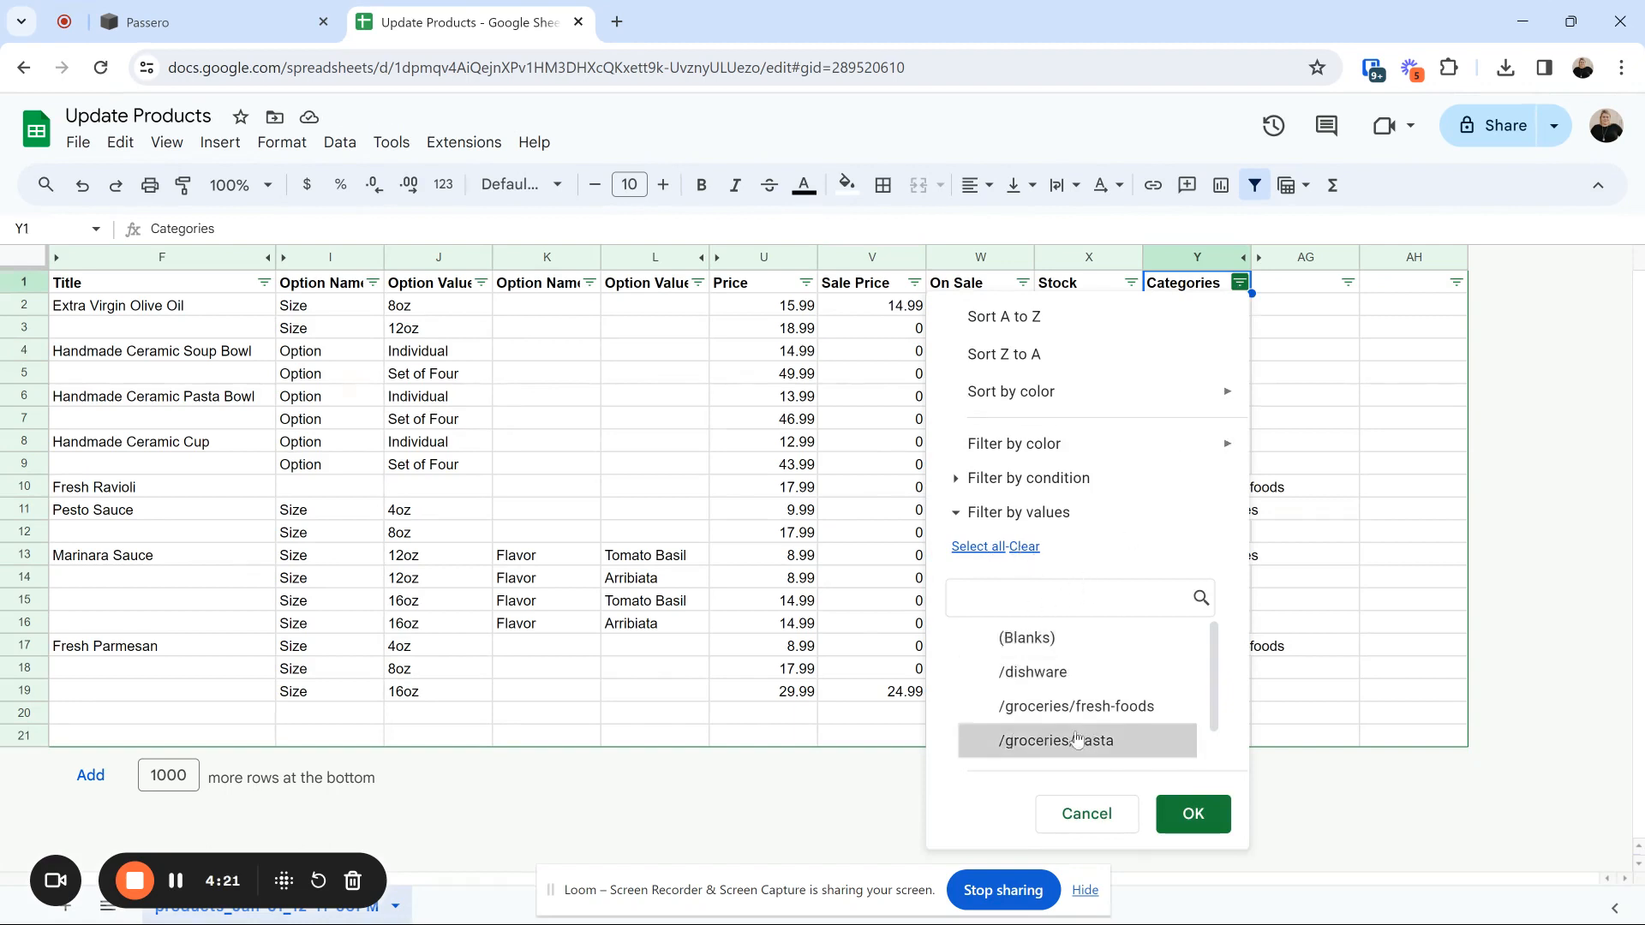
pyautogui.scroll(-1, 1062, 729)
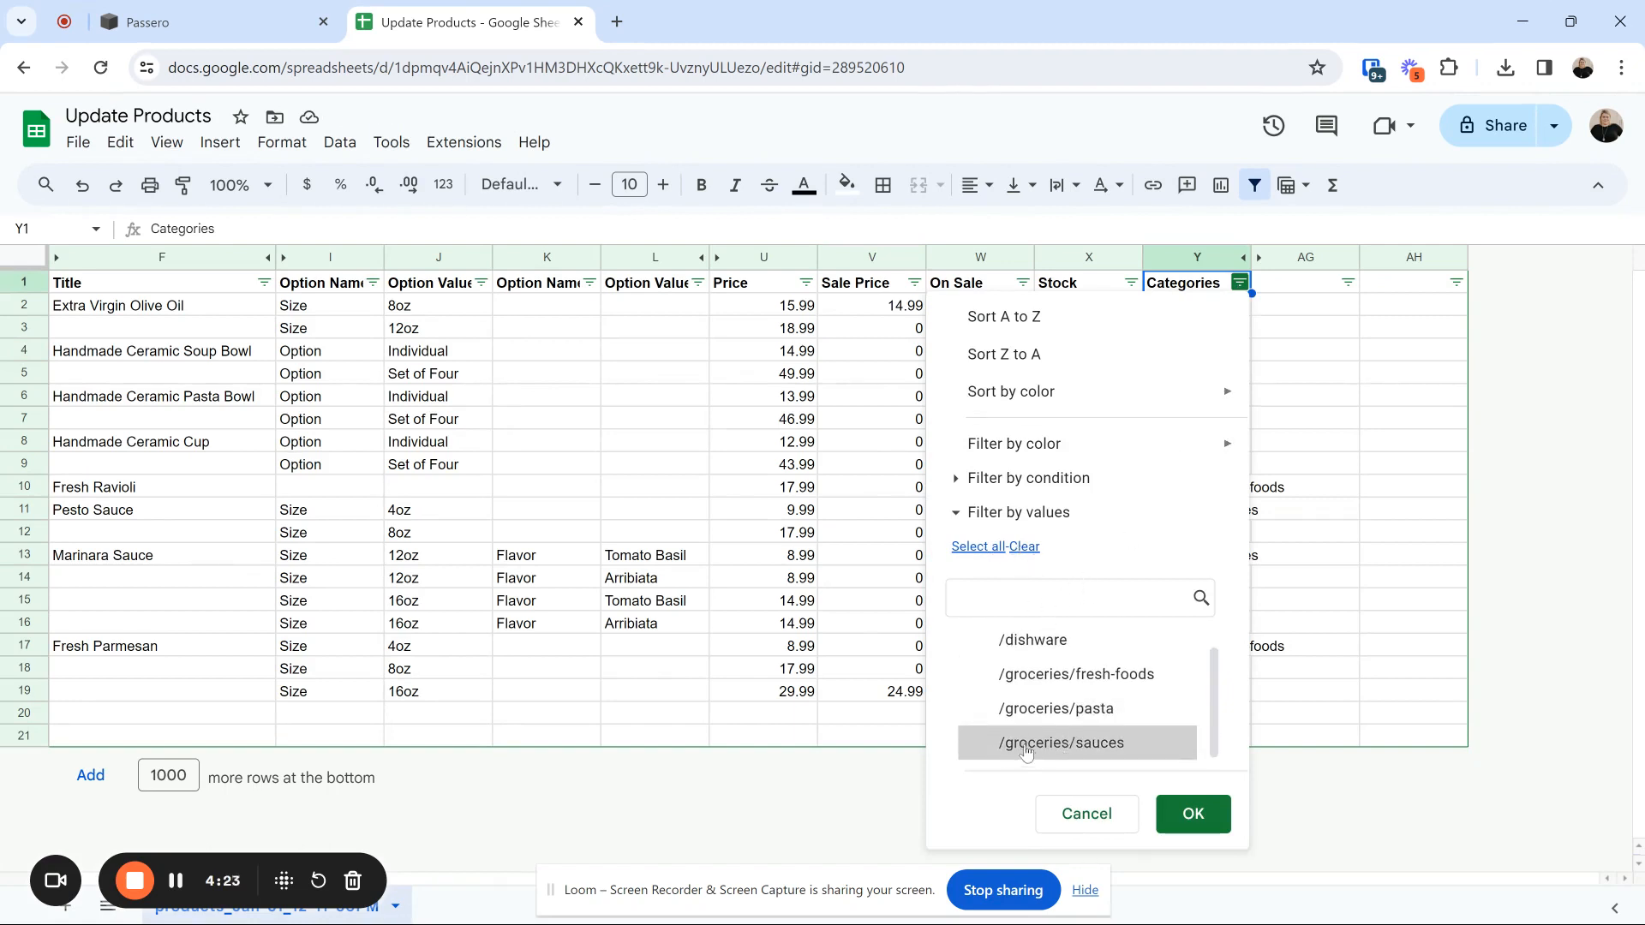
pyautogui.scroll(1, 1025, 651)
pyautogui.click(1028, 673)
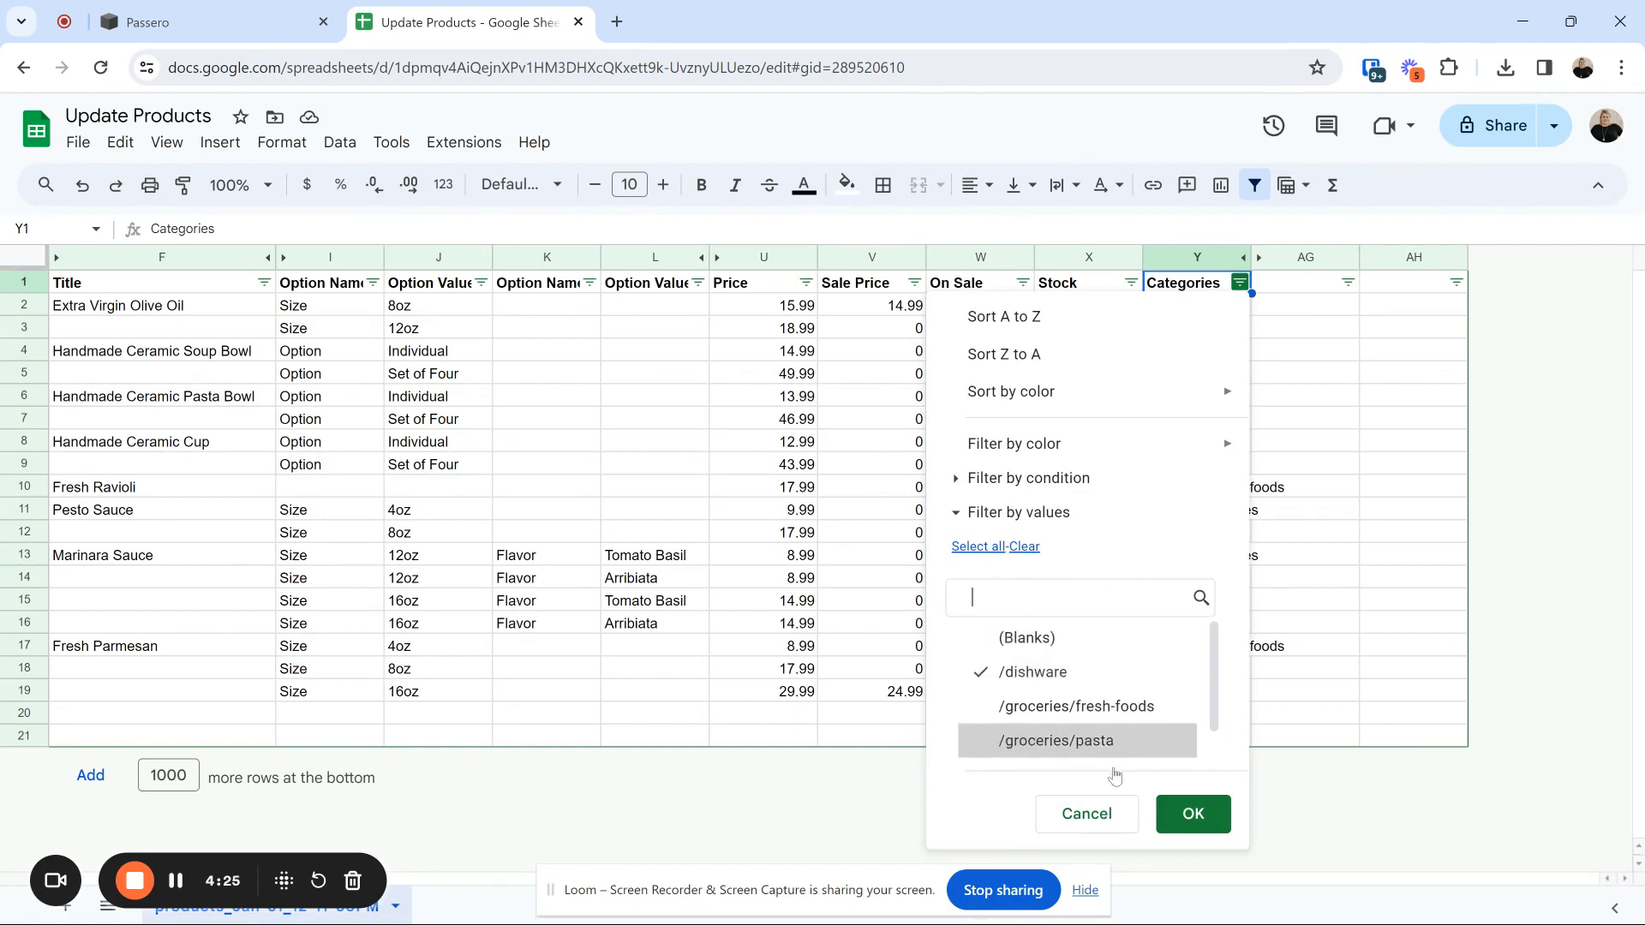
pyautogui.click(1192, 814)
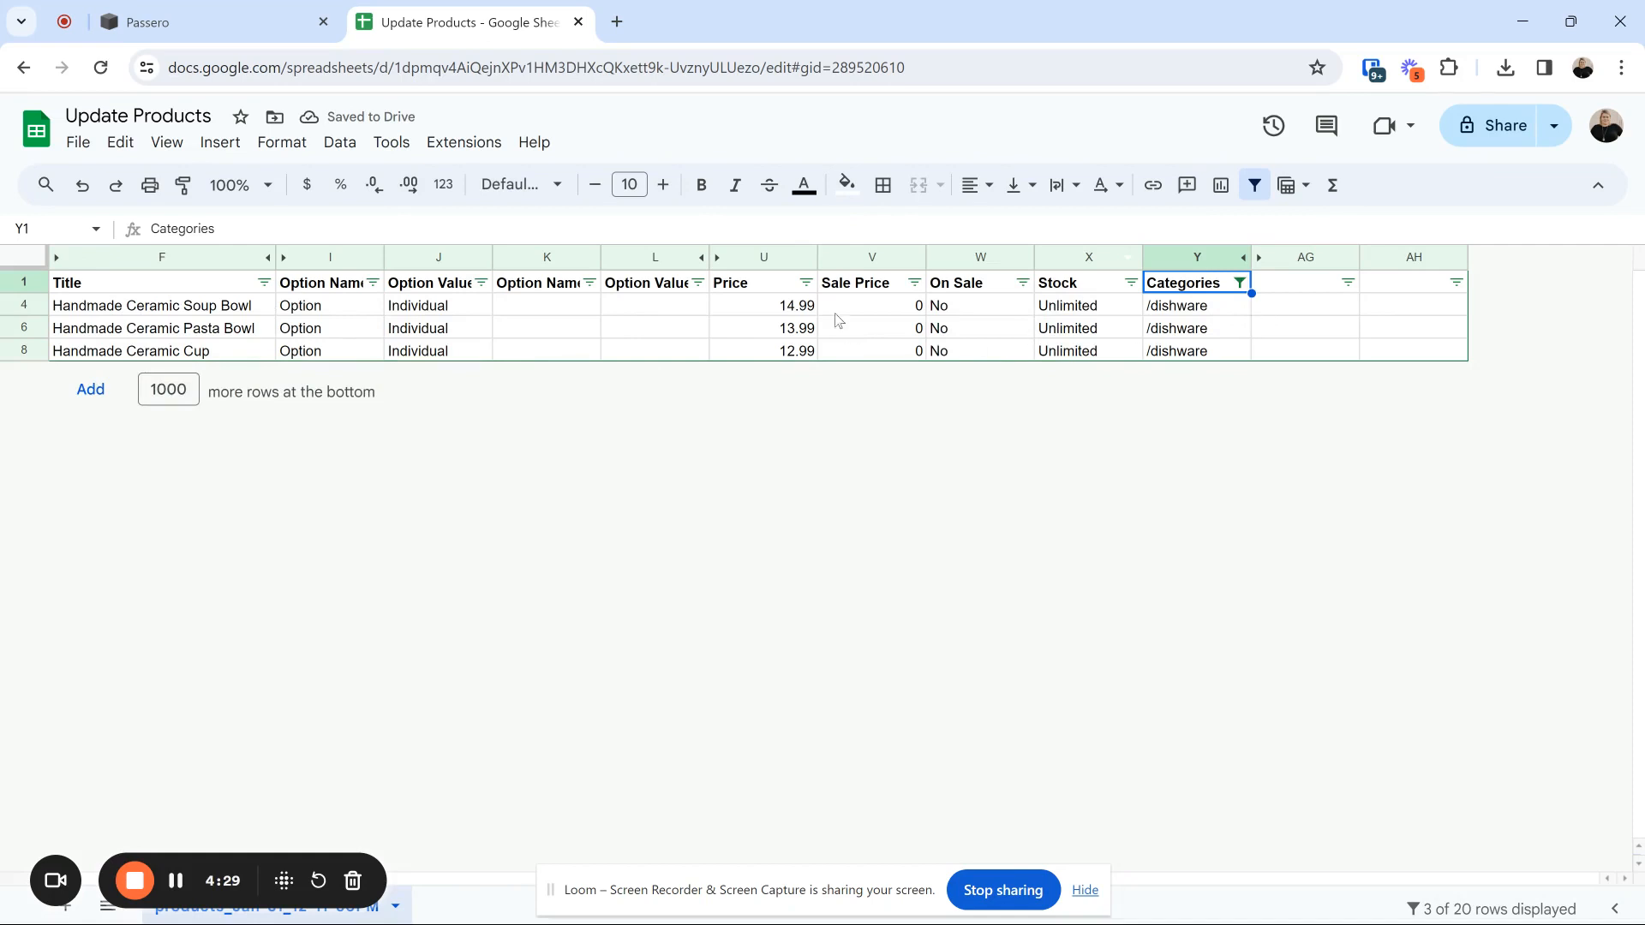
# - Set the individual prices to 15.99 for the ceramic soup bowl, 14.99 for the pasta bowl and 13.99 for the cup
pyautogui.click(780, 310)
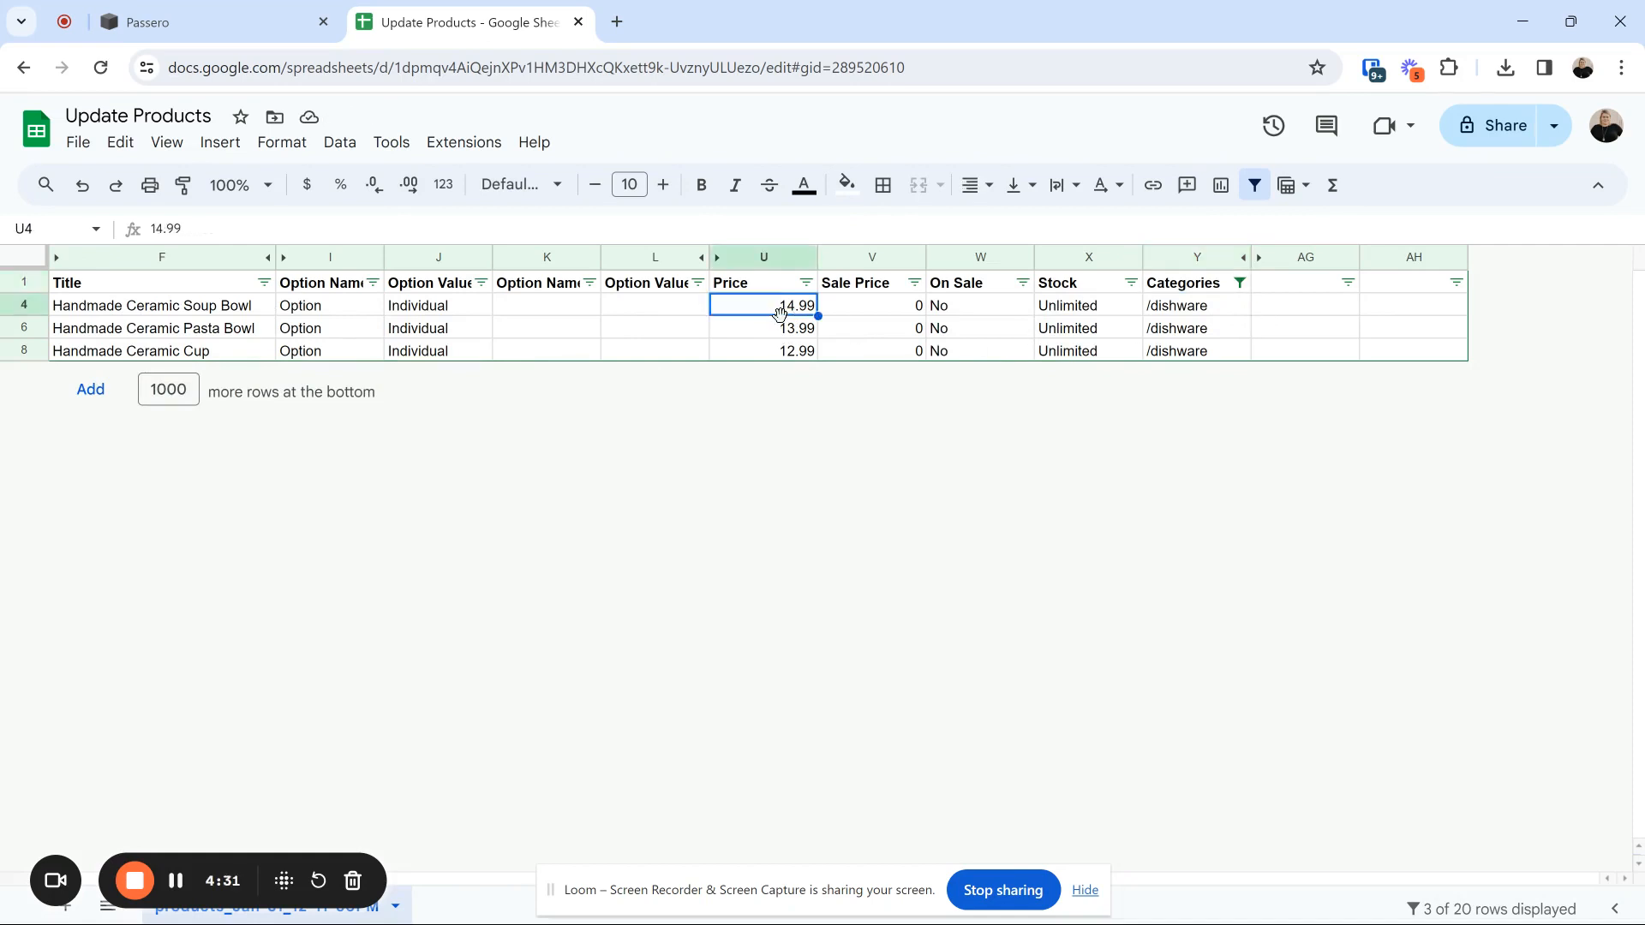
pyautogui.write('15.99')
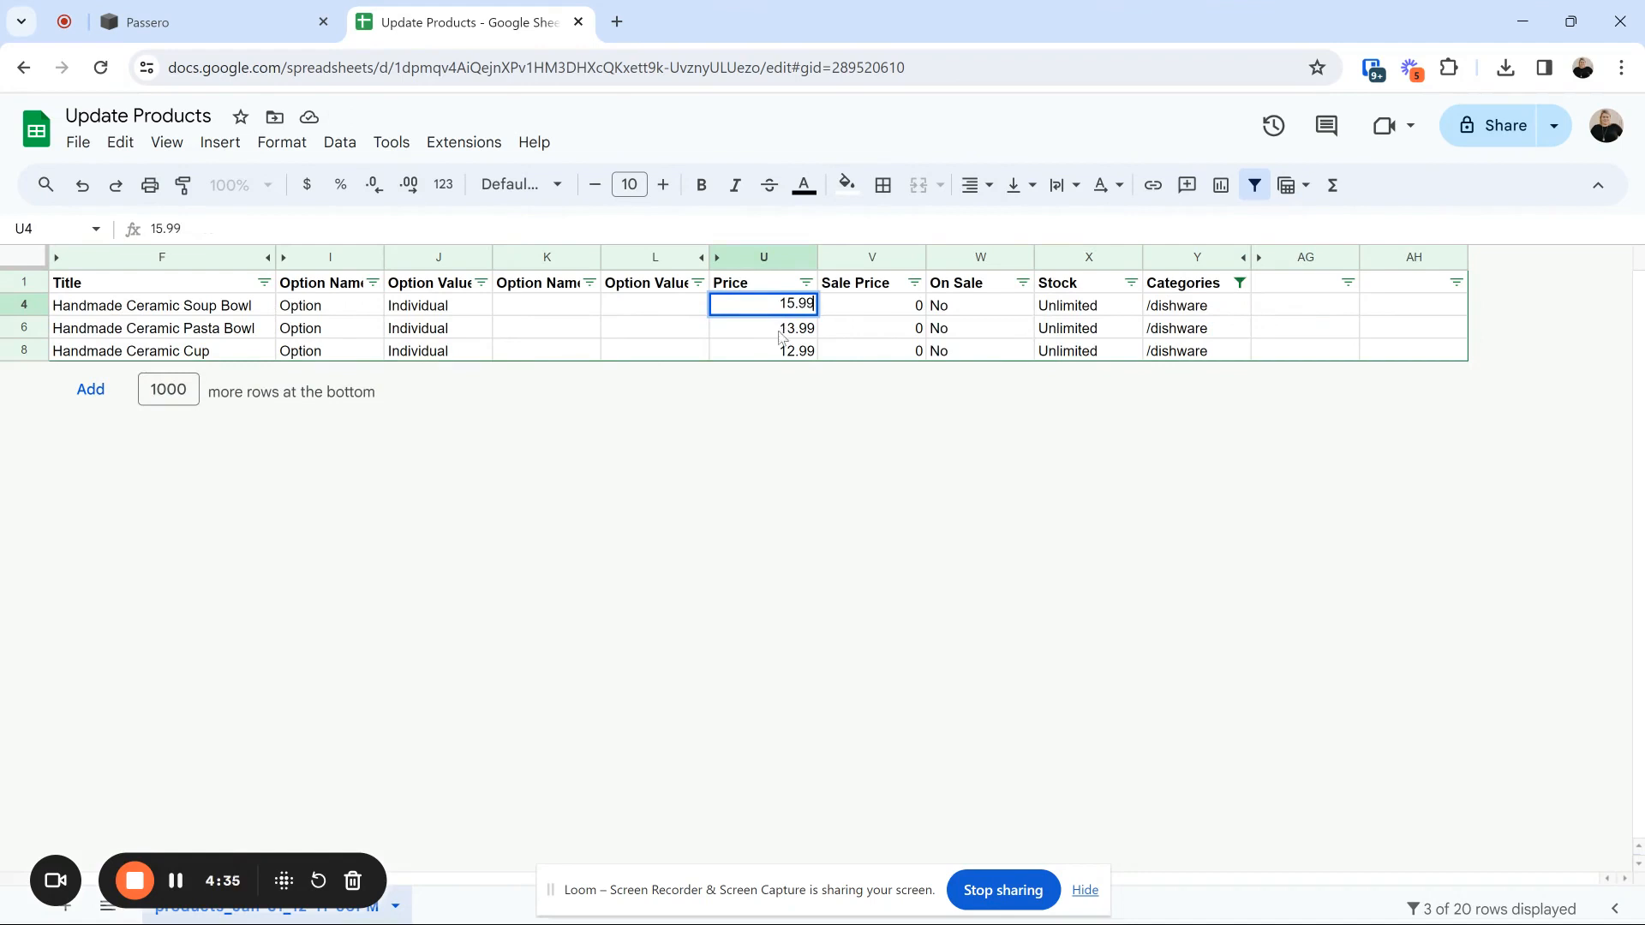
pyautogui.press('Return')
pyautogui.write('14,99')
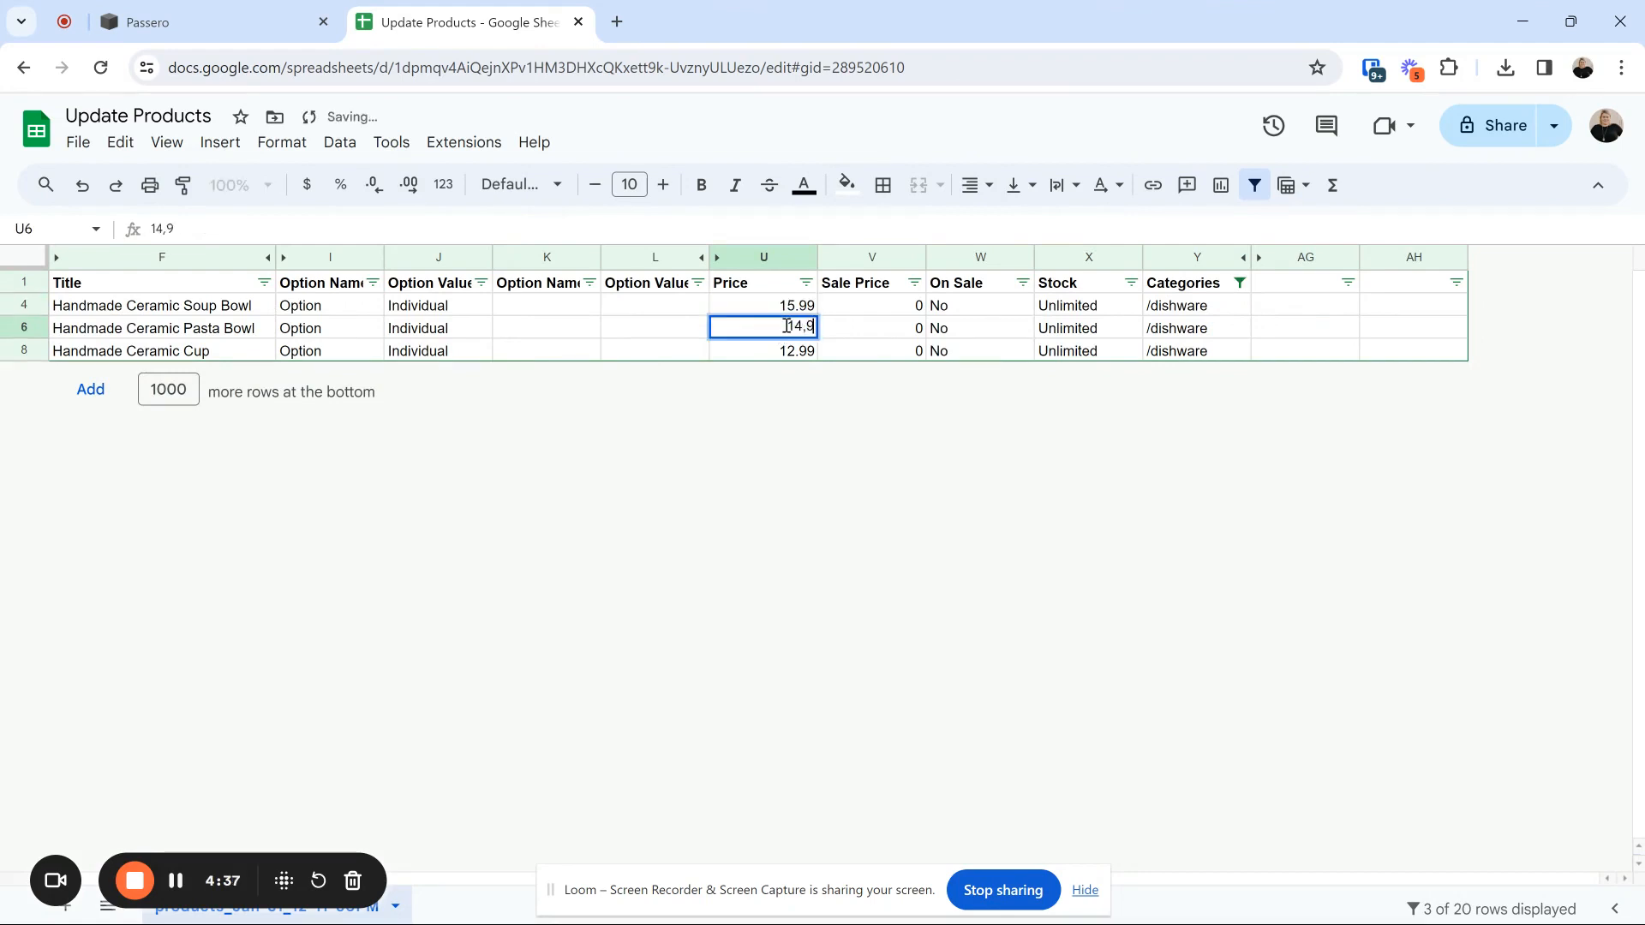
pyautogui.press('Return')
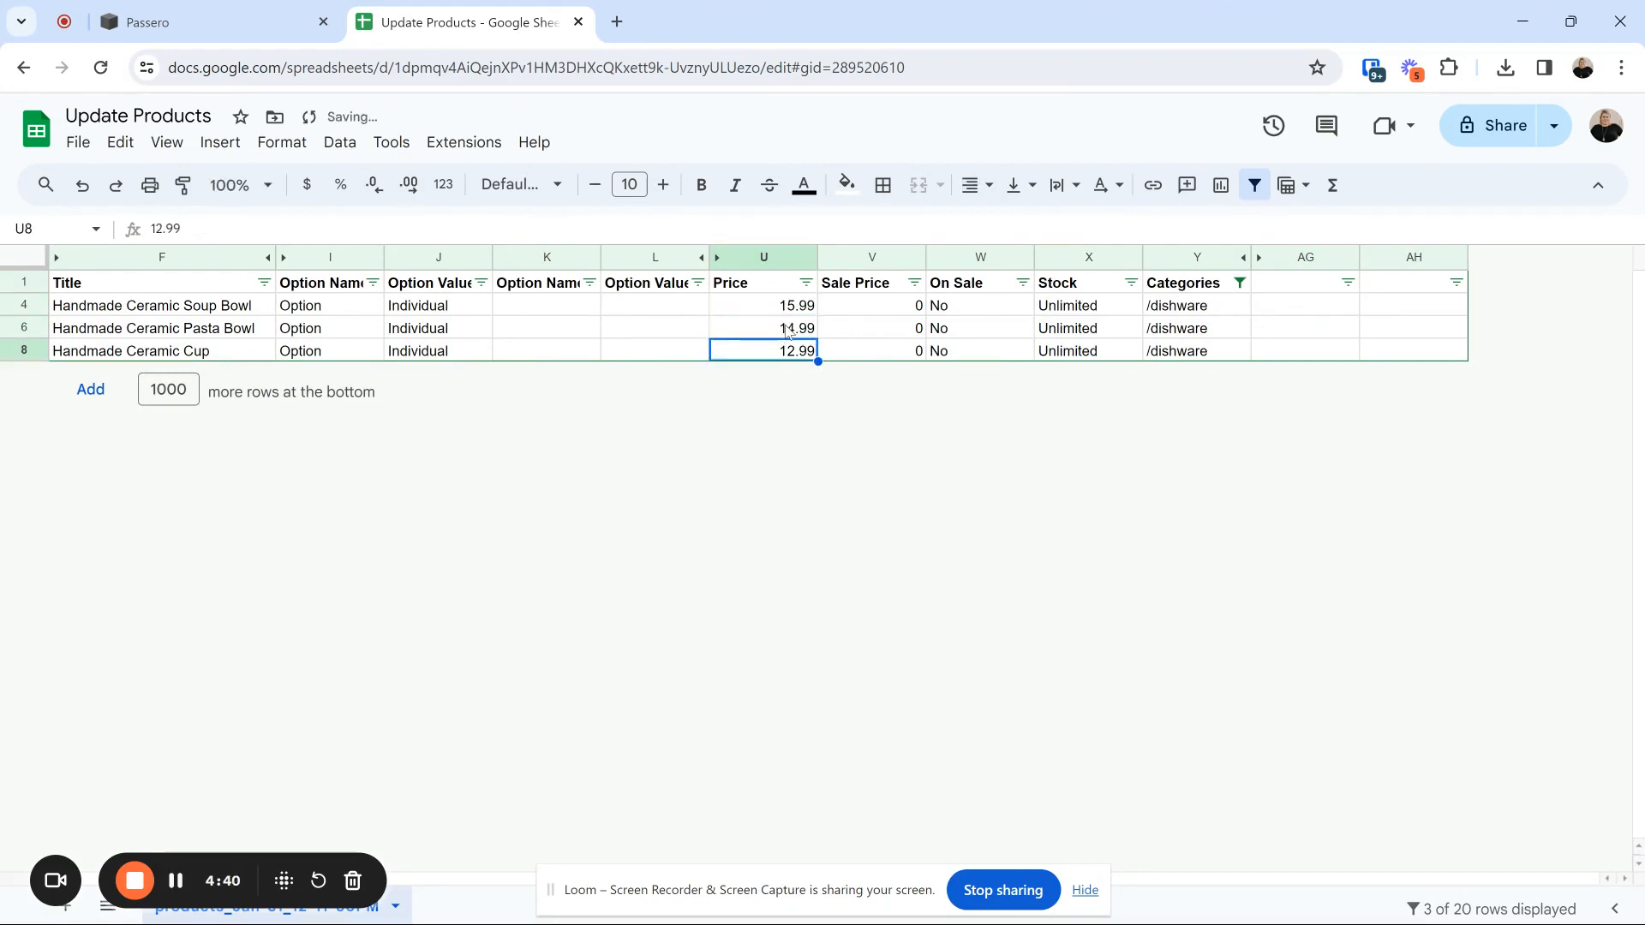
pyautogui.write('13.99')
pyautogui.press('Return')
# - Set the stock to 12 for the soup bowl, 15 for the pasta bowl and 7 for the cup
pyautogui.click(1082, 313)
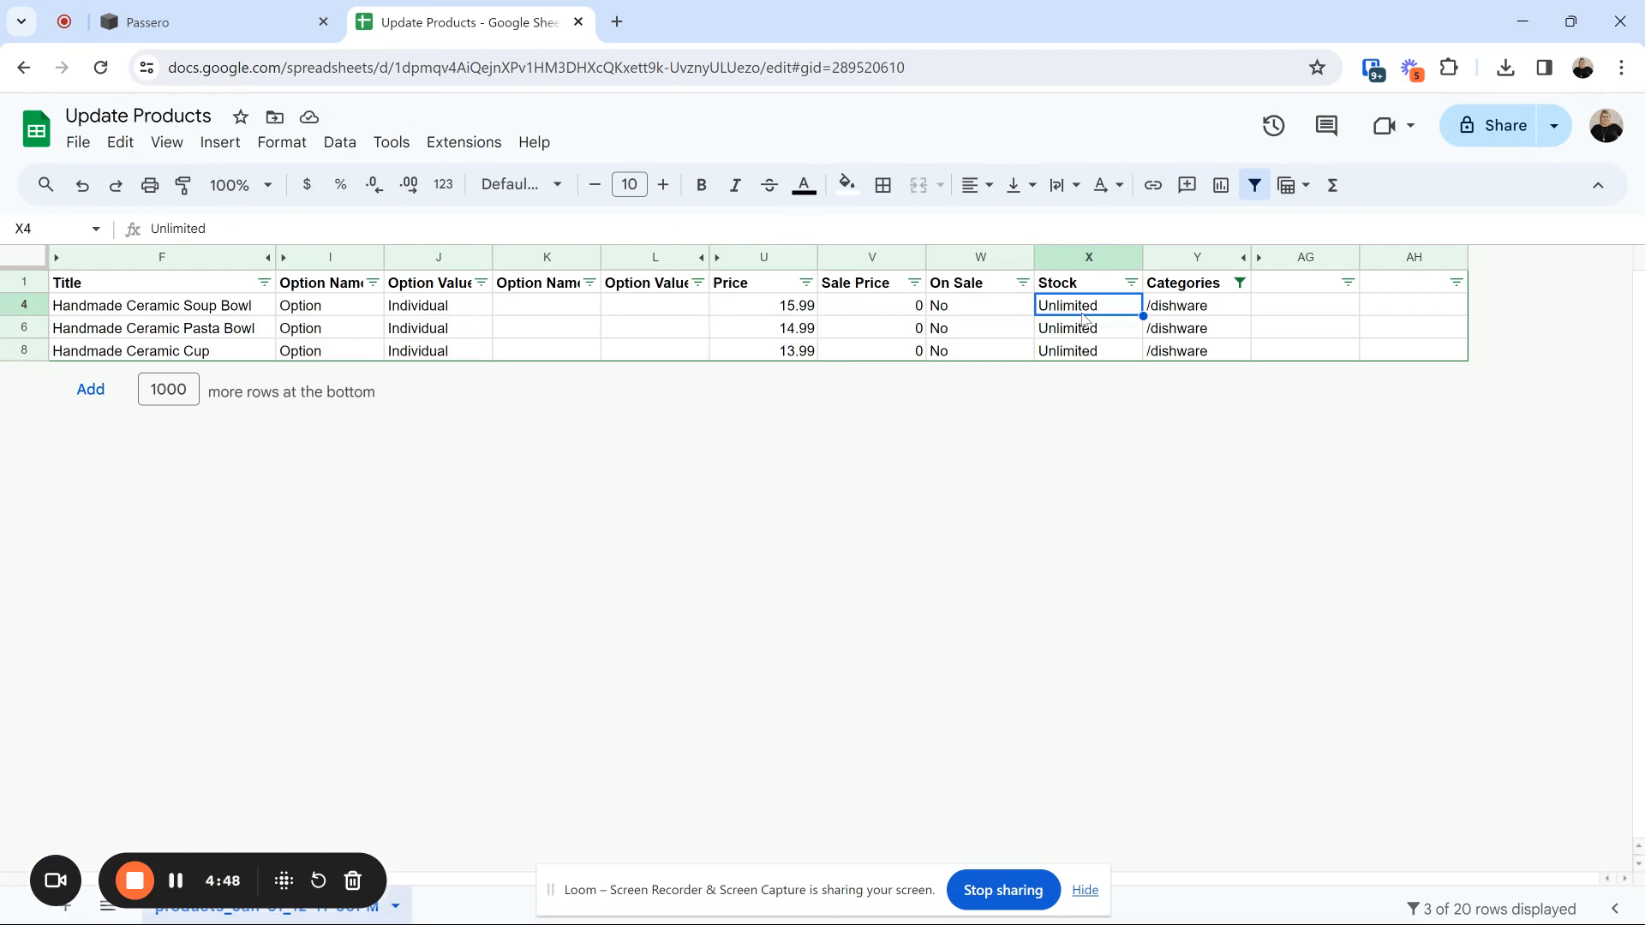
pyautogui.write('12')
pyautogui.press('Return')
pyautogui.write('15')
pyautogui.press('Return')
pyautogui.write('7')
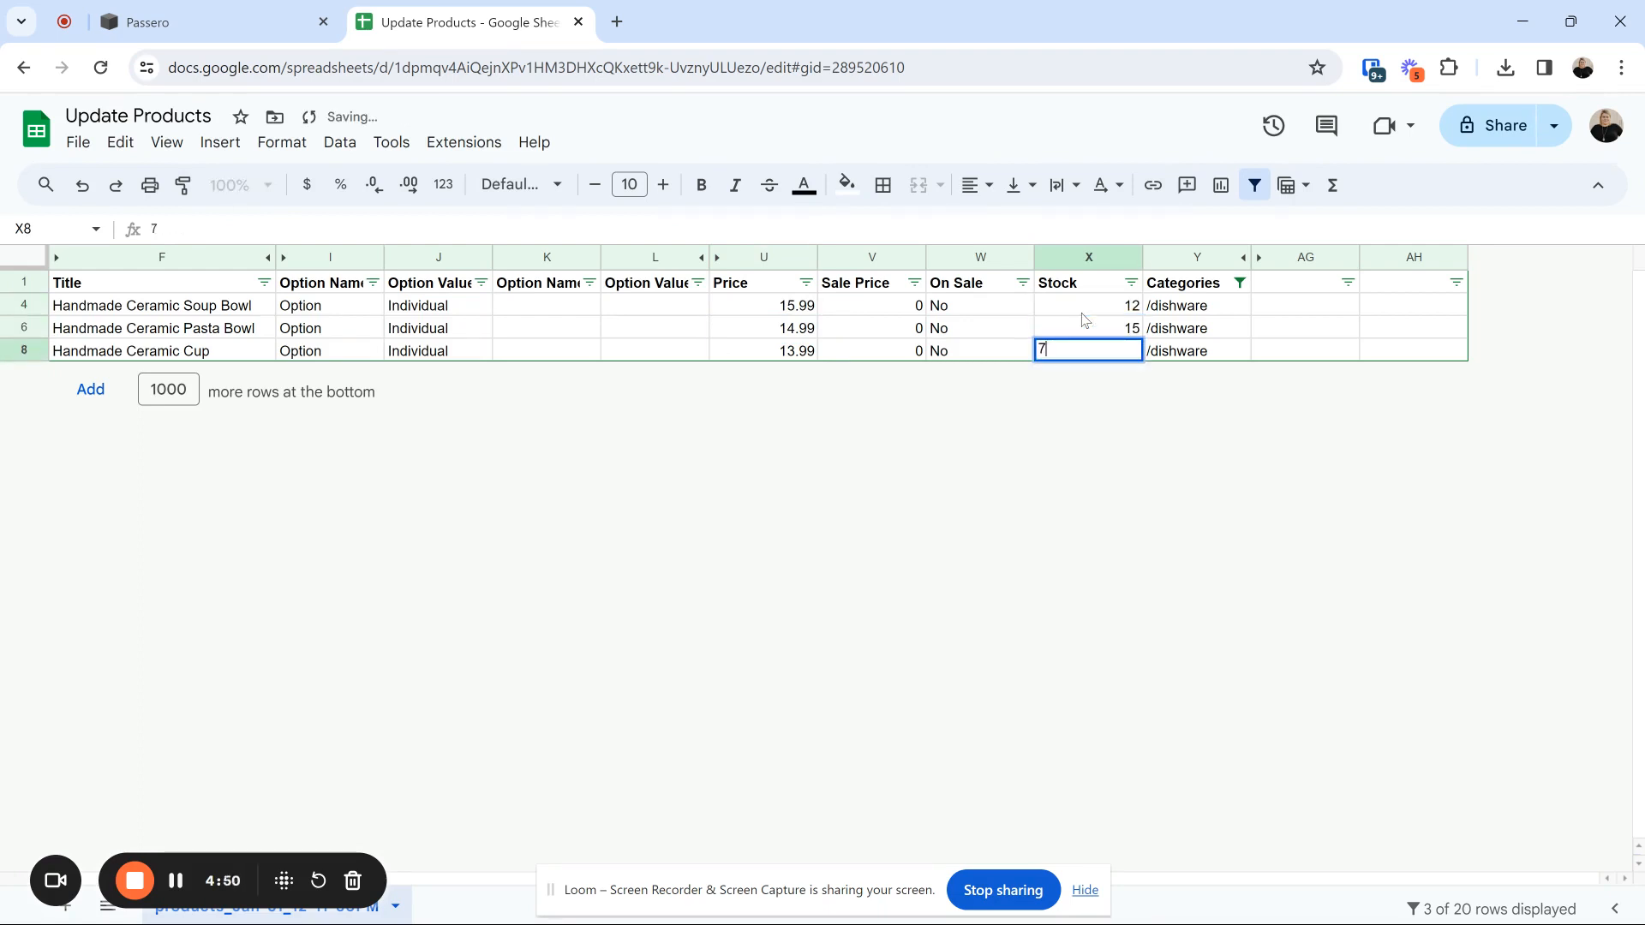
pyautogui.press('Return')
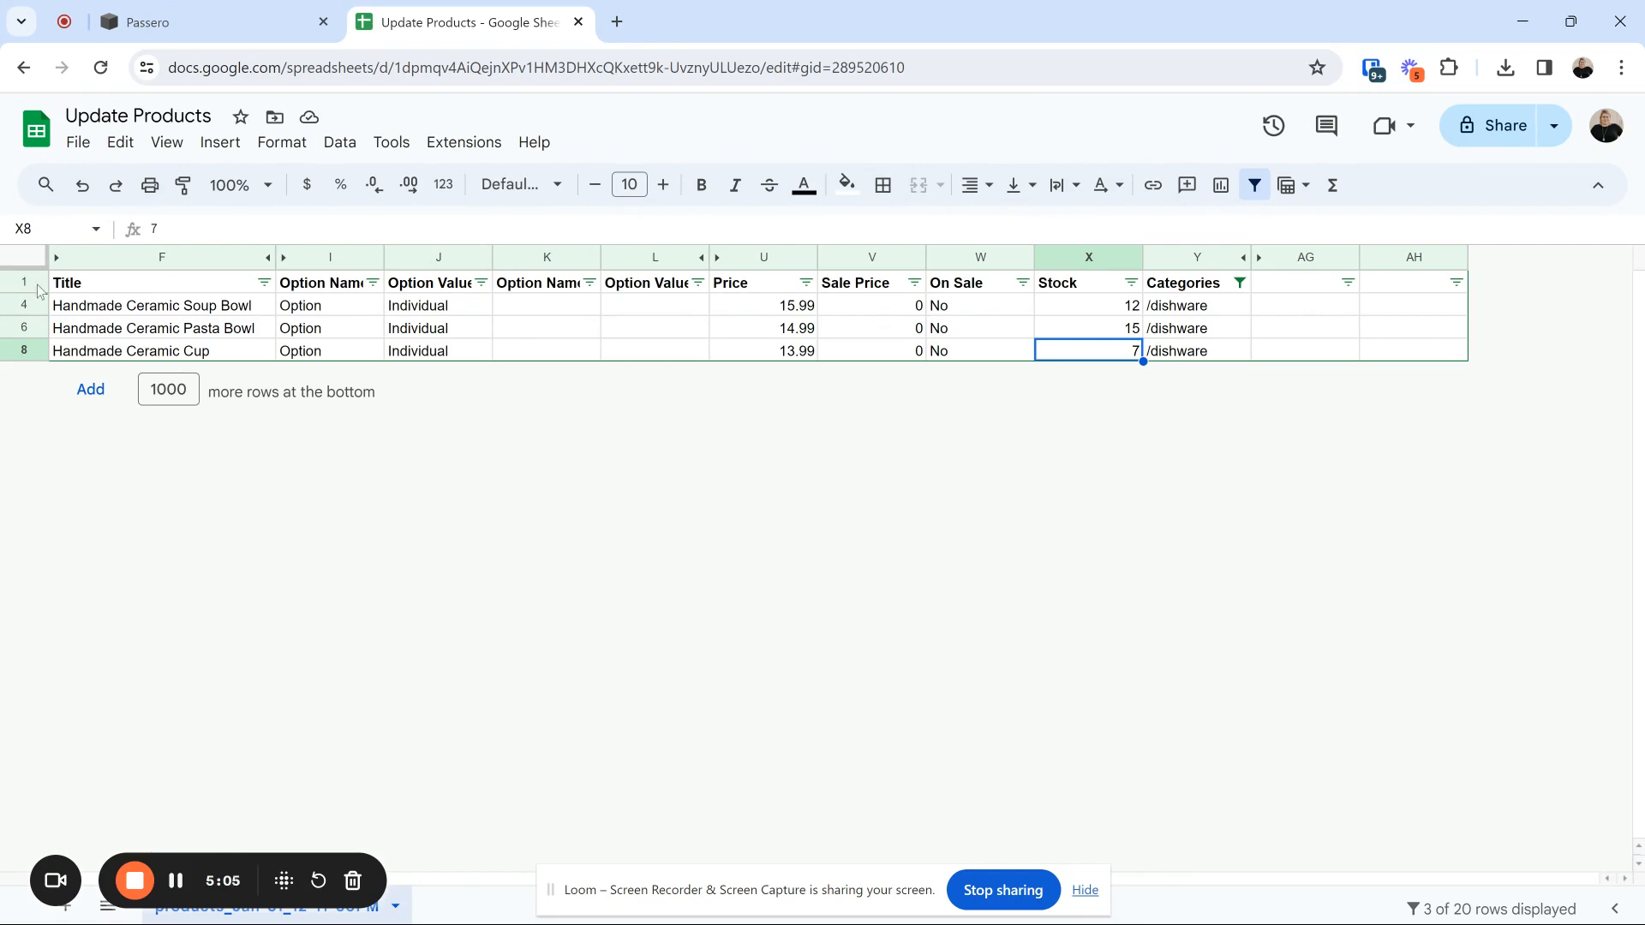
# - Download the sheet as a comma-separated values (.csv) file and switch to the Squarespace product list
pyautogui.click(78, 142)
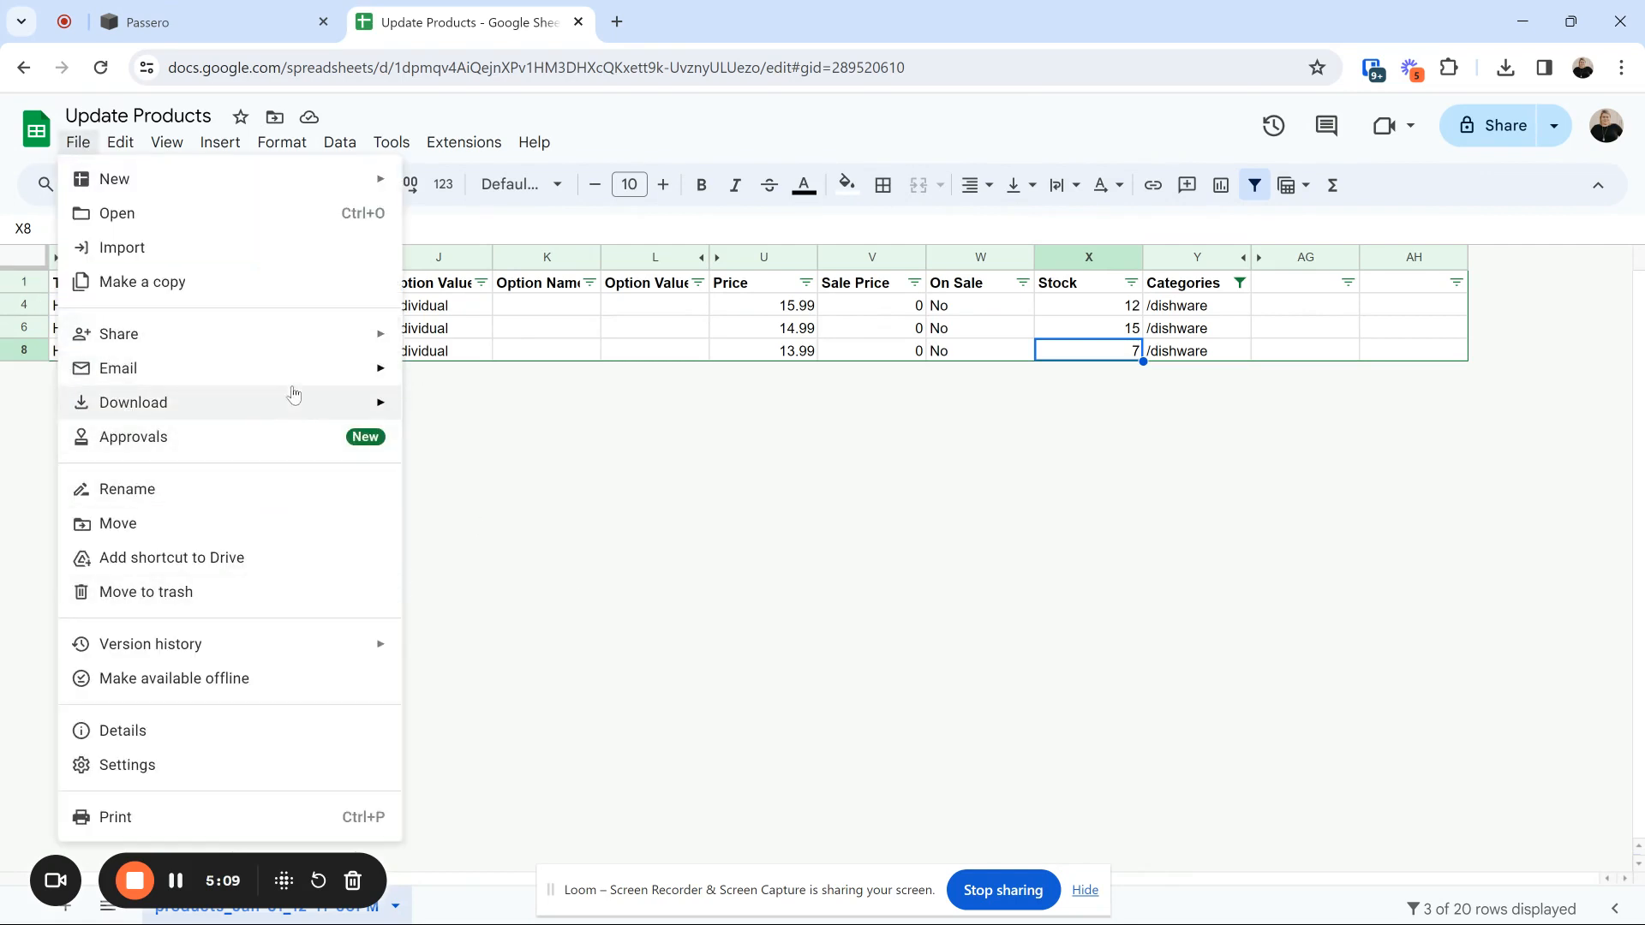
pyautogui.moveTo(293, 396)
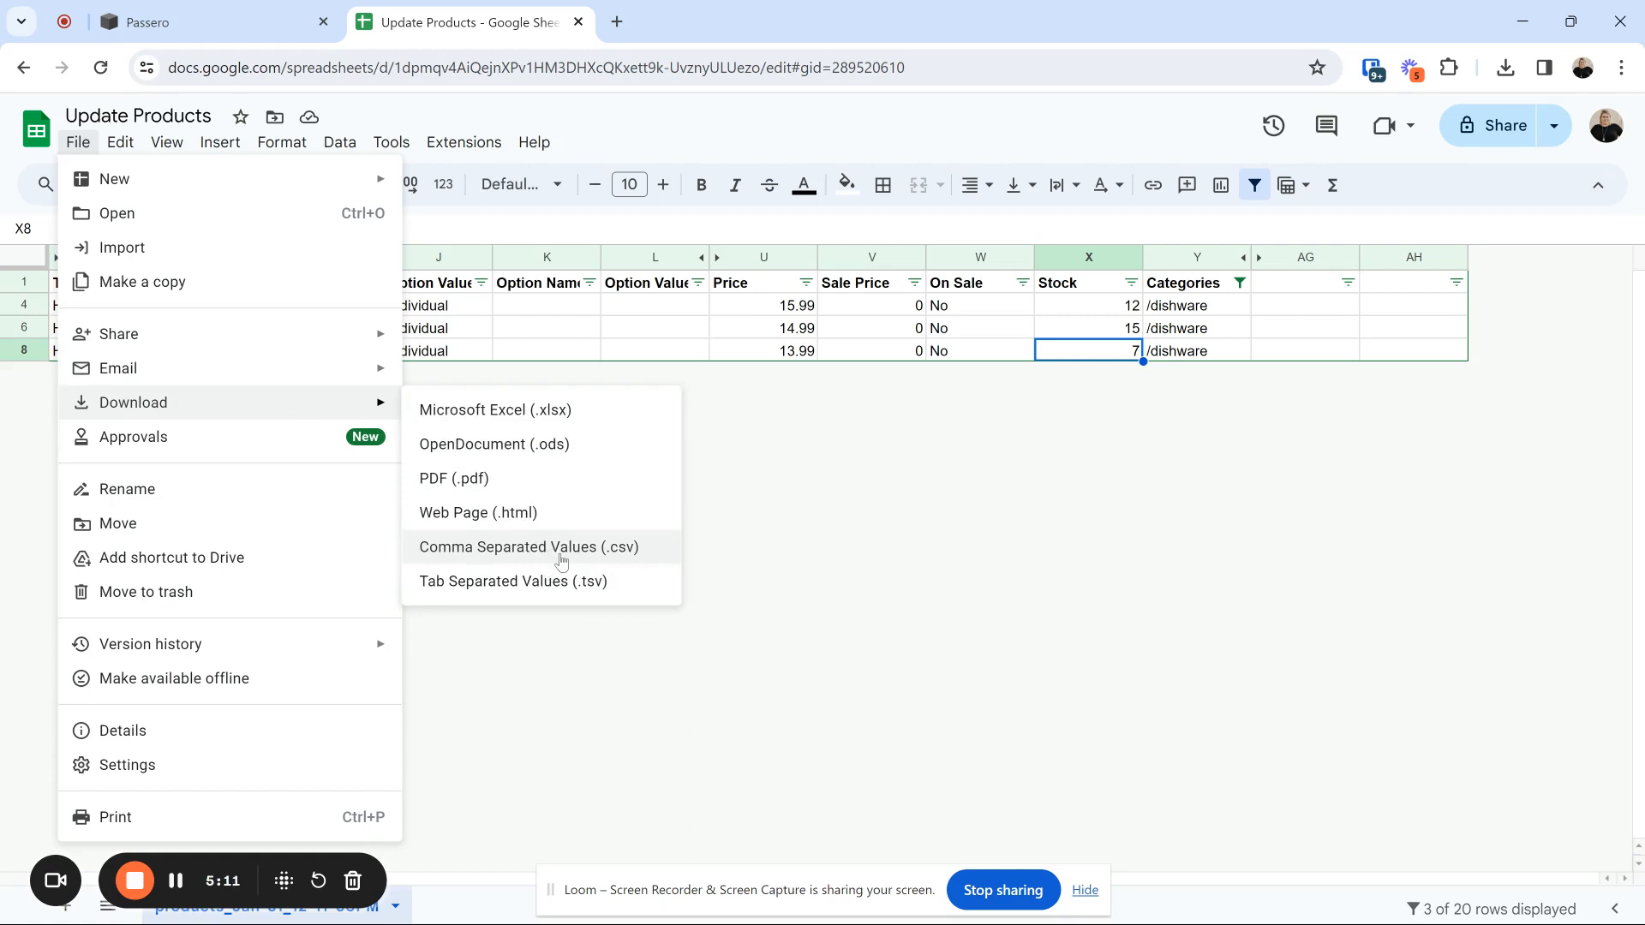
pyautogui.moveTo(177, 22)
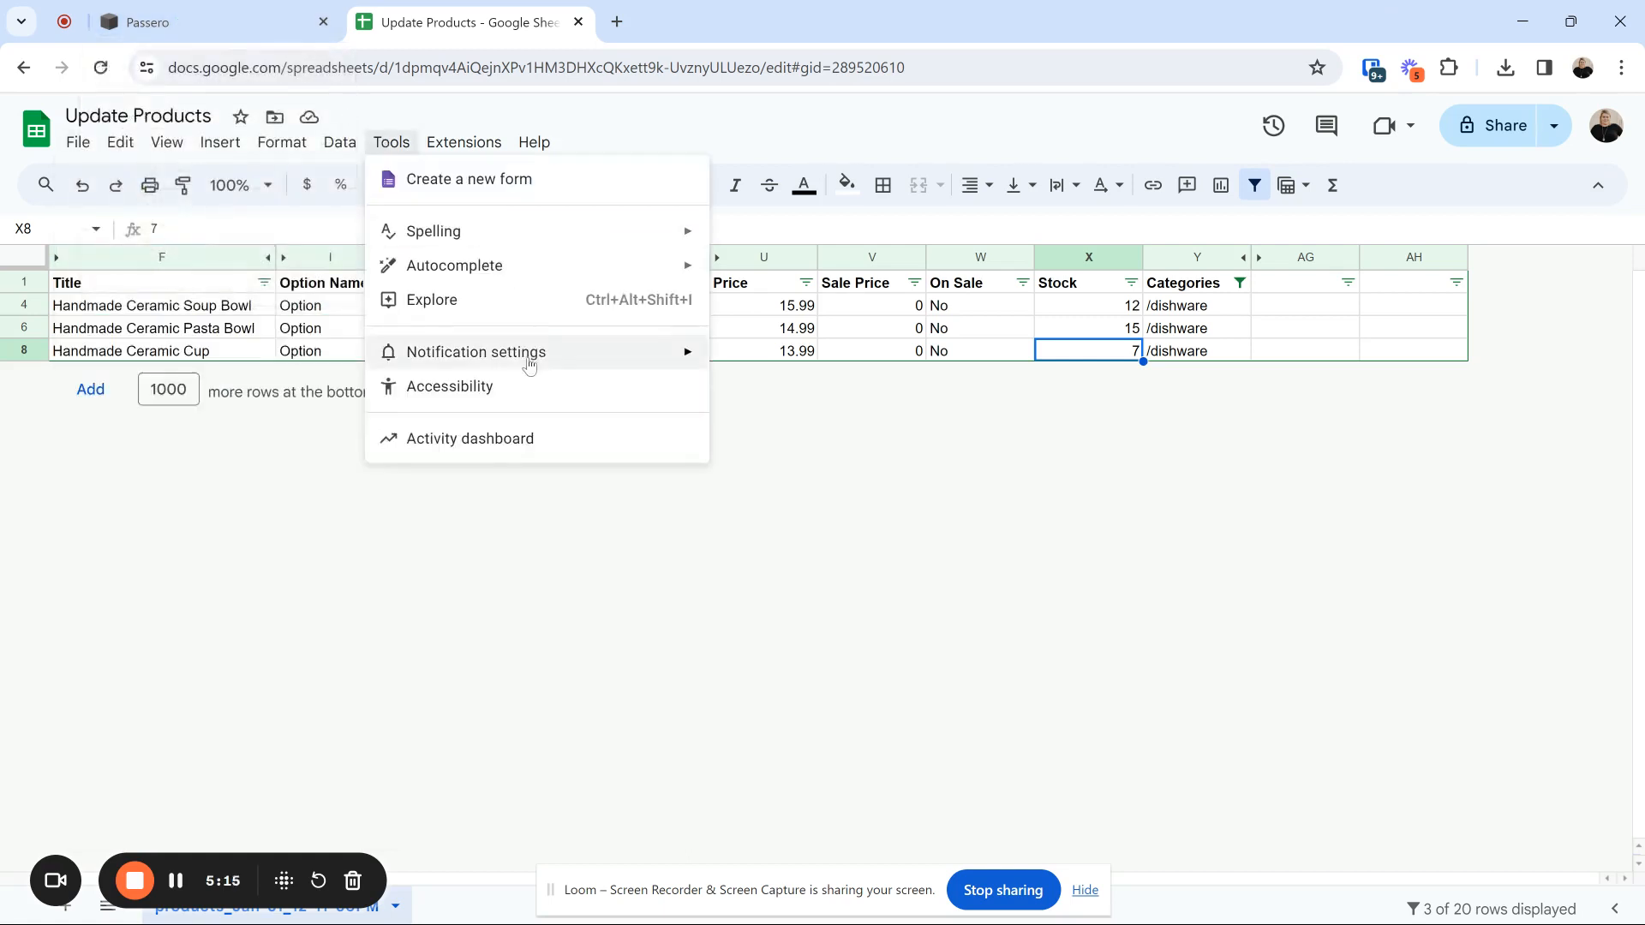
pyautogui.click(61, 310)
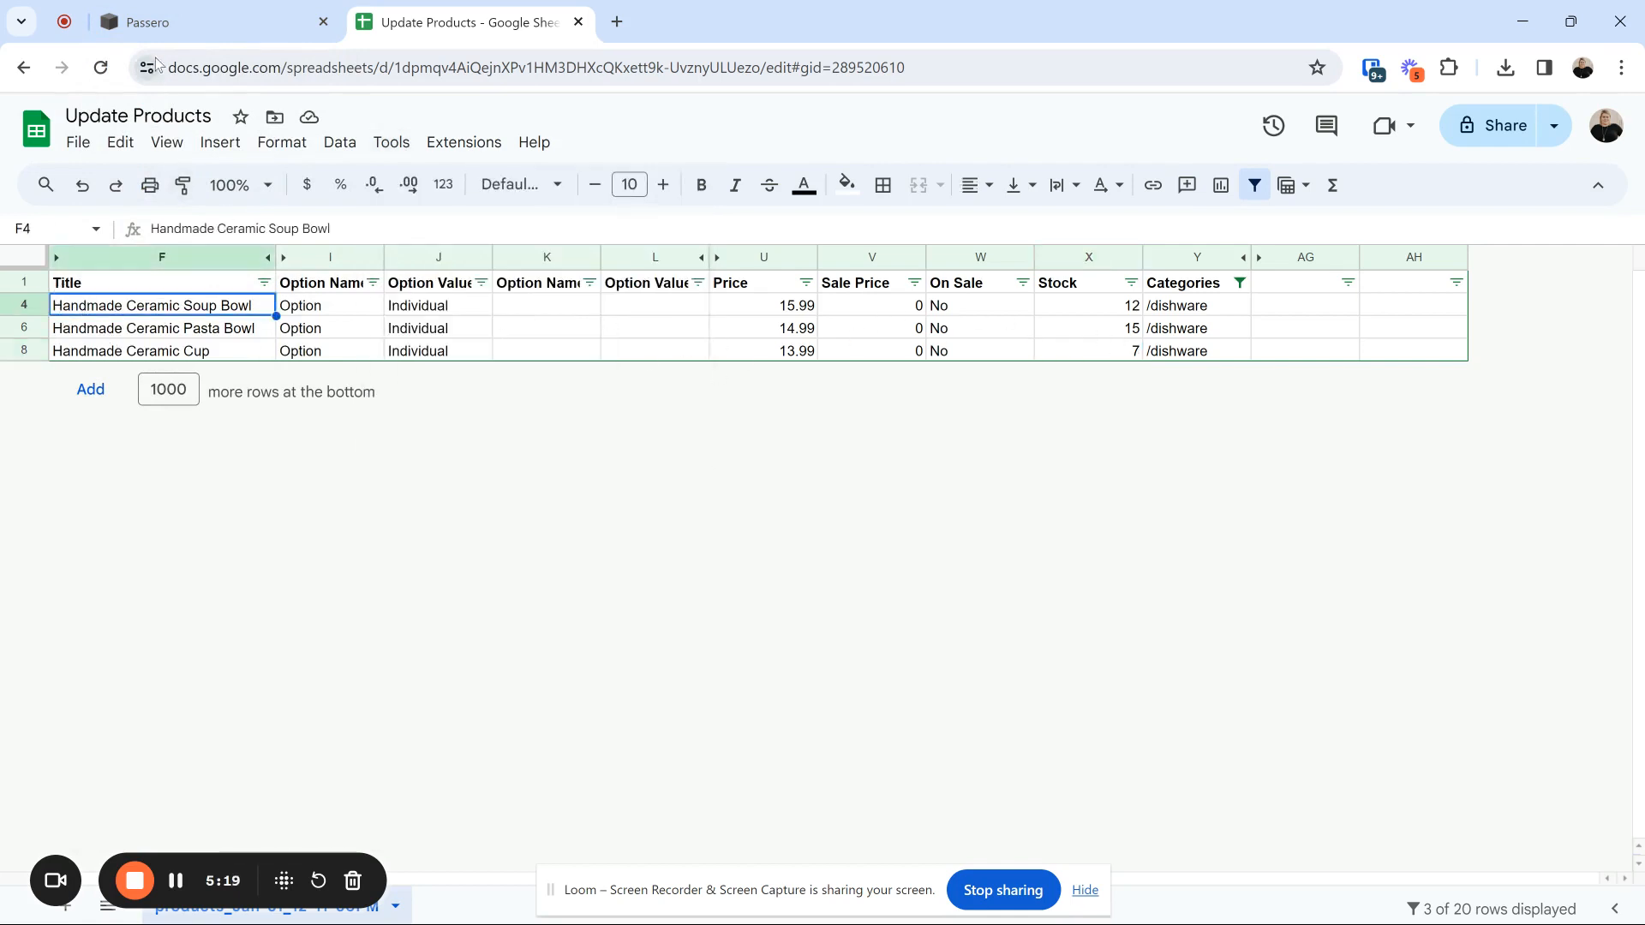
pyautogui.click(79, 143)
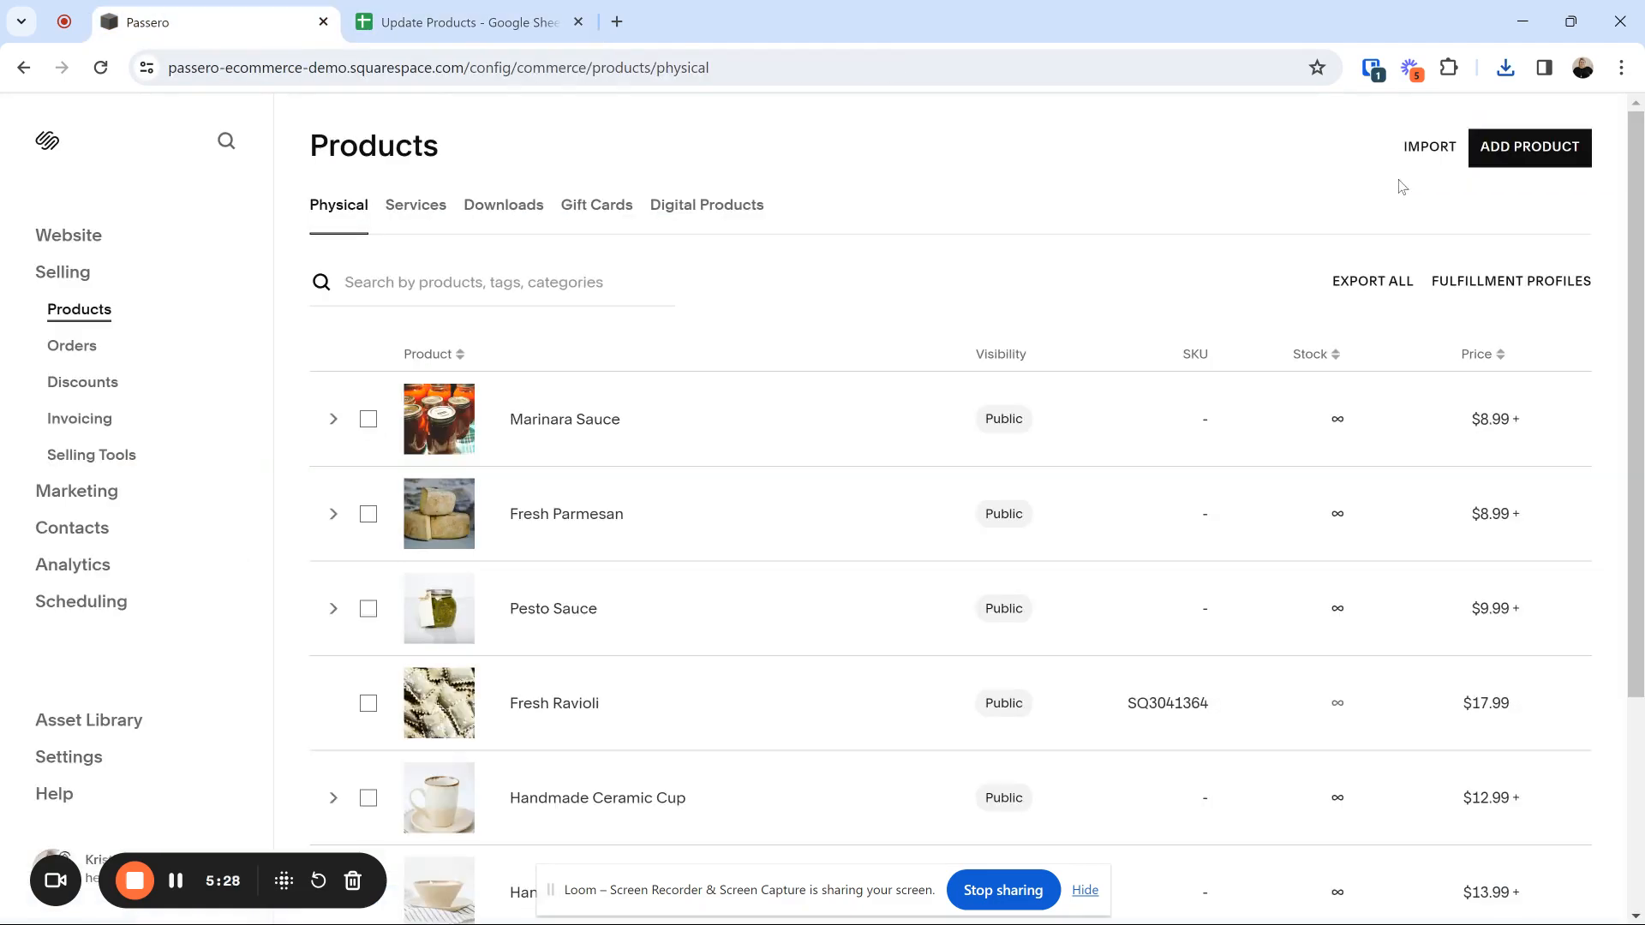
# - Import the Squarespace CSV "Update Products - products_Jan-31_12-11-50PM" with Update Product Quantities enabled, and close the import summary
pyautogui.click(1429, 147)
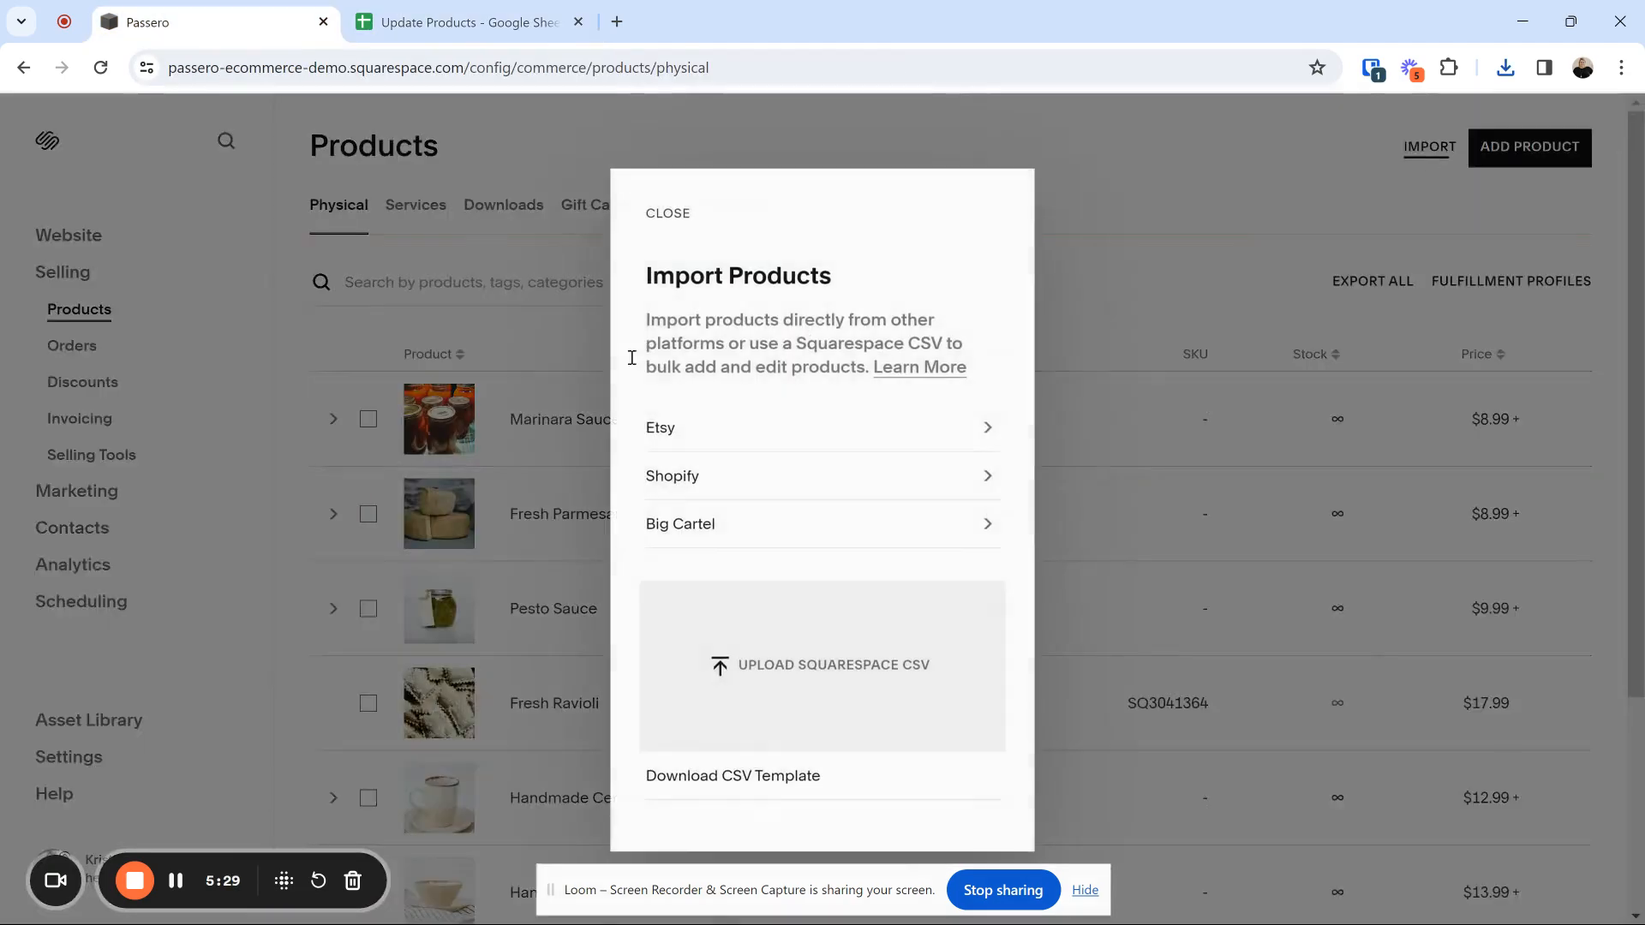
pyautogui.click(791, 684)
pyautogui.click(229, 221)
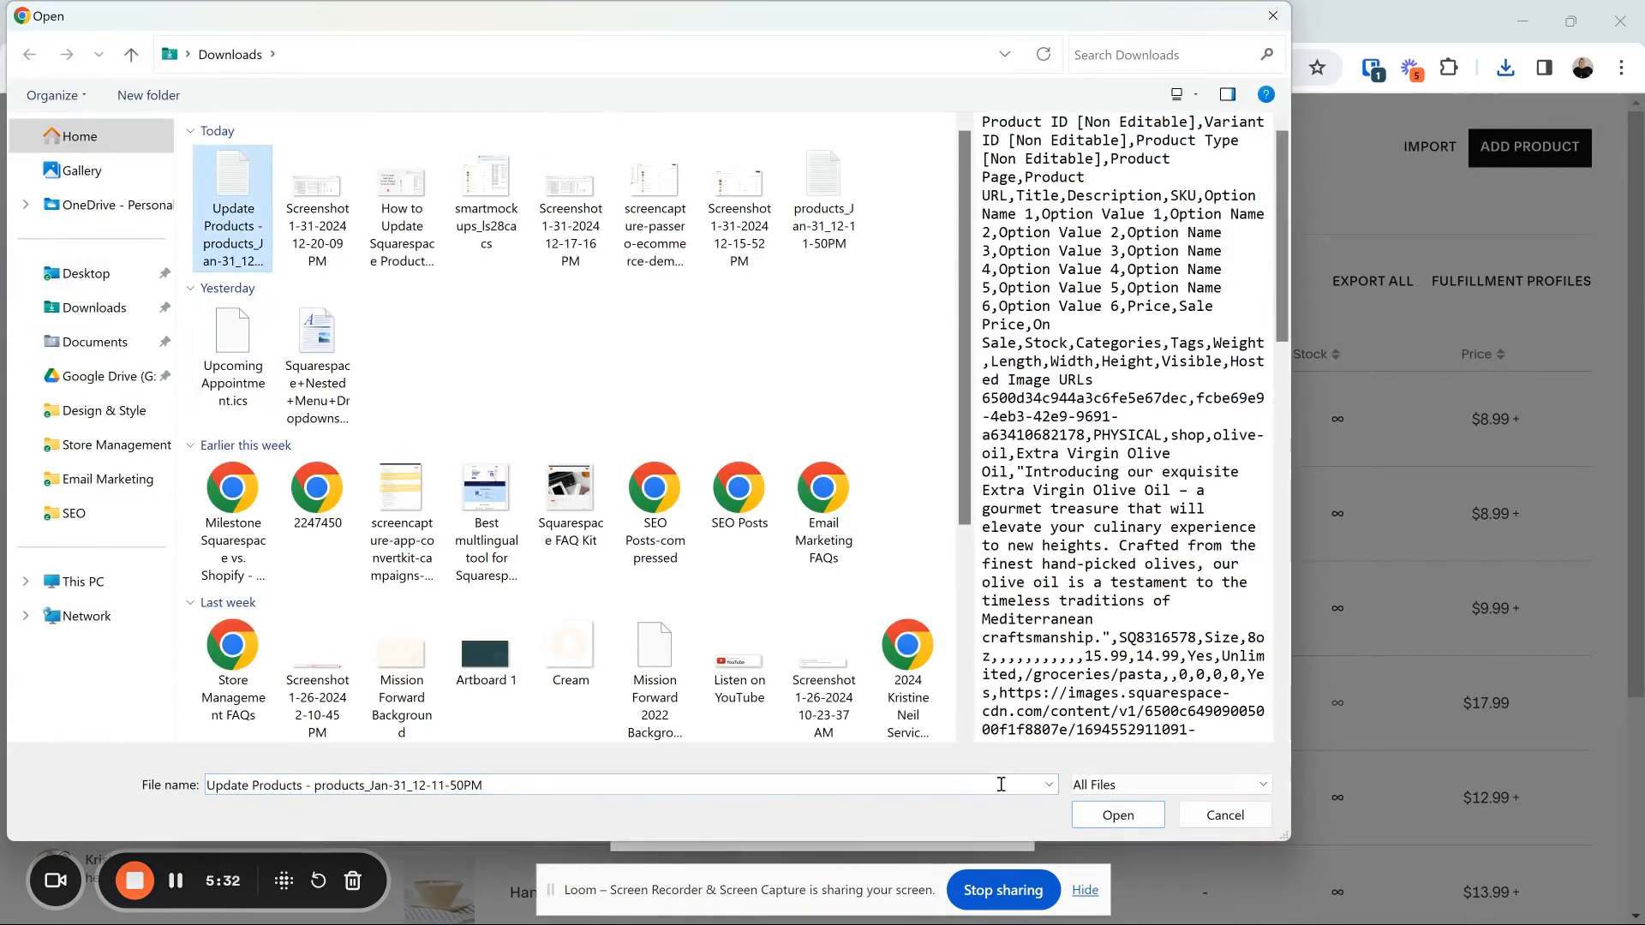
pyautogui.click(1118, 815)
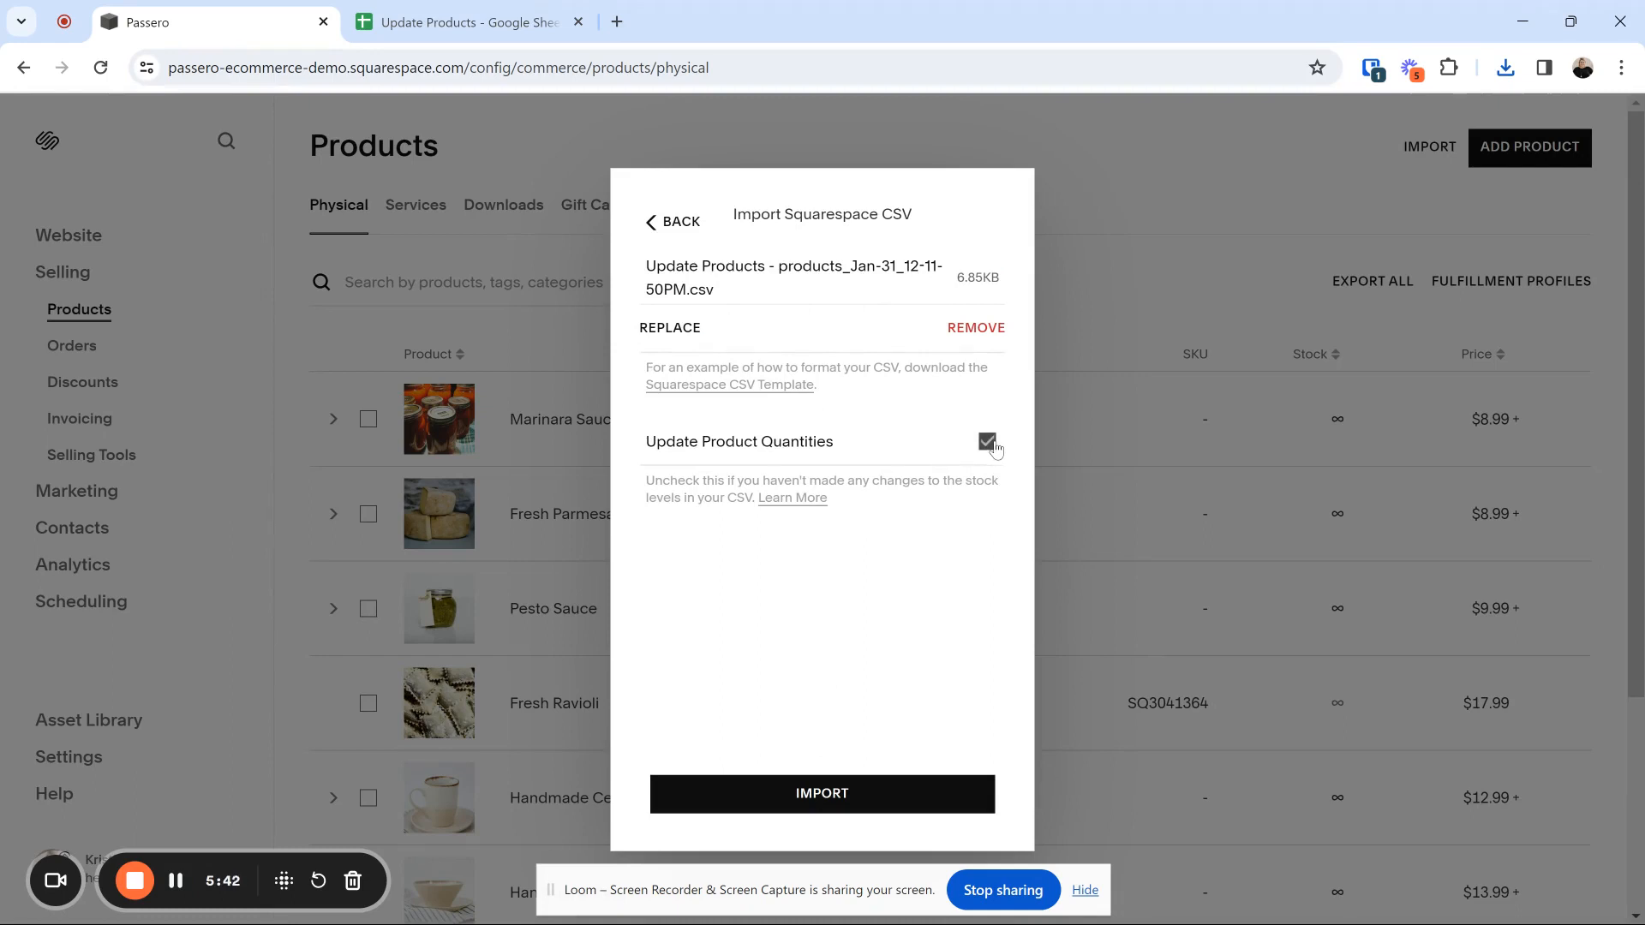
pyautogui.click(753, 792)
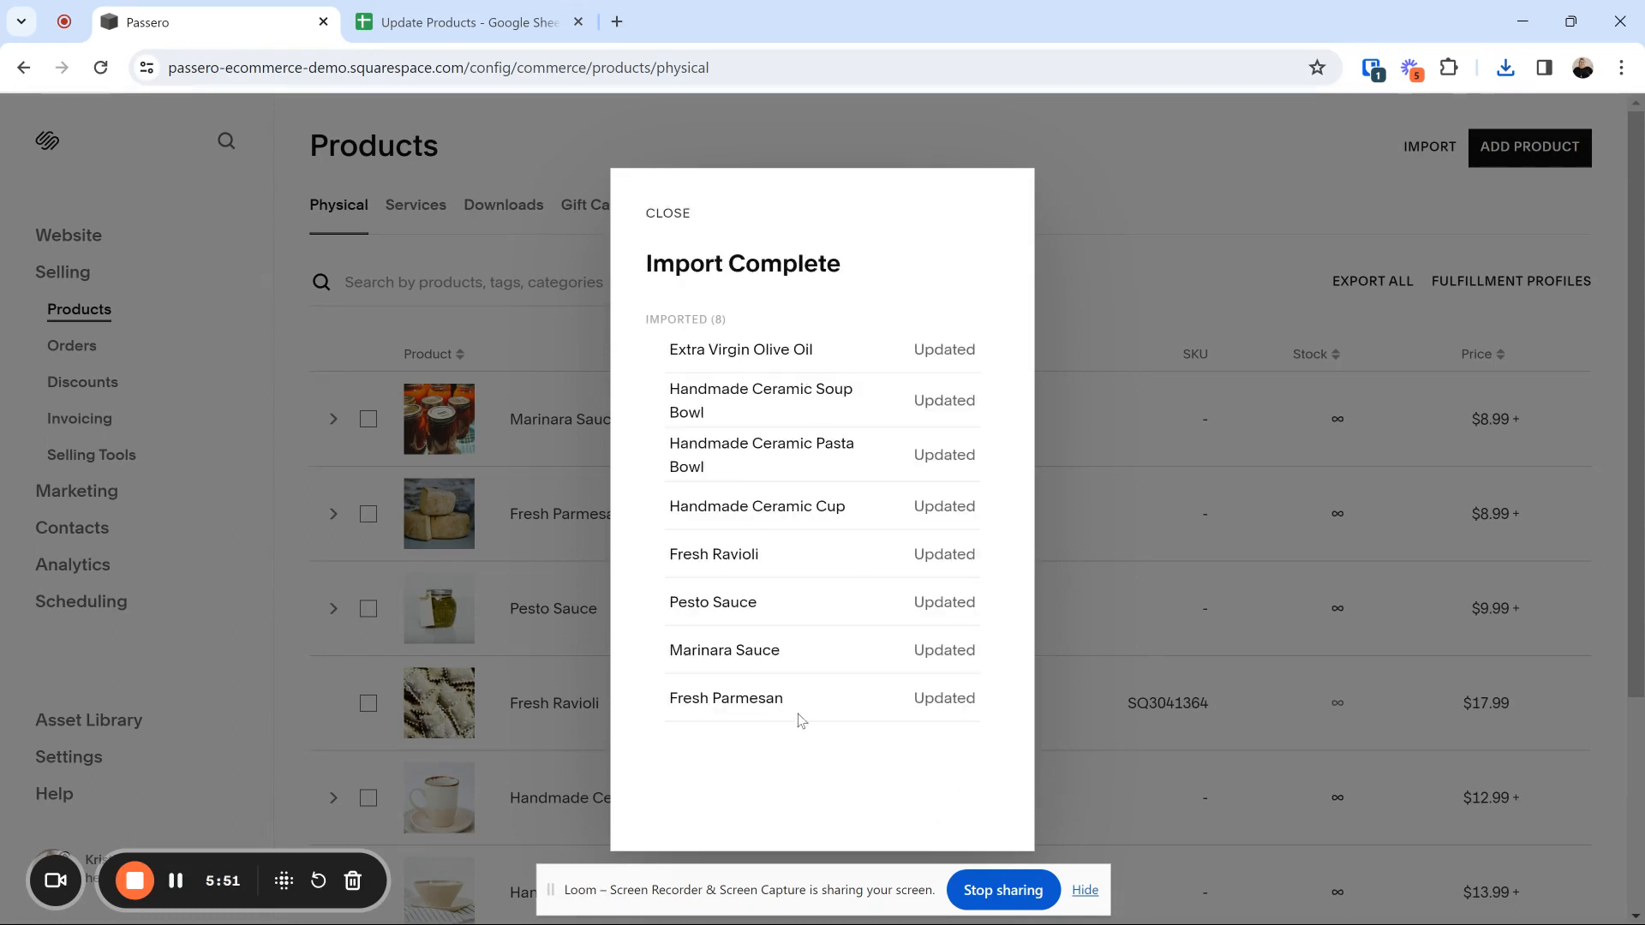
pyautogui.click(679, 217)
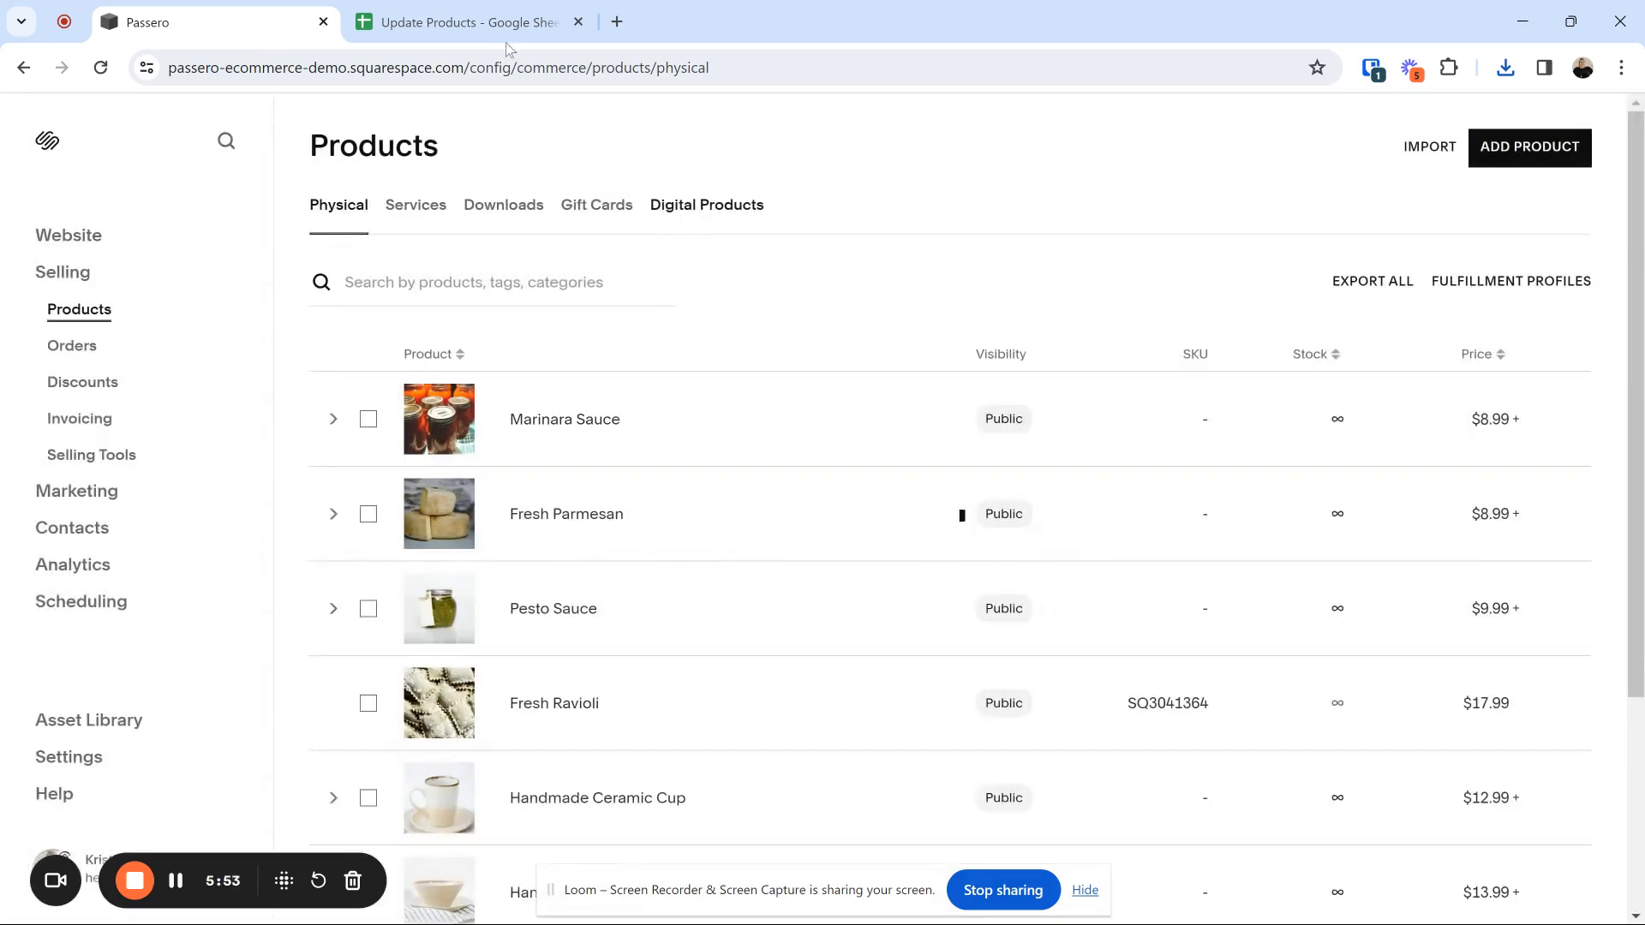
# - Compare the ceramic products' prices in the Squarespace product list with the Price column in the sheet
pyautogui.click(493, 24)
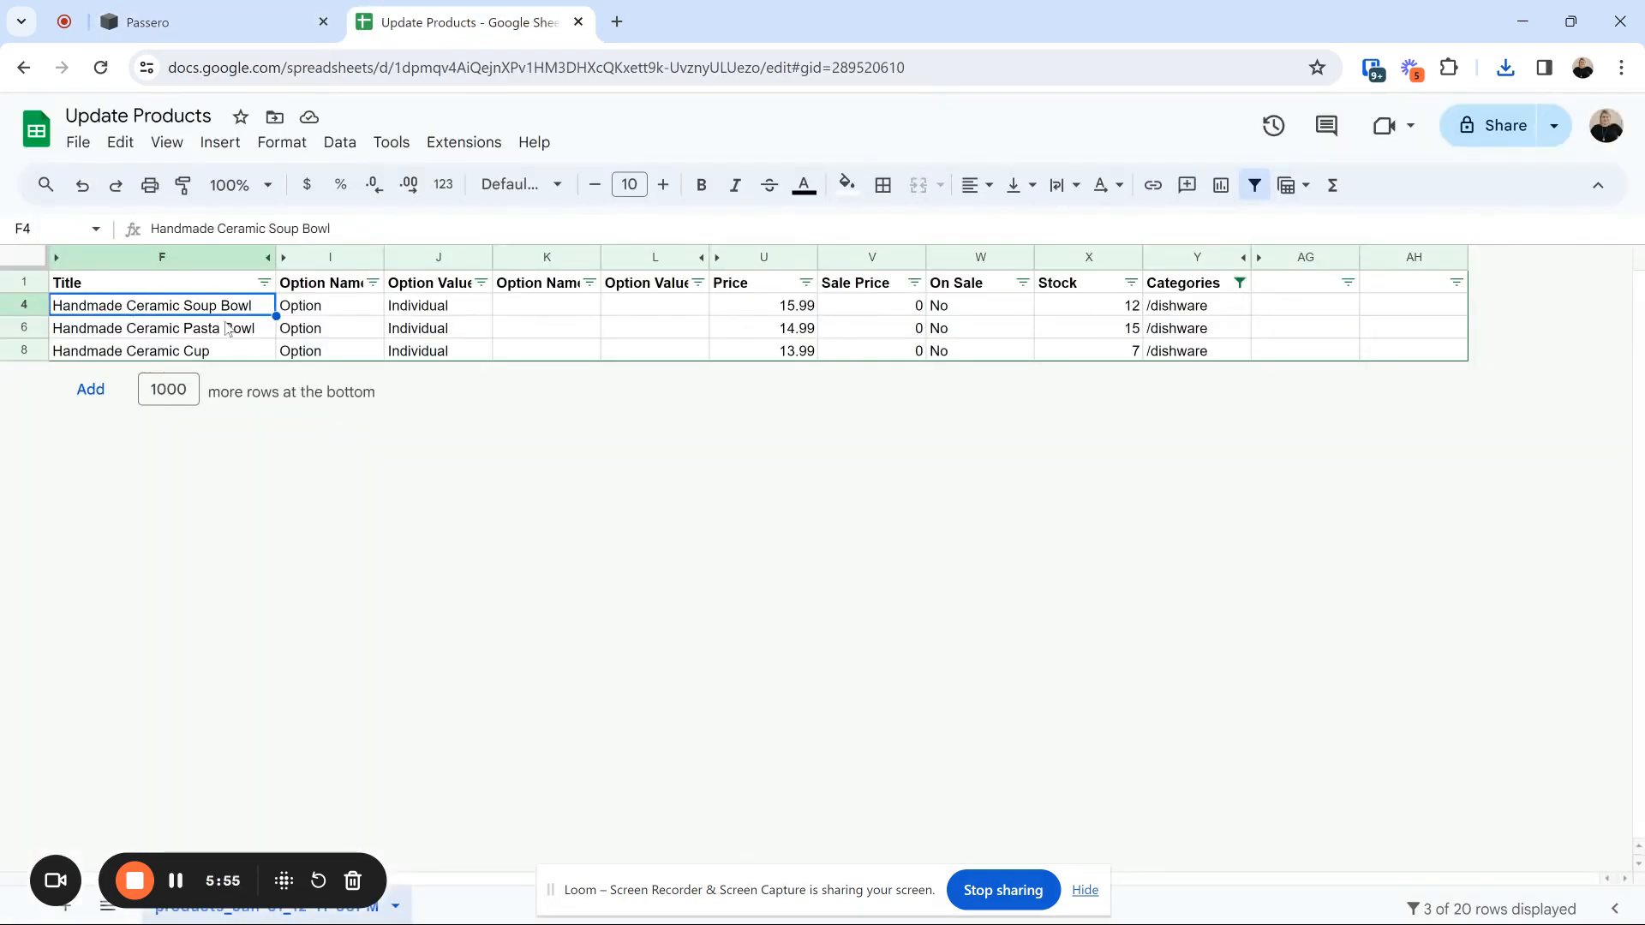
pyautogui.click(214, 24)
pyautogui.scroll(-3, 474, 528)
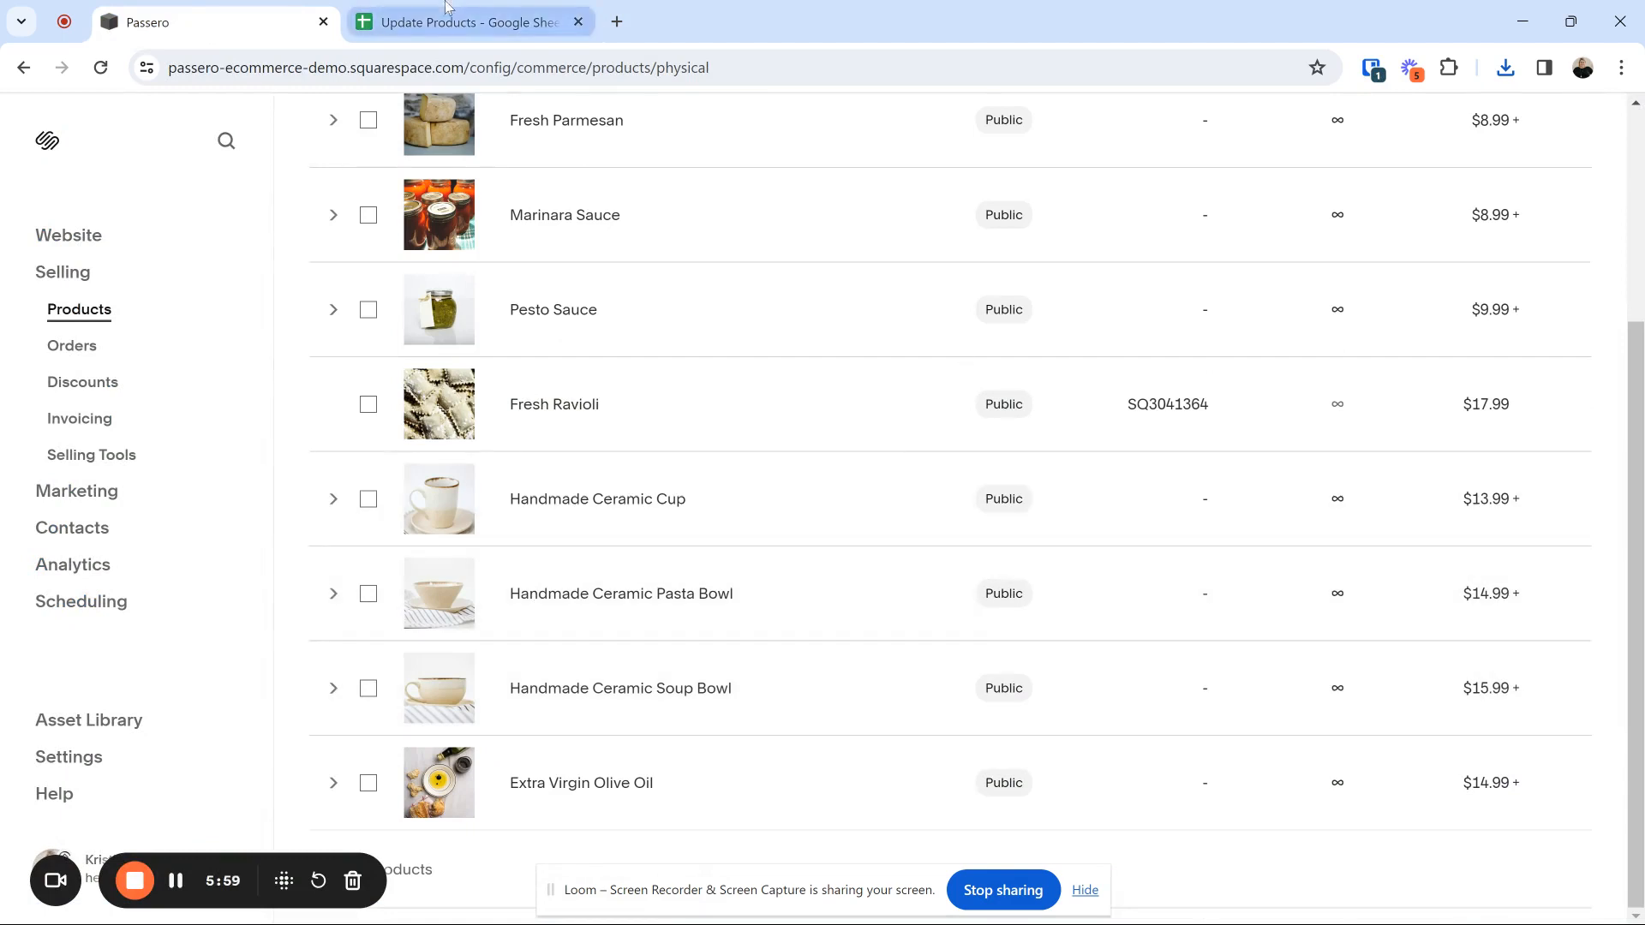
pyautogui.click(467, 24)
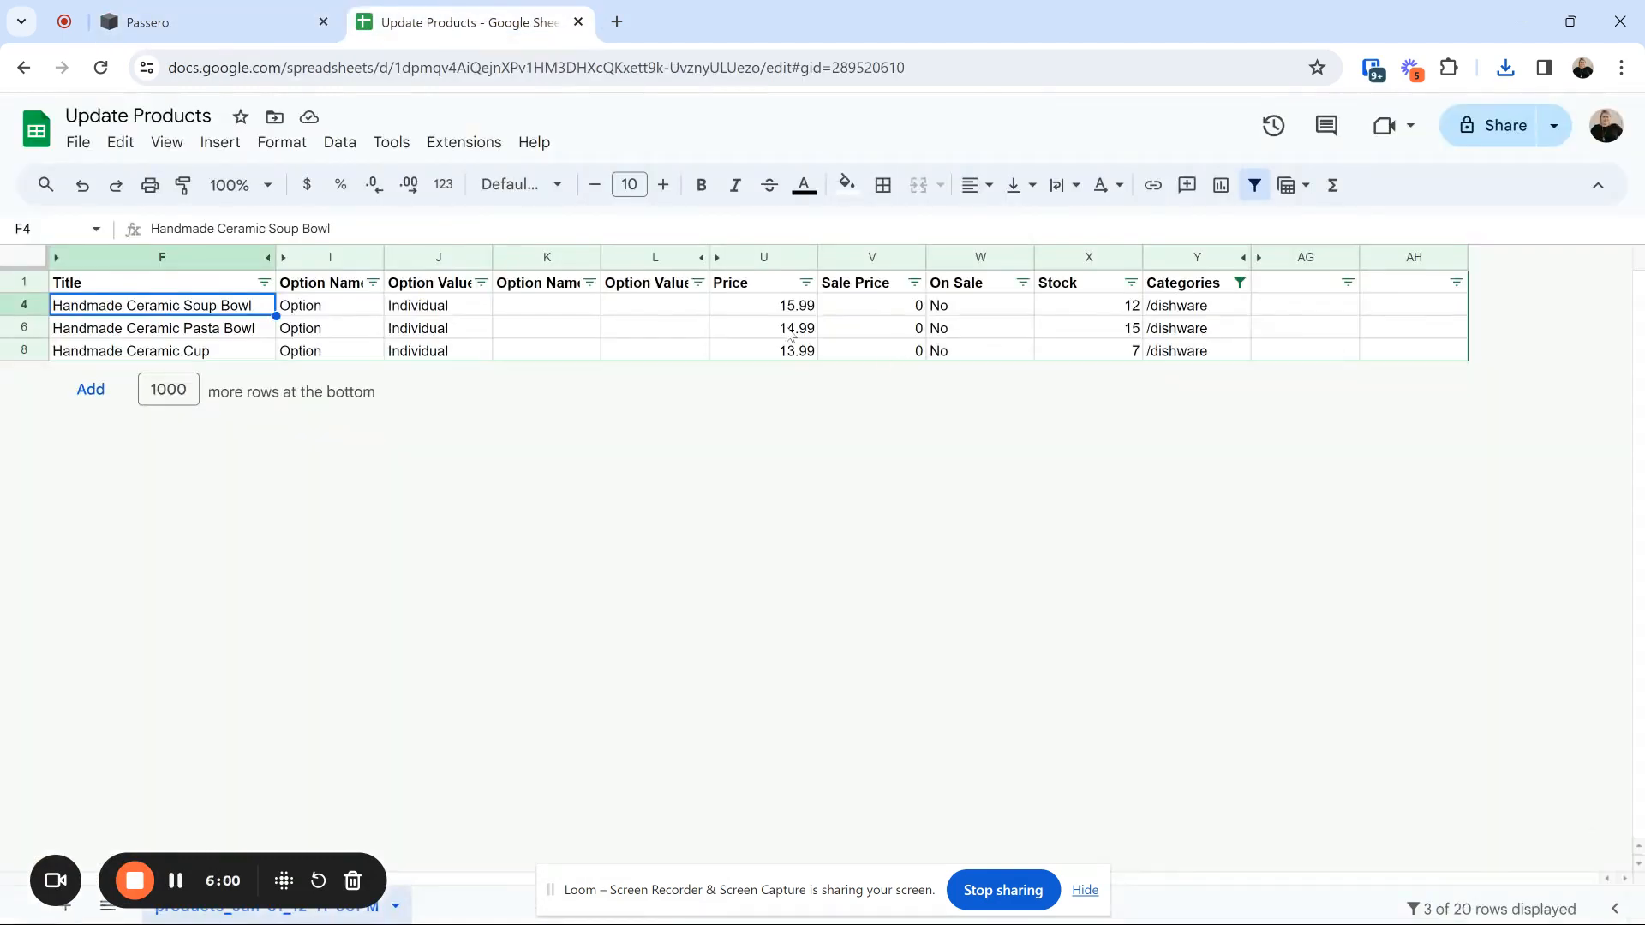
pyautogui.click(744, 306)
pyautogui.click(756, 330)
pyautogui.click(214, 23)
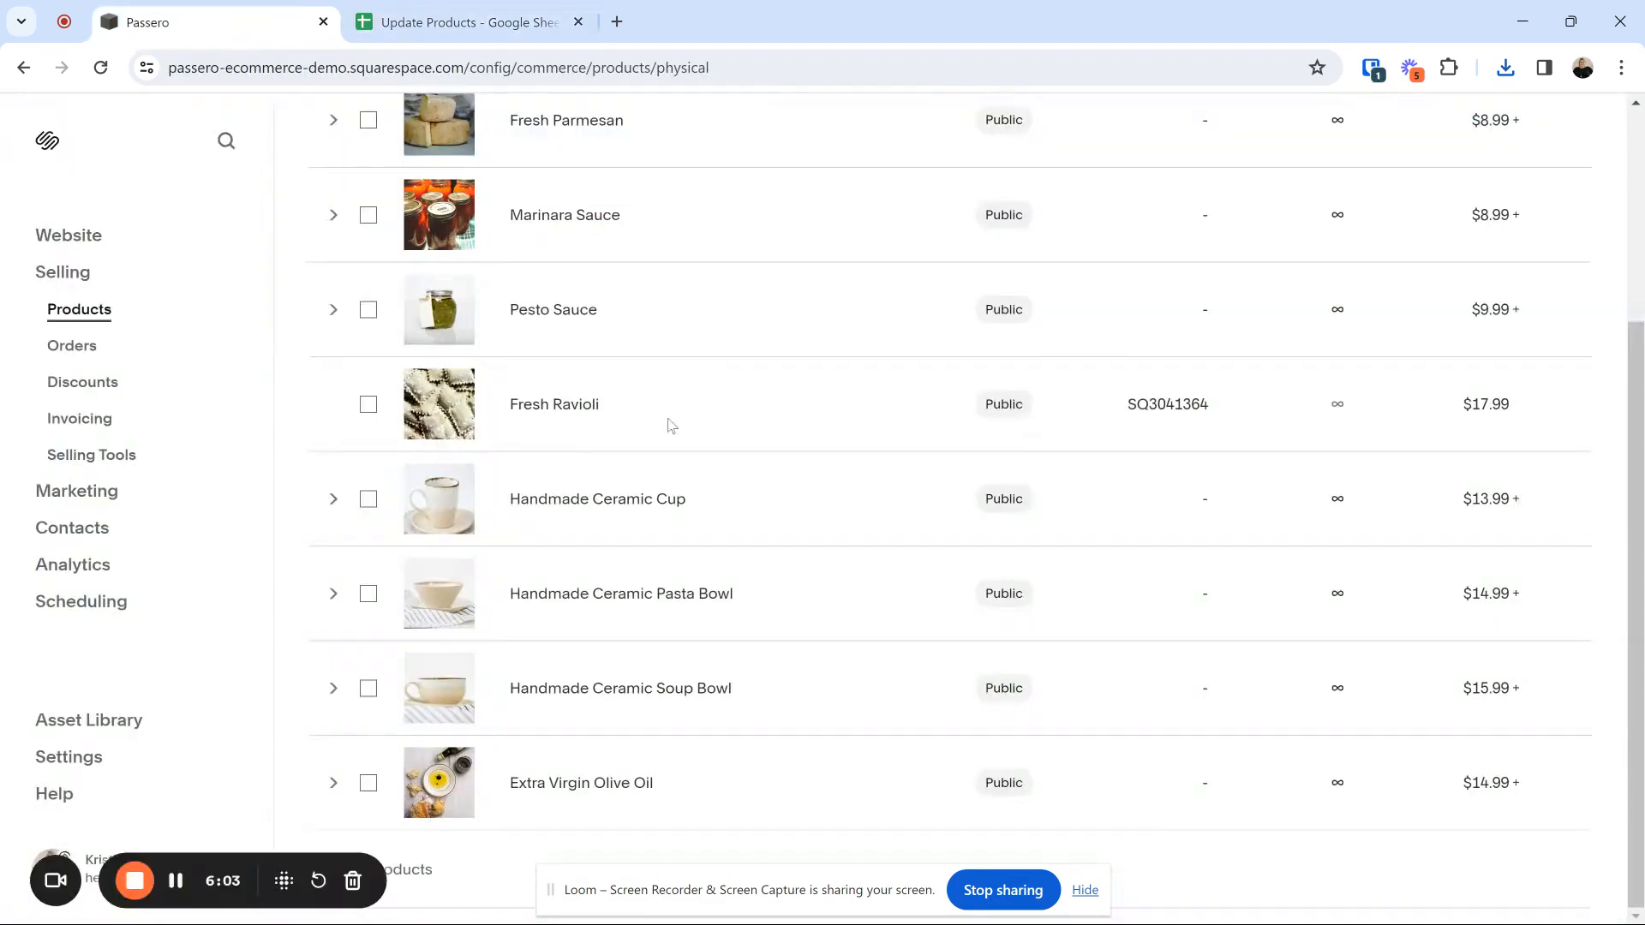
# - Expand the ceramic soup bowl and pasta bowl variants in the product list and compare their stock with the sheet's Stock column
pyautogui.click(334, 690)
pyautogui.scroll(-2, 342, 685)
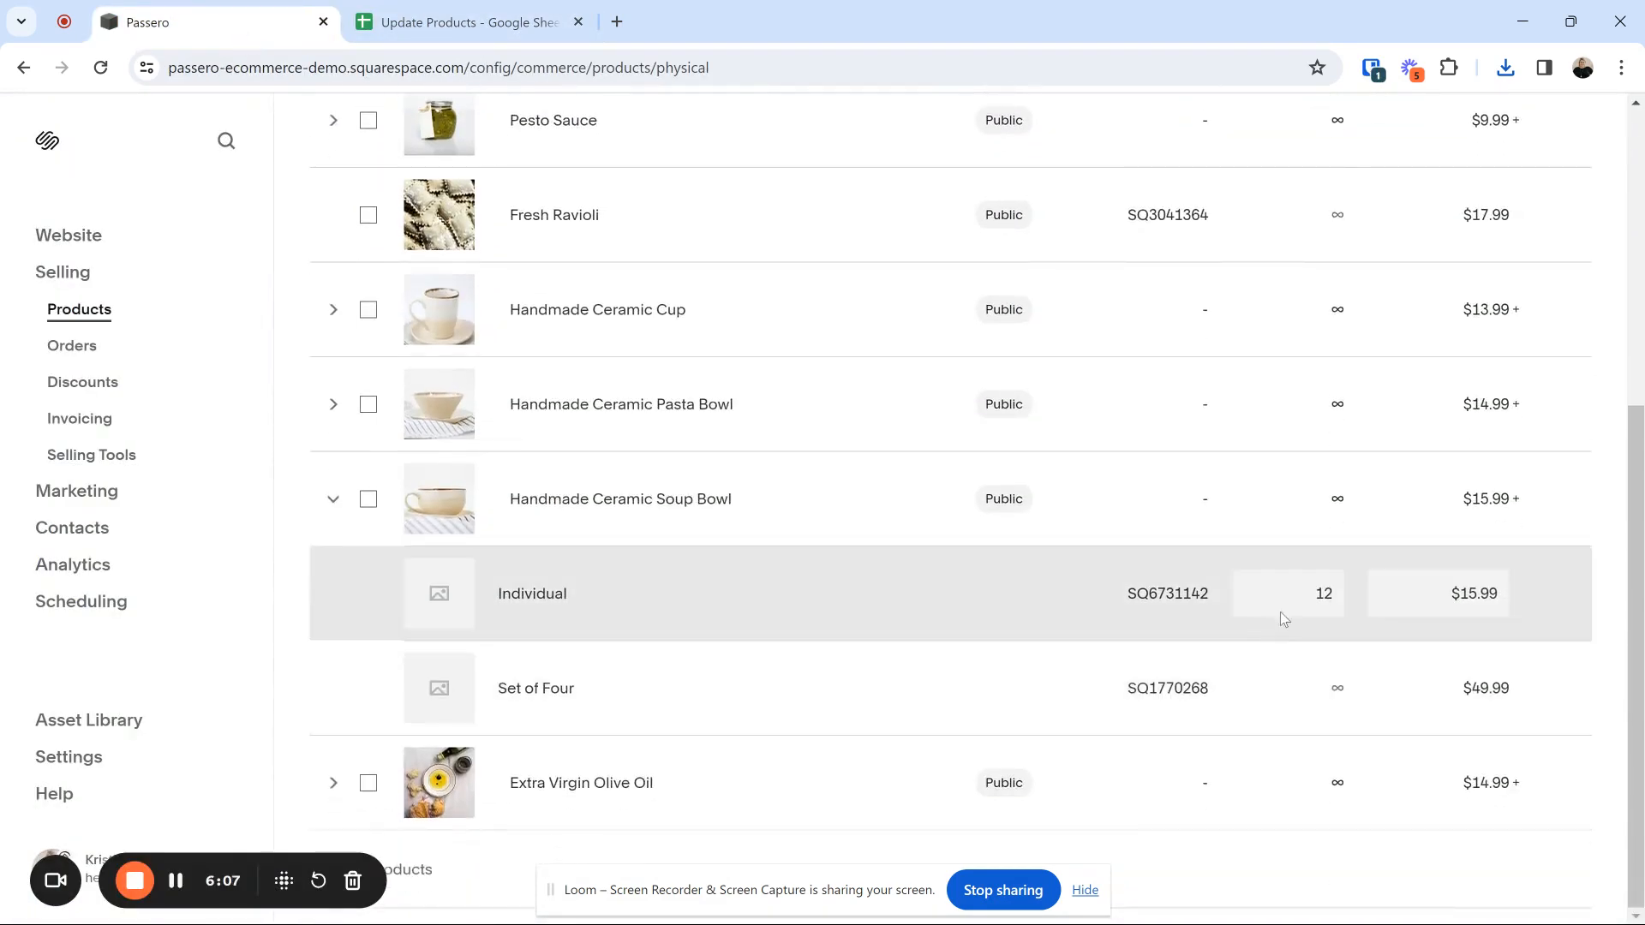
pyautogui.click(334, 406)
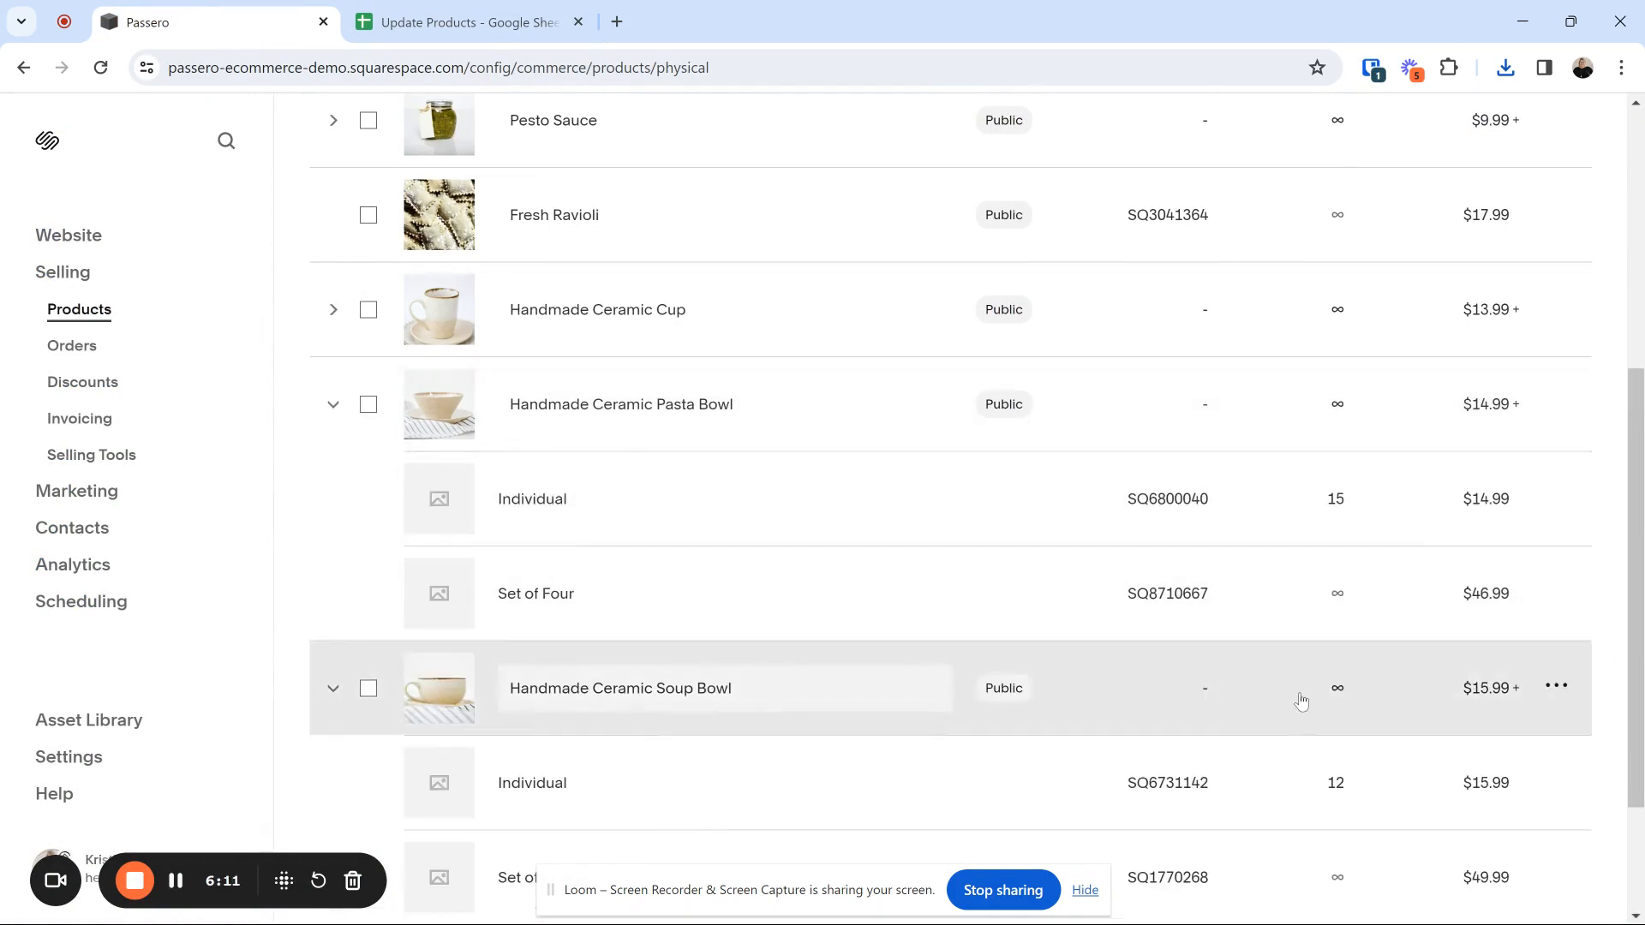
pyautogui.click(460, 23)
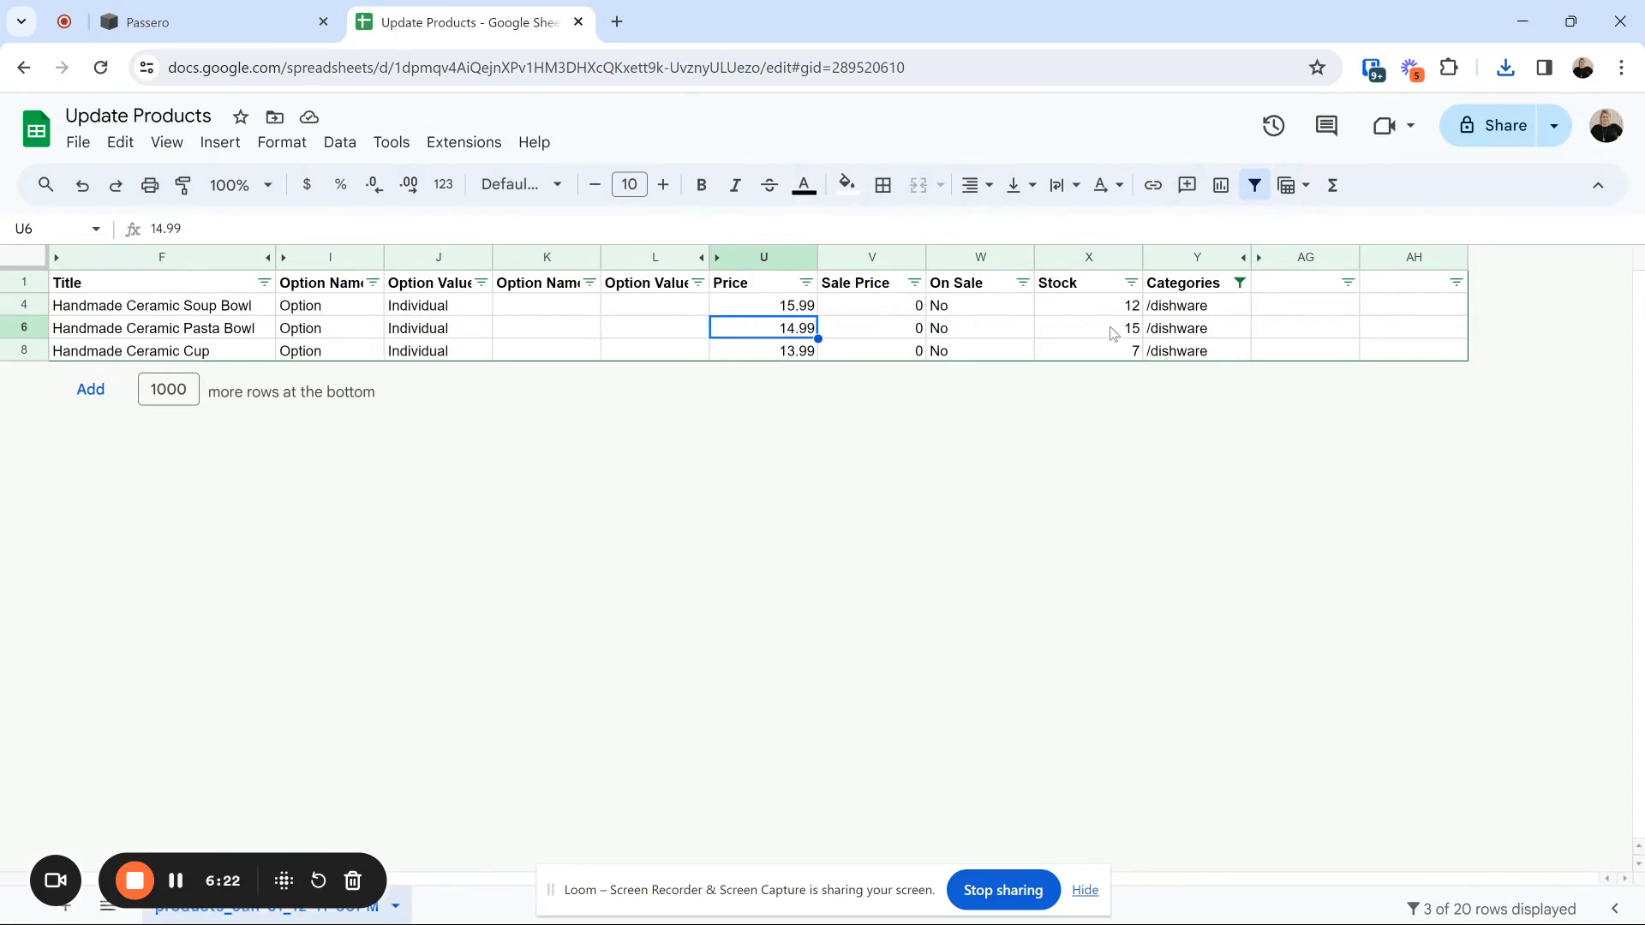
pyautogui.click(175, 22)
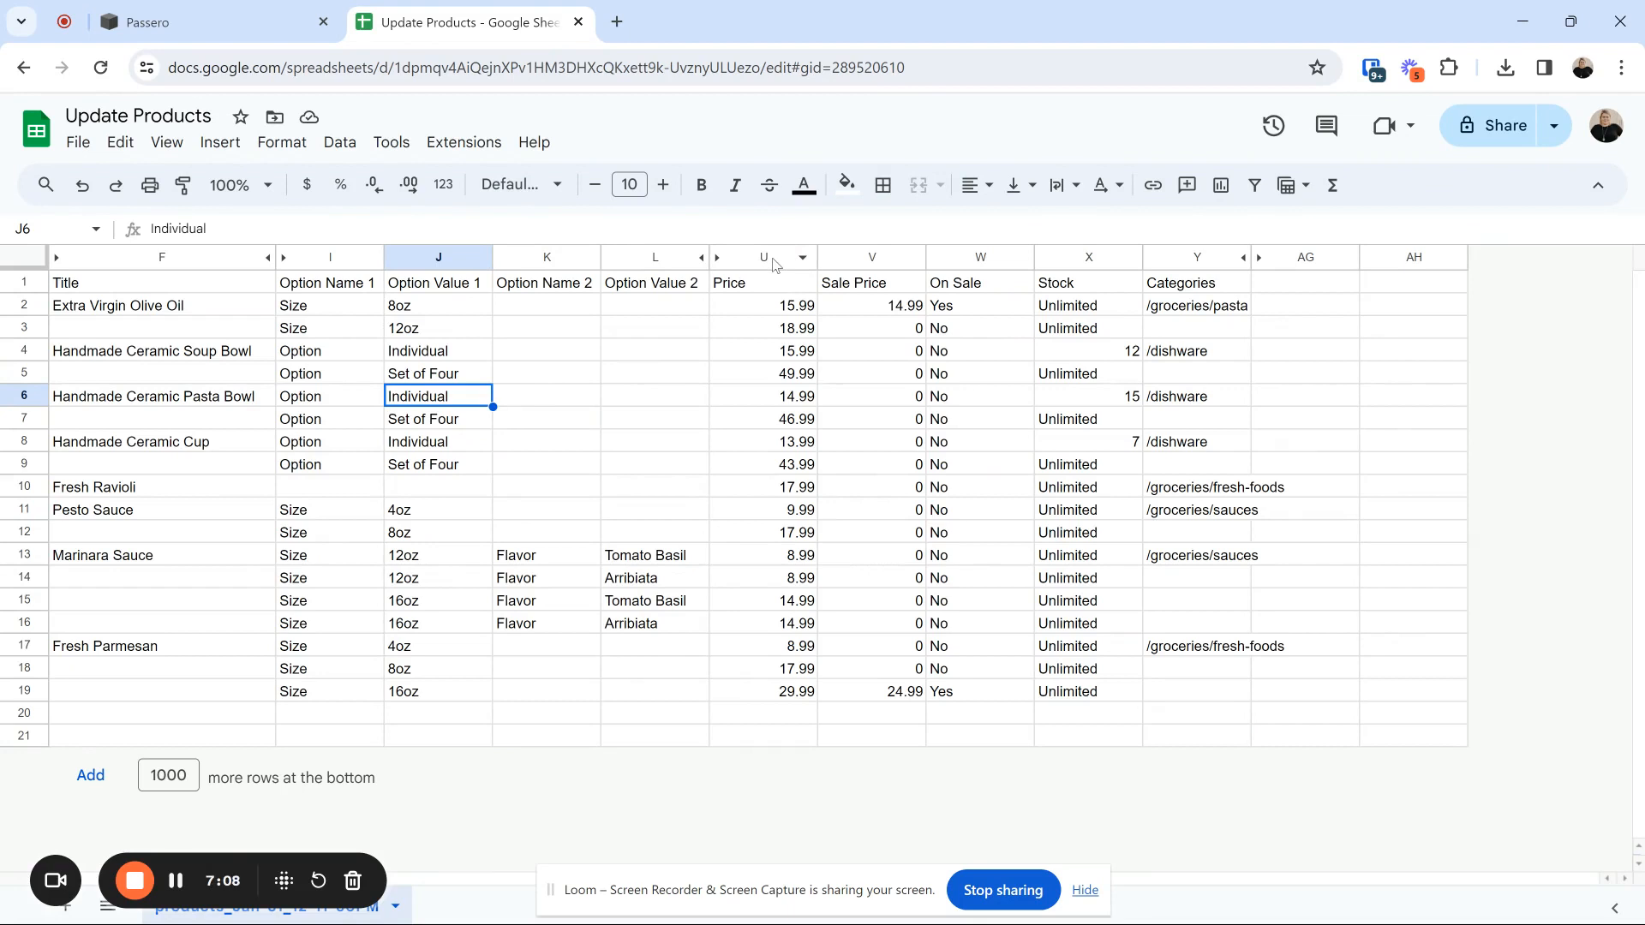
# - Insert one blank column directly after the Price column in the sheet
pyautogui.click(773, 258)
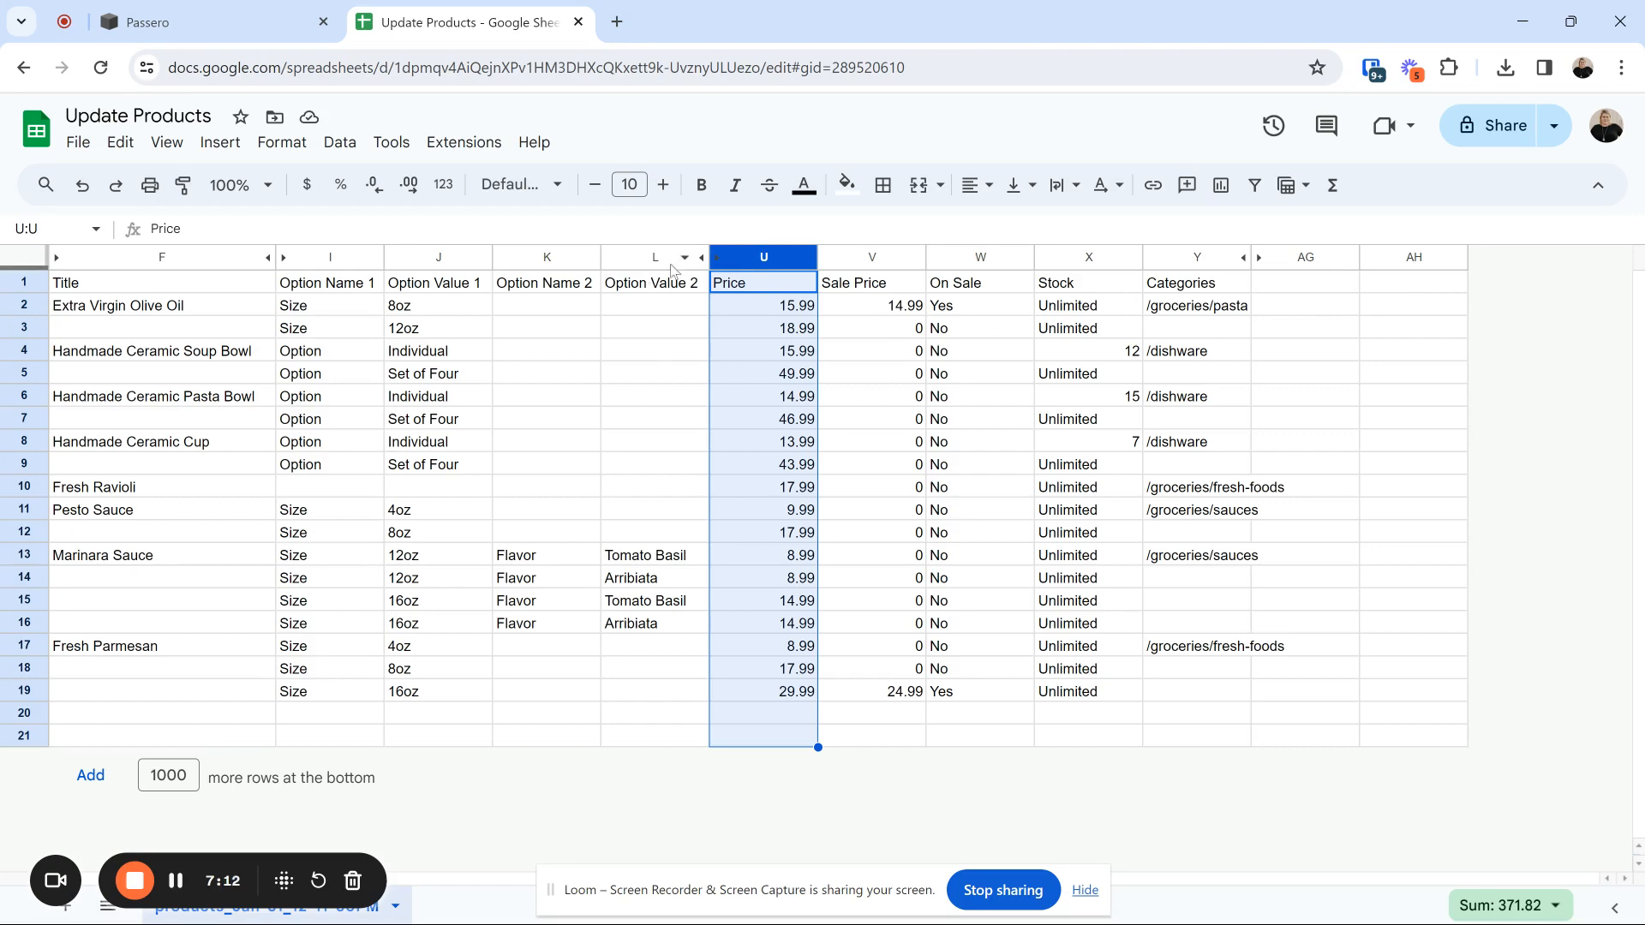
pyautogui.rightClick(769, 258)
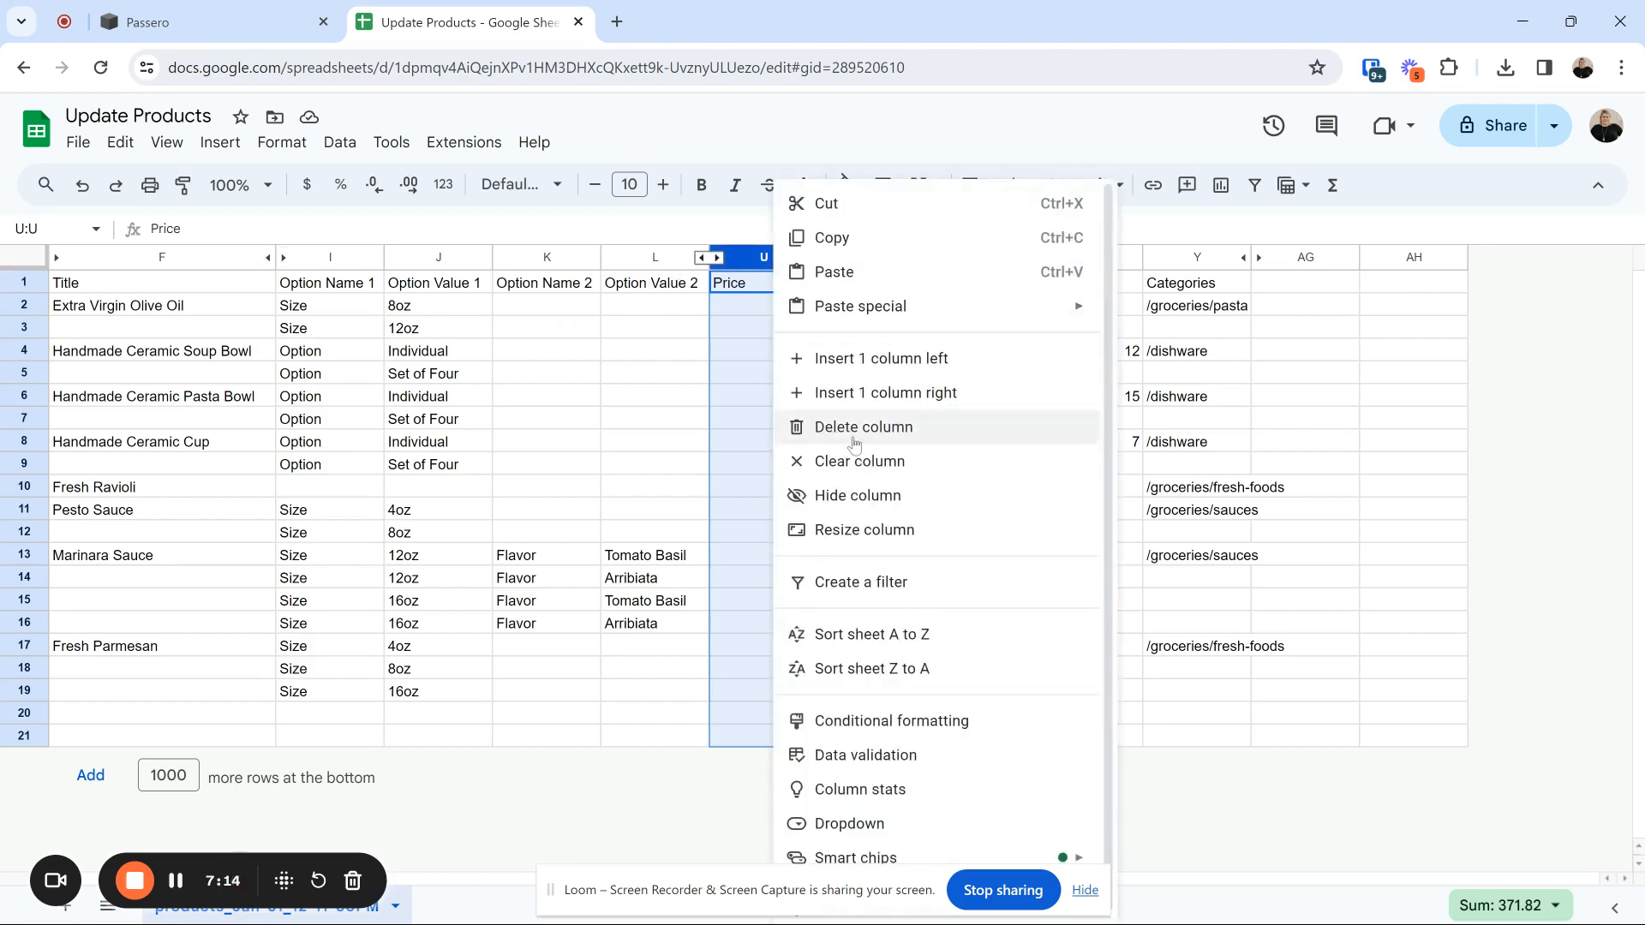
pyautogui.click(882, 393)
pyautogui.click(835, 373)
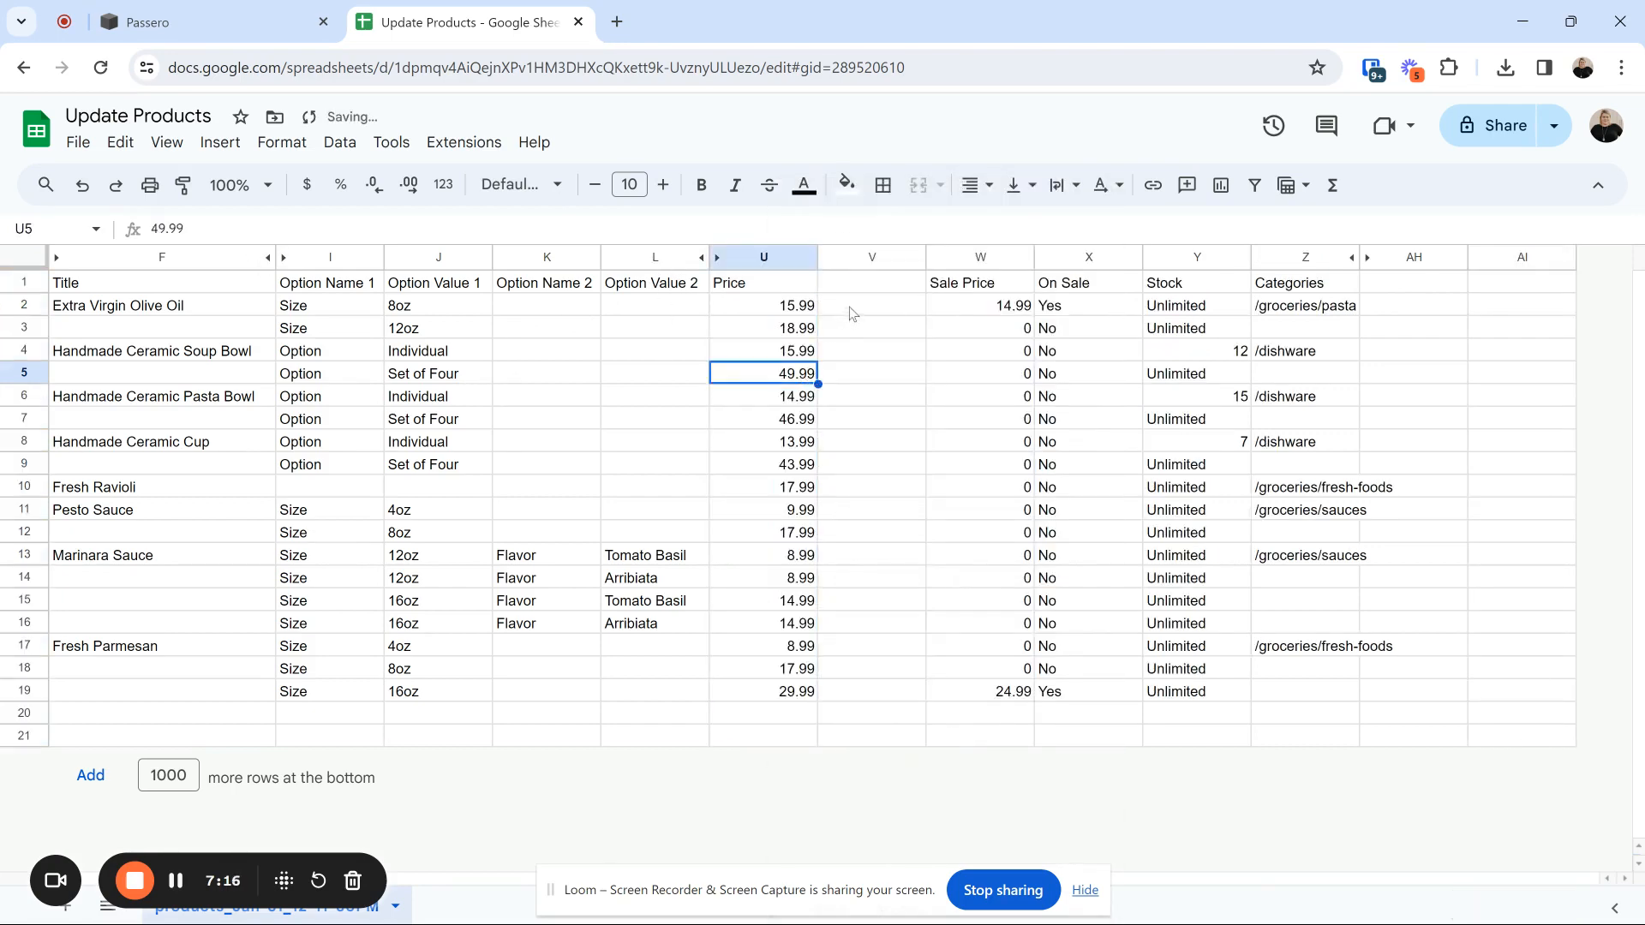
# - Enter =U2+(10%*U2) in V2 to raise the price by 10% and accept the suggested autofill through row 19
pyautogui.click(857, 310)
pyautogui.write('=')
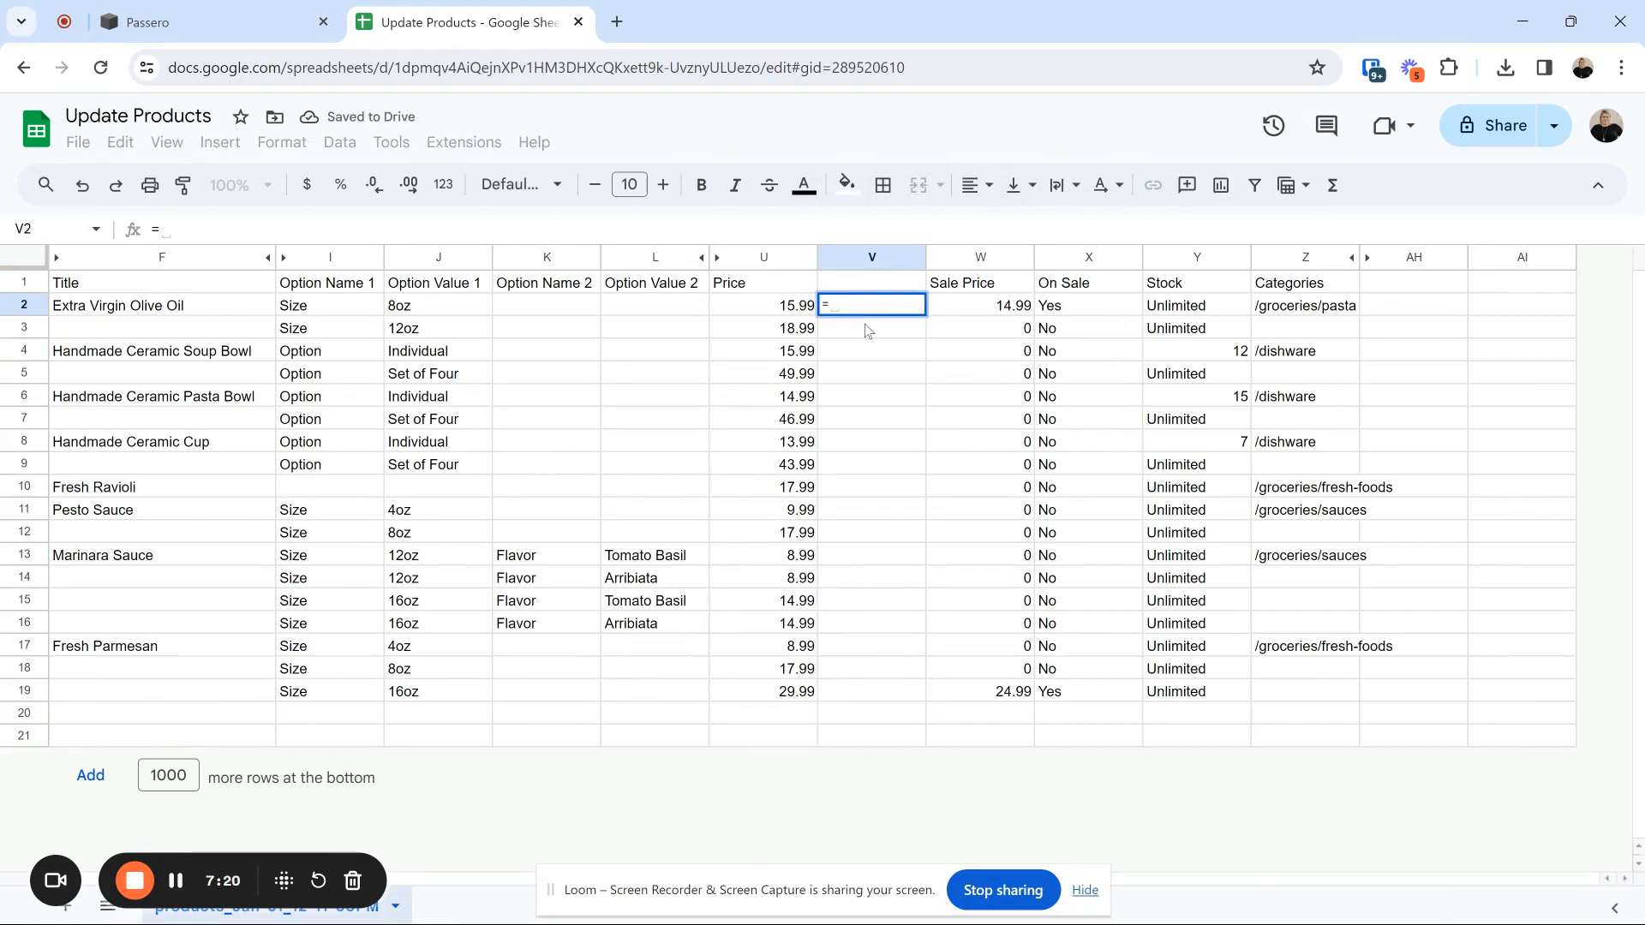
pyautogui.press('Left')
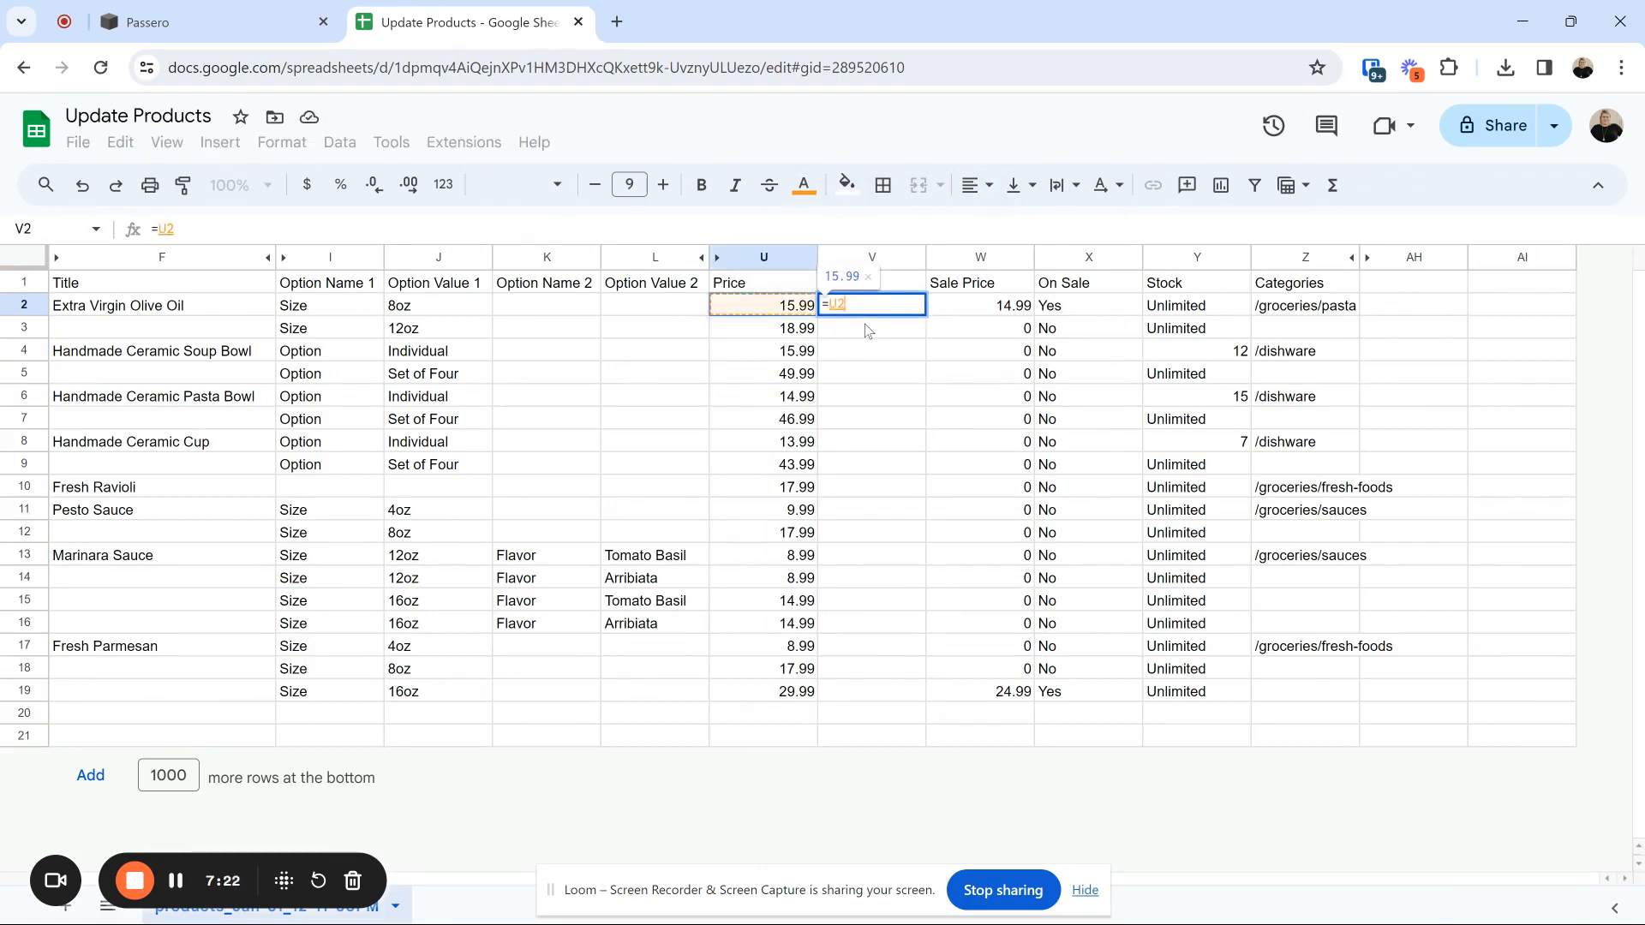
pyautogui.write('+(1')
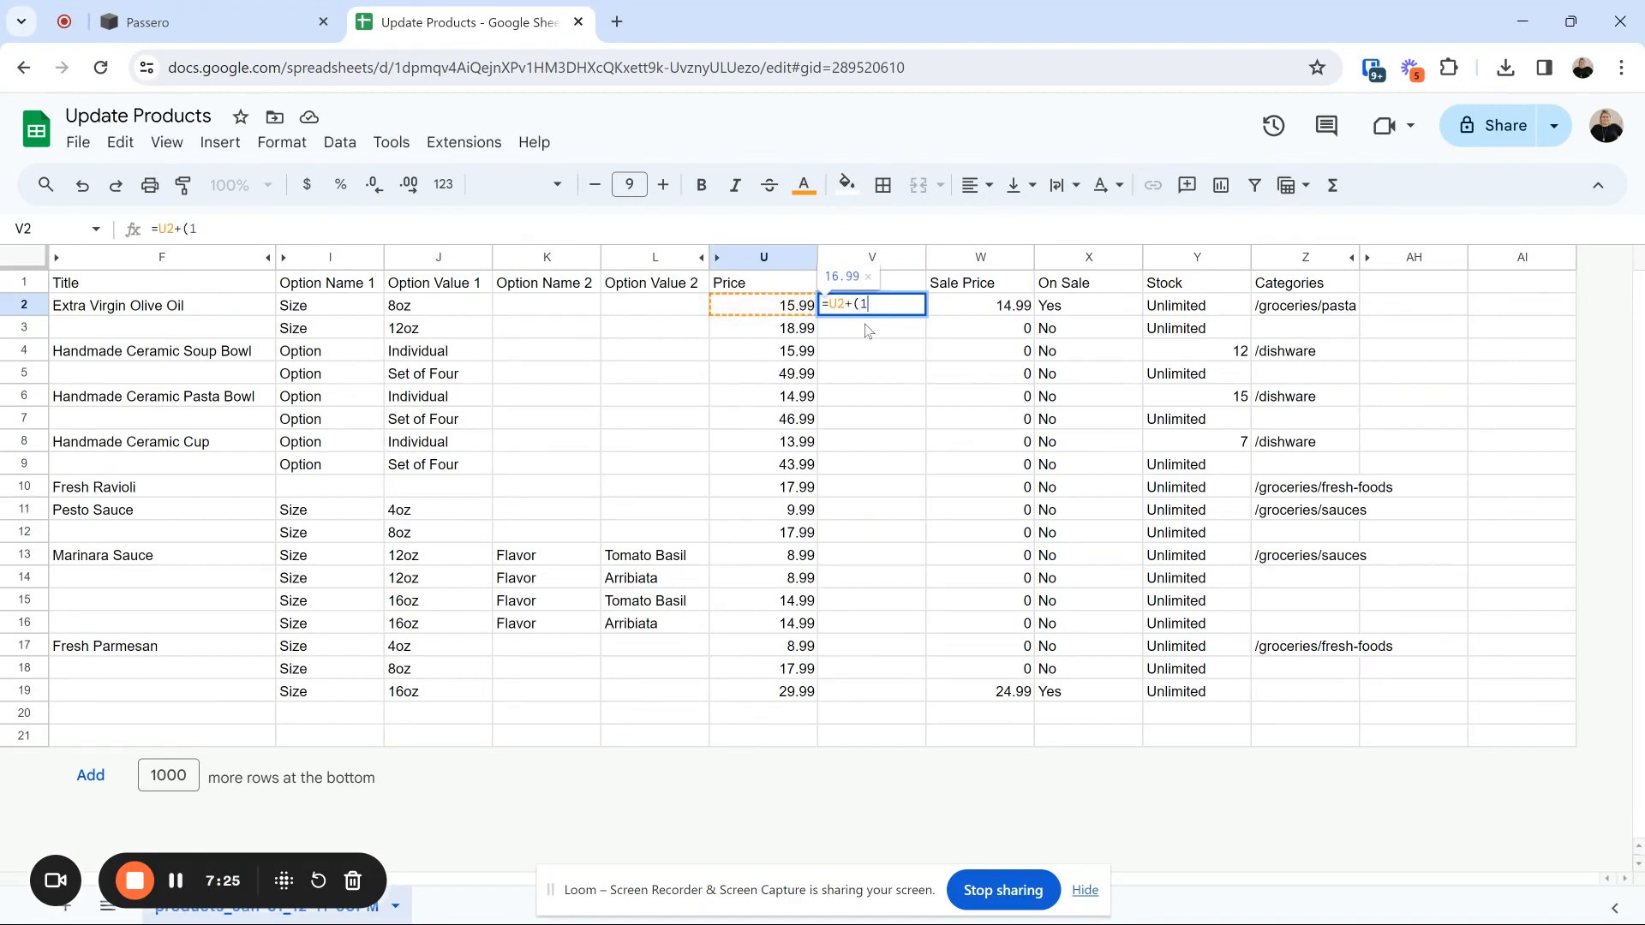
pyautogui.write('0')
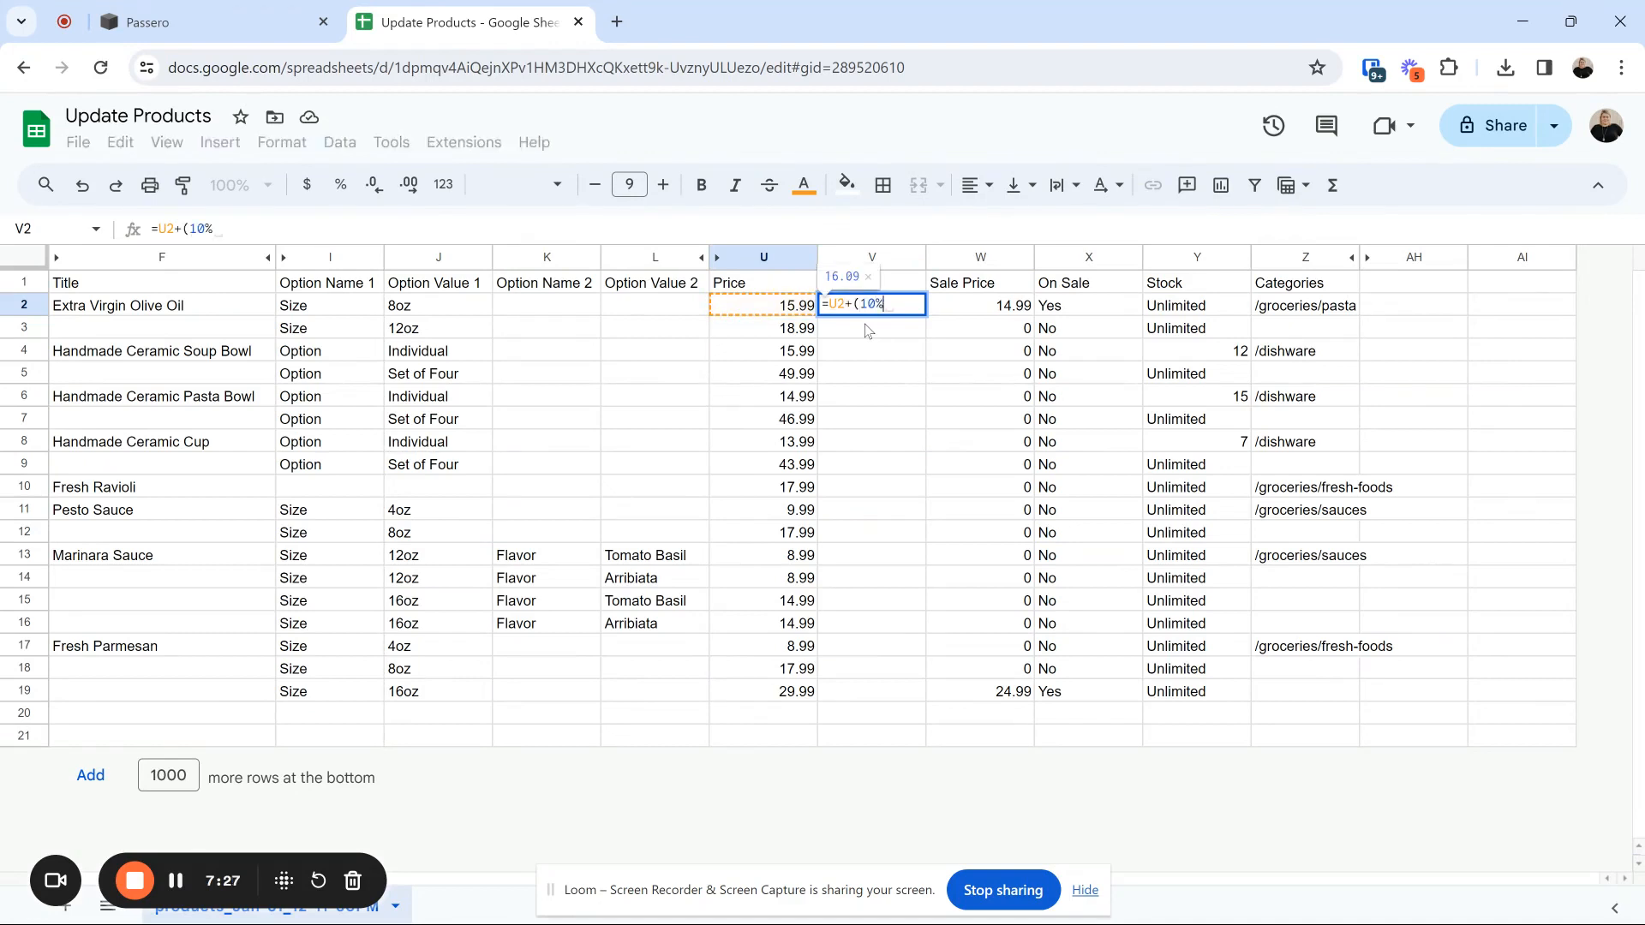
pyautogui.write('%*')
pyautogui.press('Left')
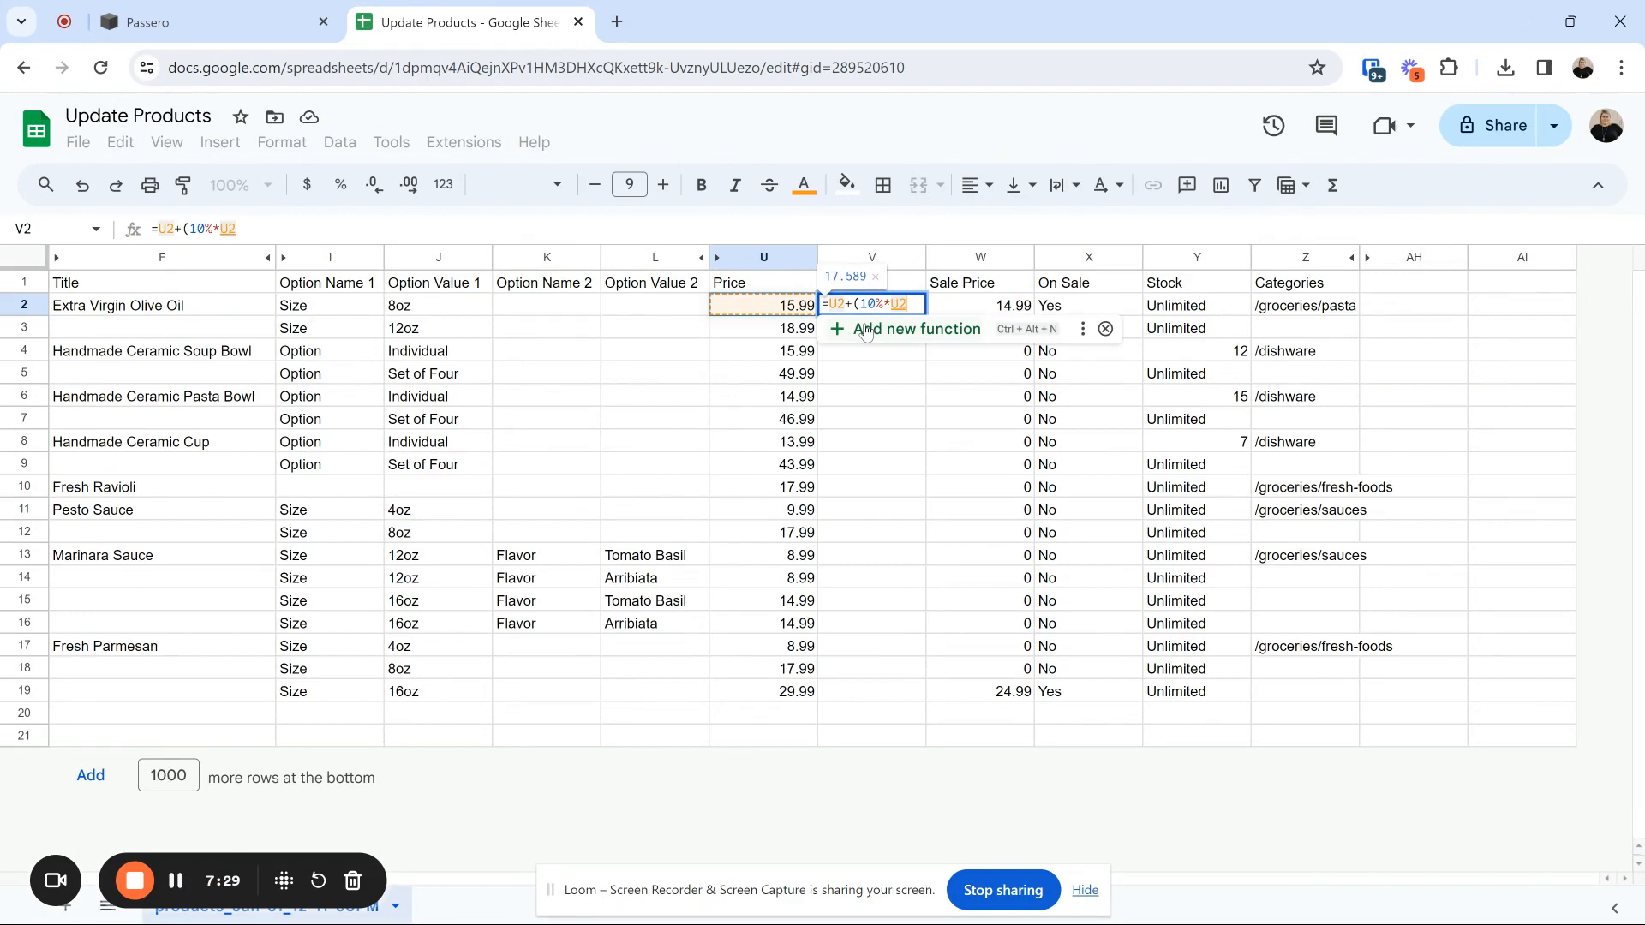
pyautogui.press('Return')
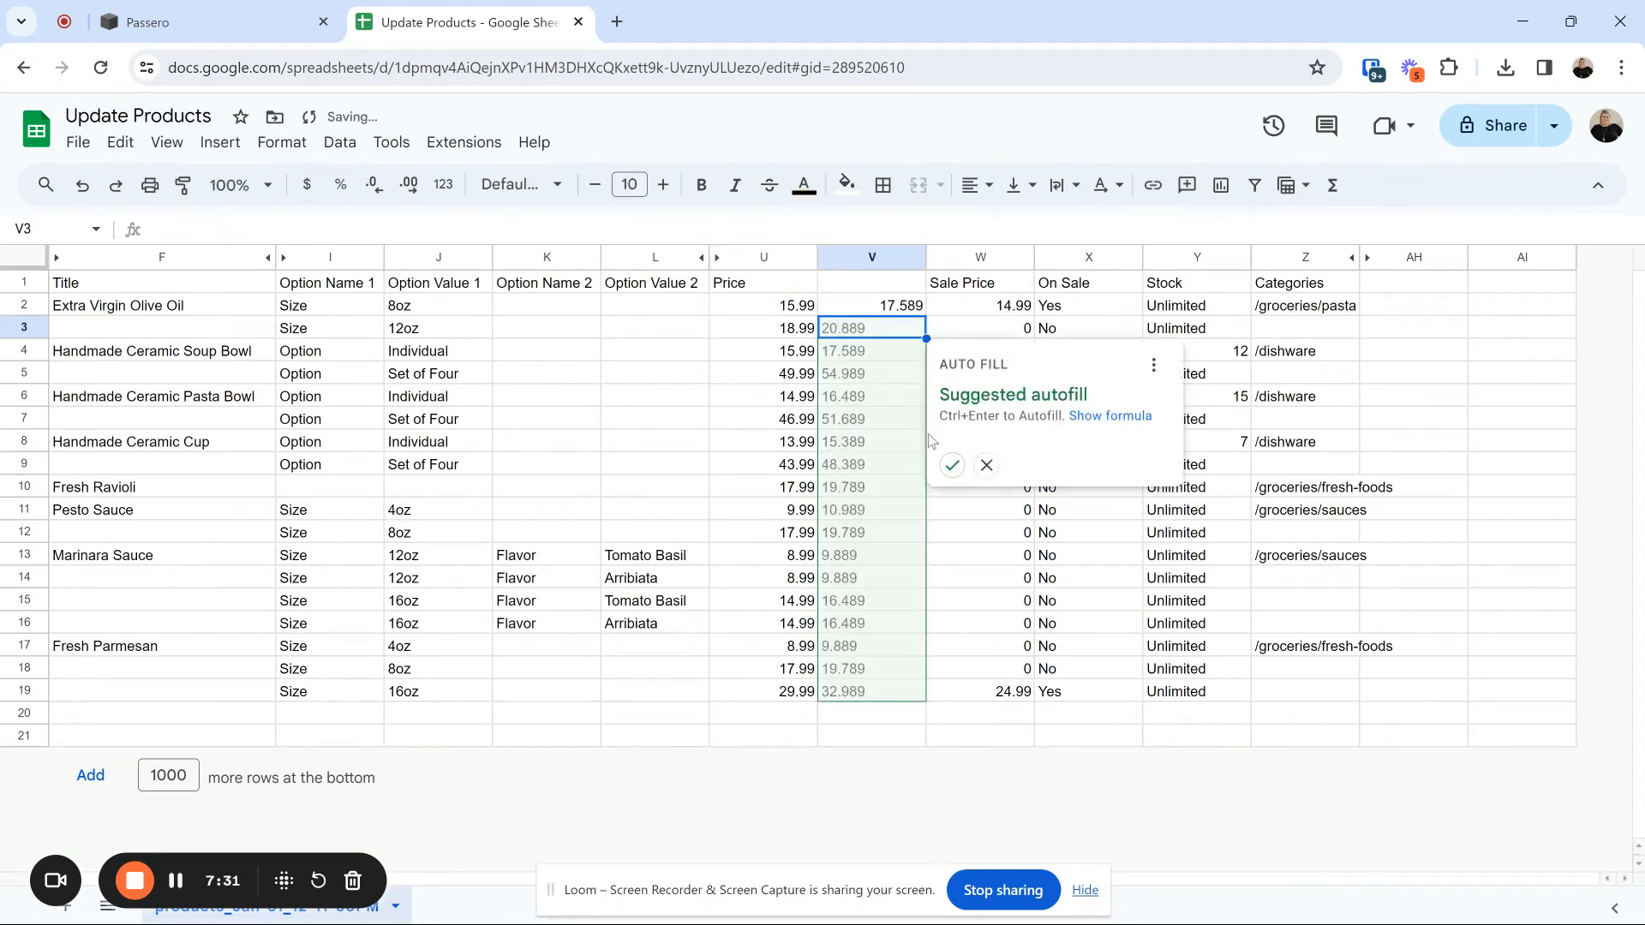
pyautogui.click(952, 465)
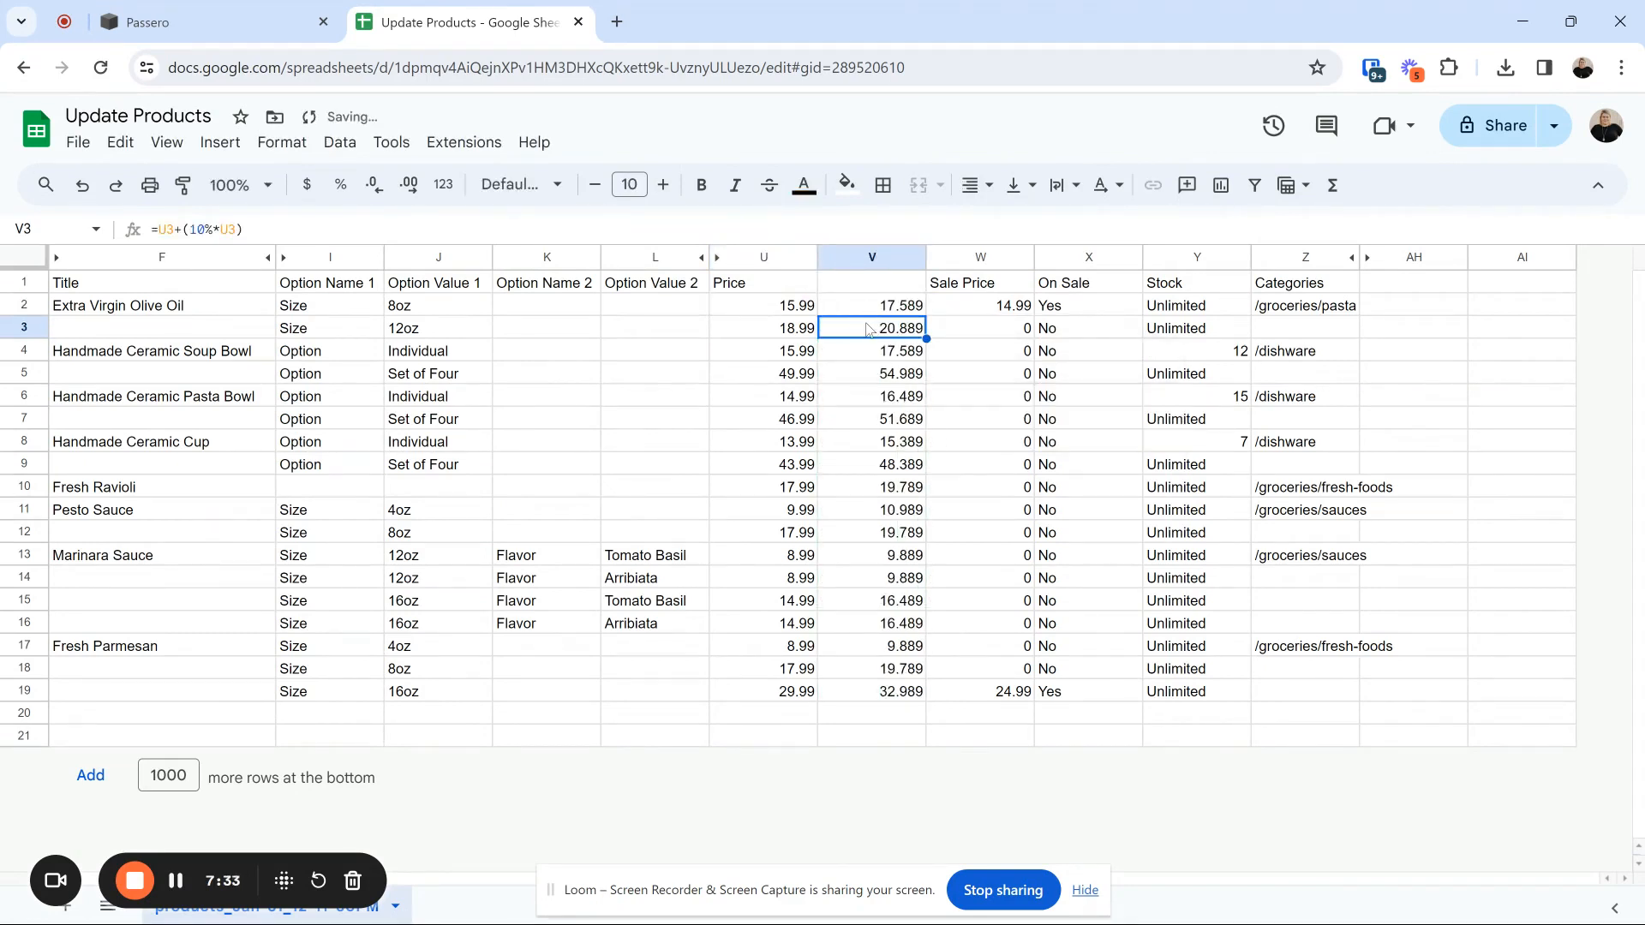
pyautogui.click(913, 691)
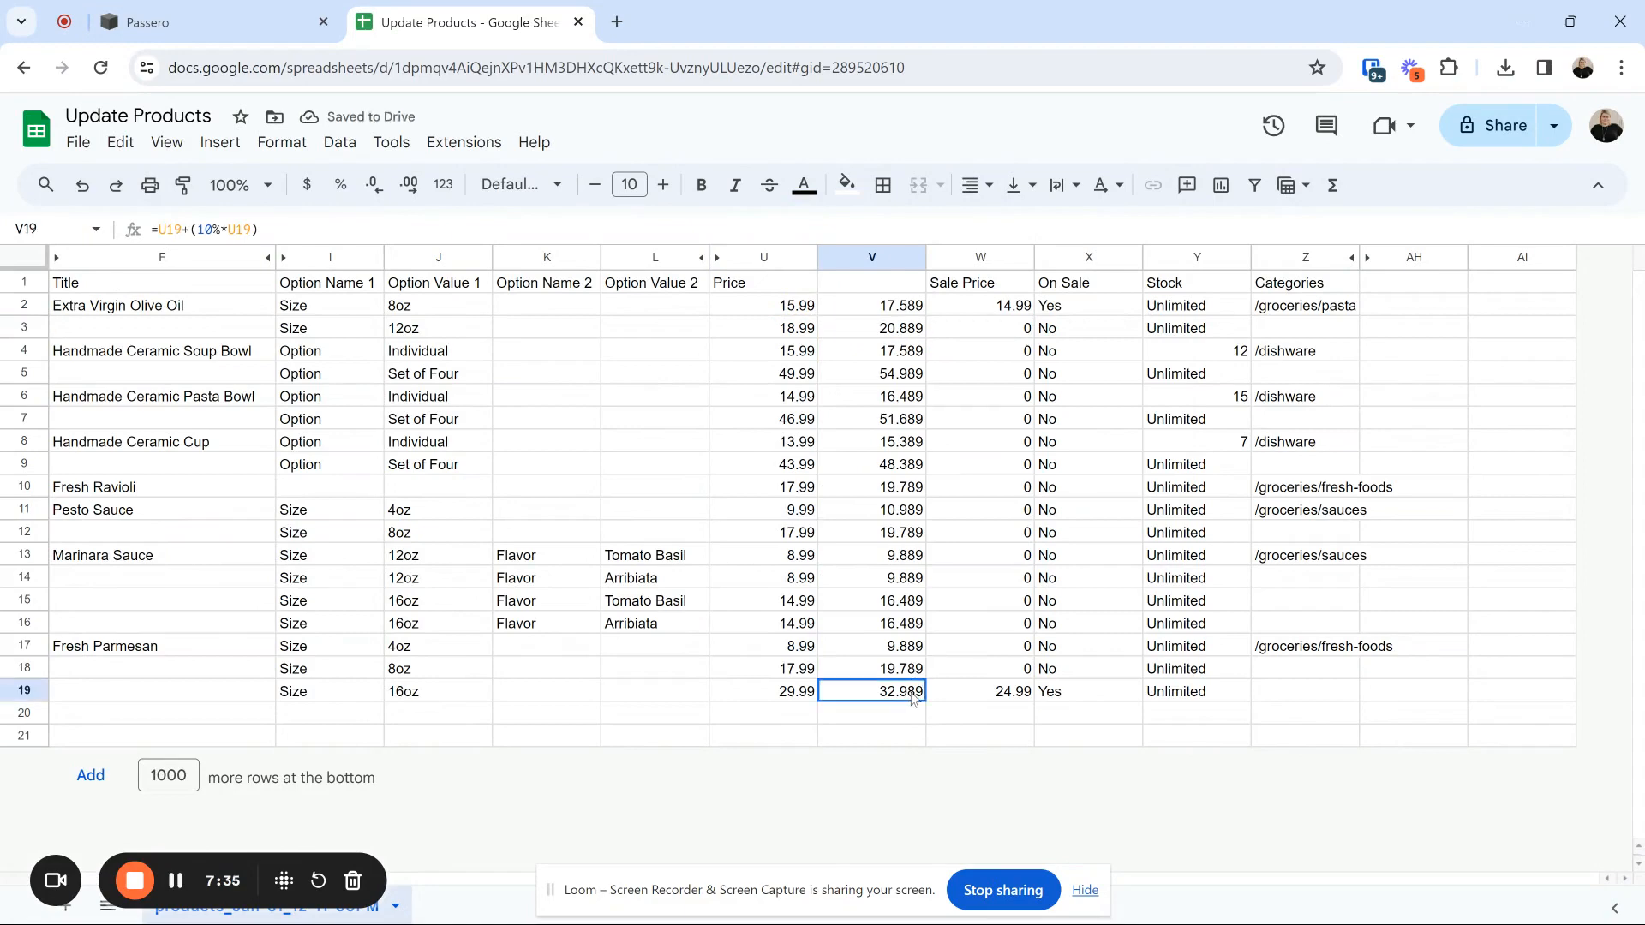
# - Copy the increased prices in V2:V19 and paste them as values only over the Price column from U2
pyautogui.moveTo(873, 307); pyautogui.dragTo(908, 701)
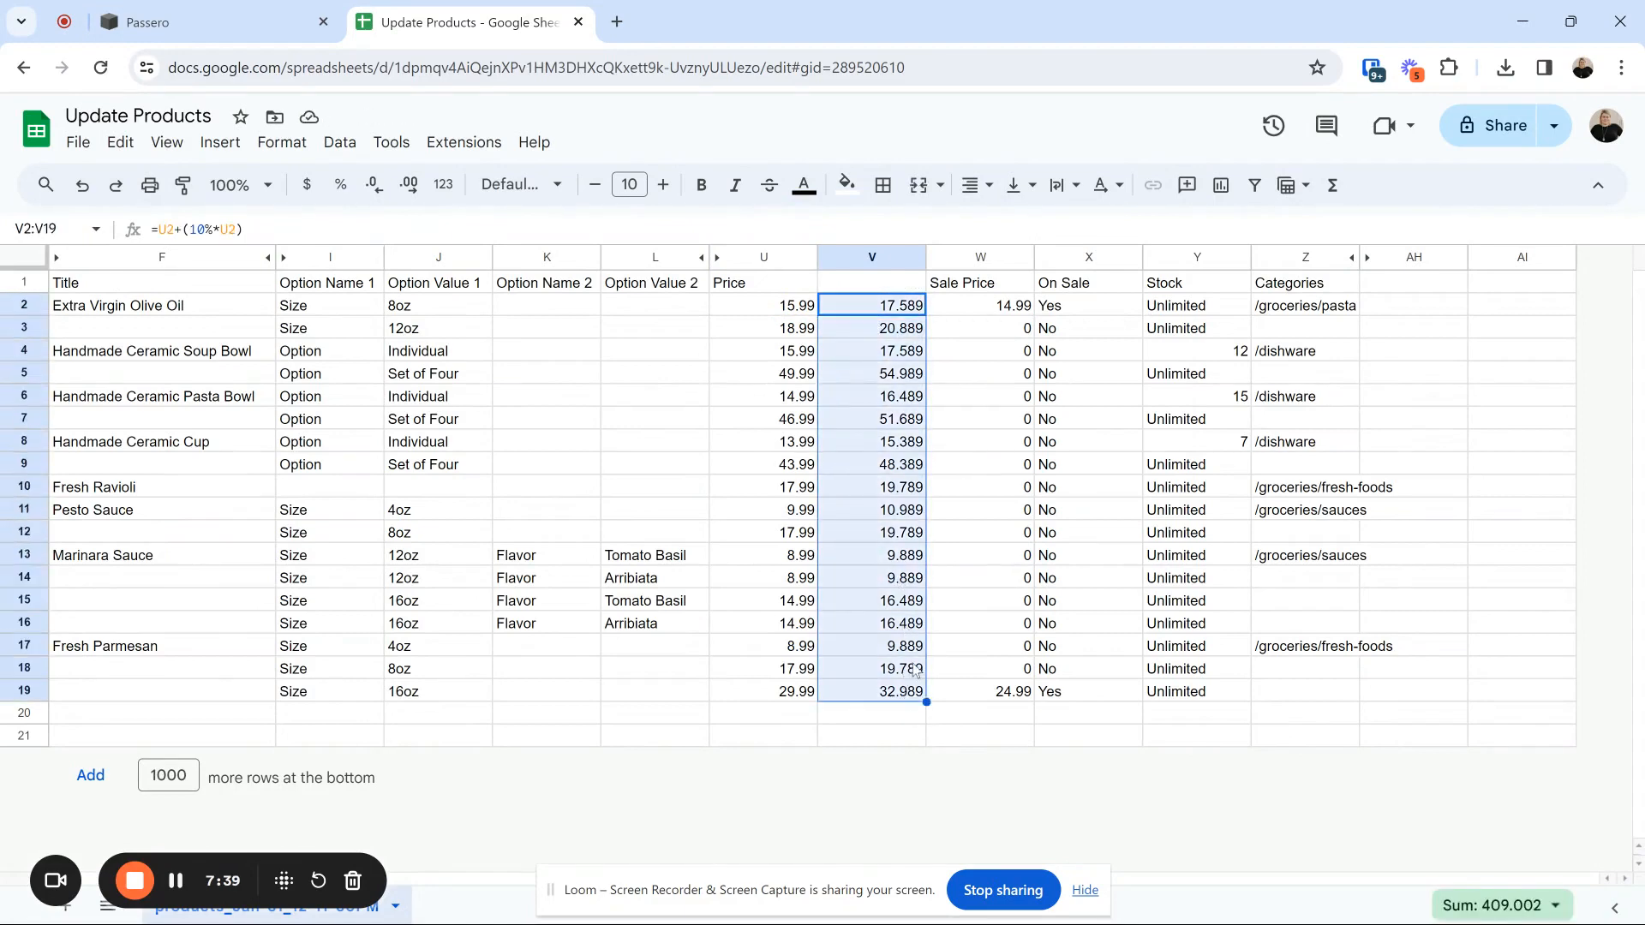
pyautogui.hotkey('ctrl', 'c')
pyautogui.click(762, 312)
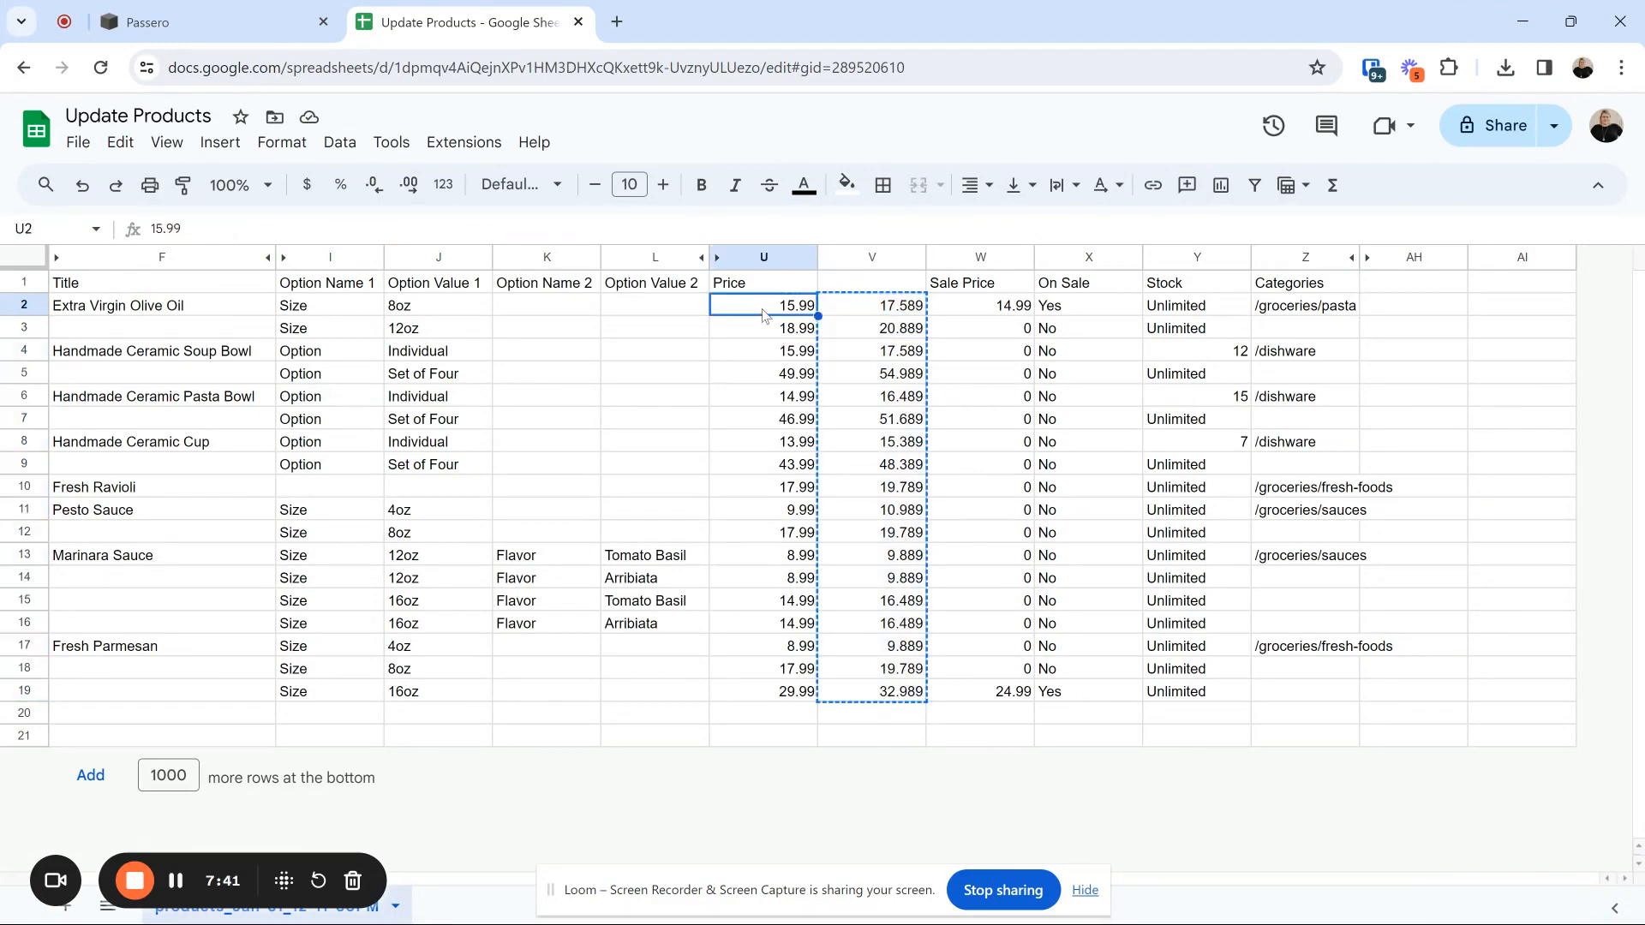
pyautogui.hotkey('ctrl', 'v')
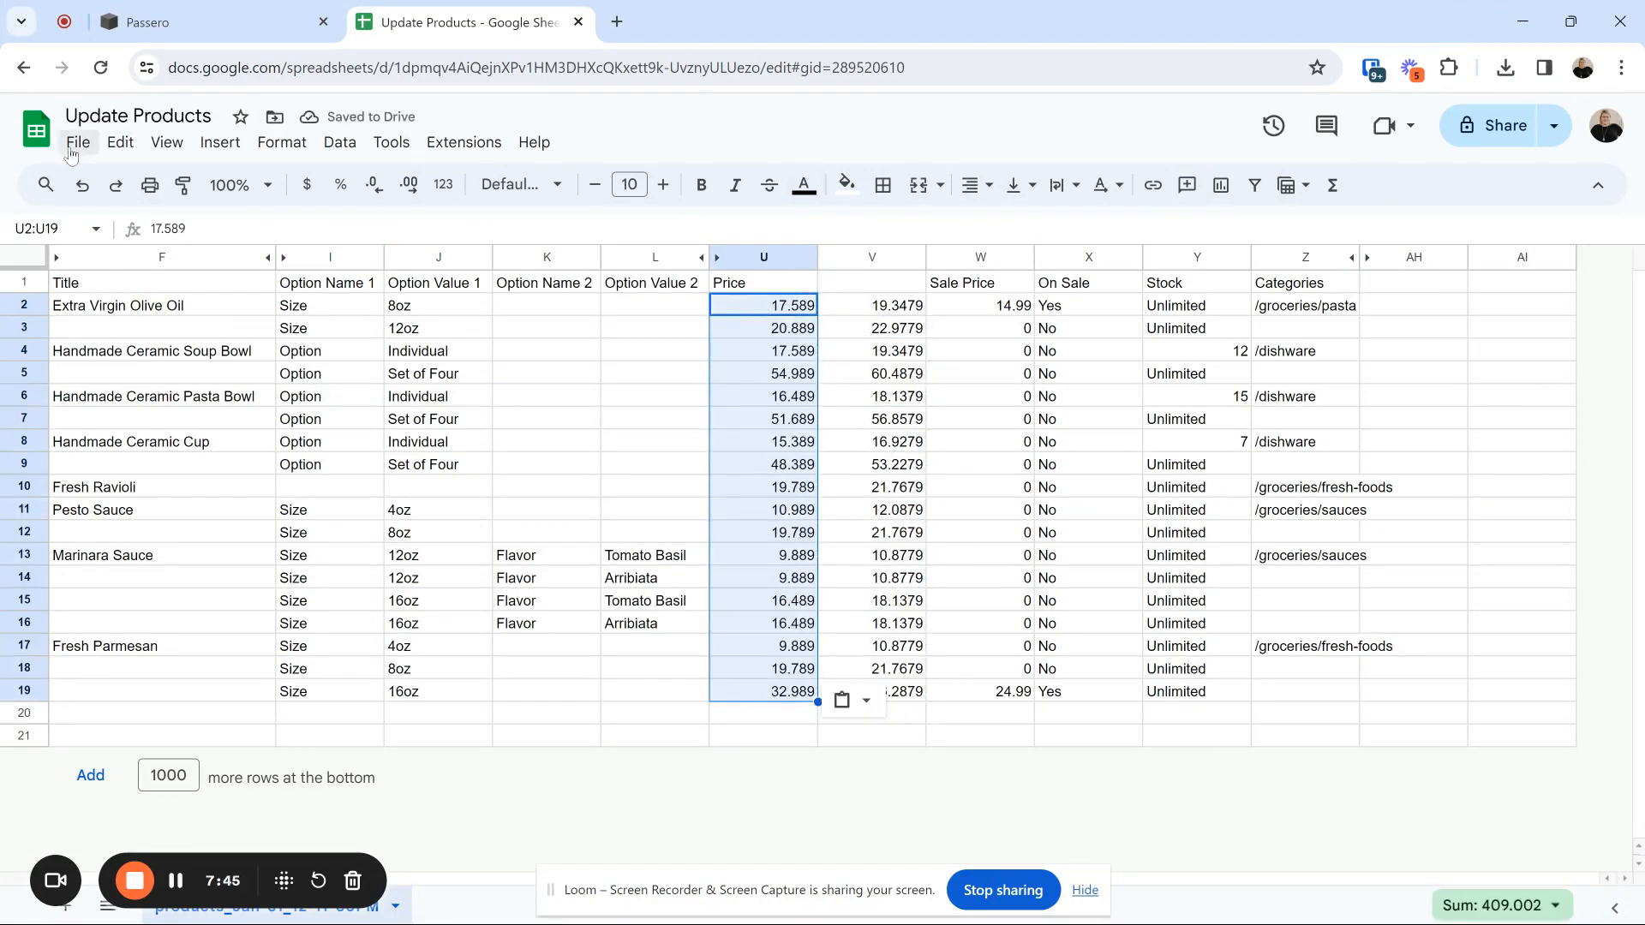
pyautogui.click(120, 142)
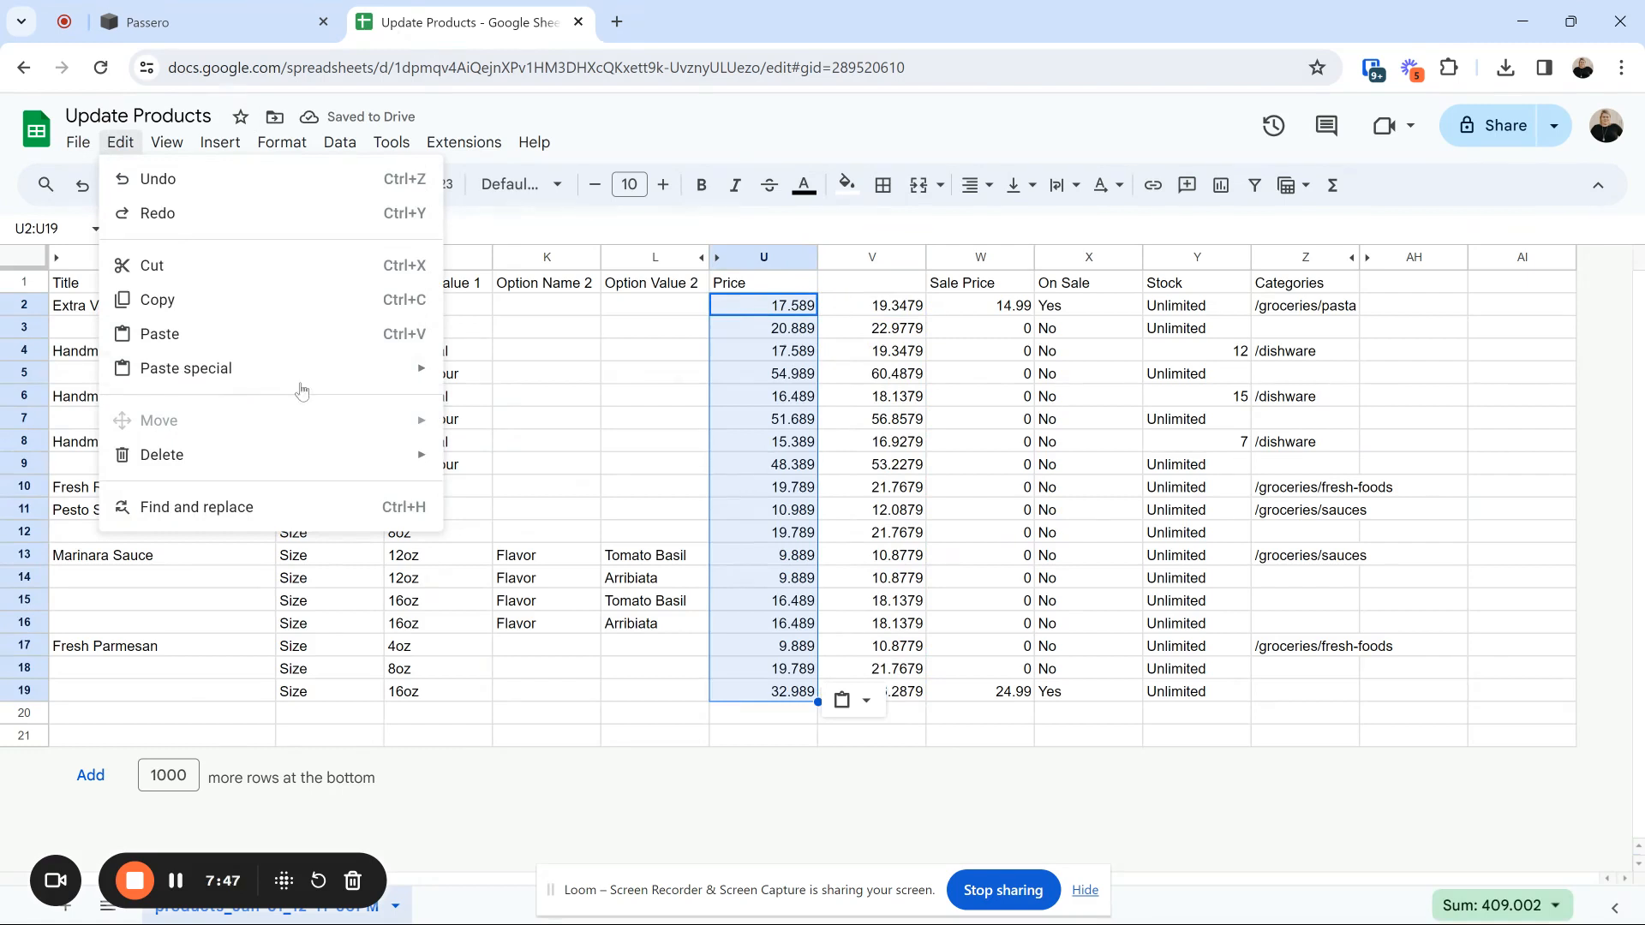
pyautogui.moveTo(310, 372)
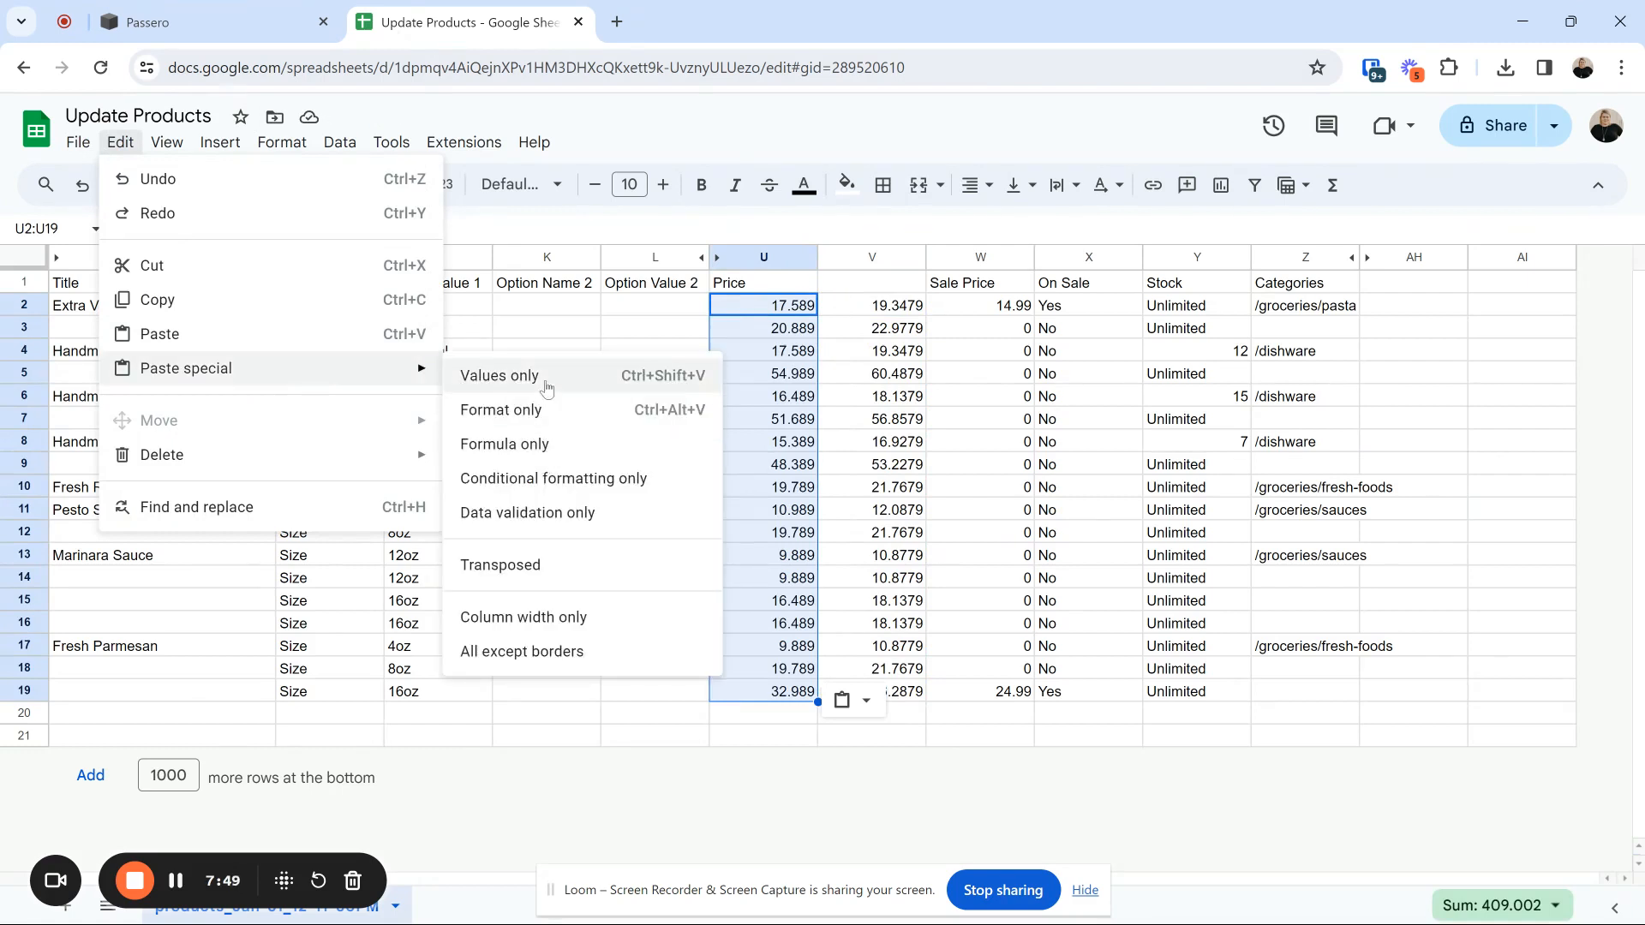
pyautogui.click(499, 376)
pyautogui.click(788, 347)
pyautogui.click(787, 299)
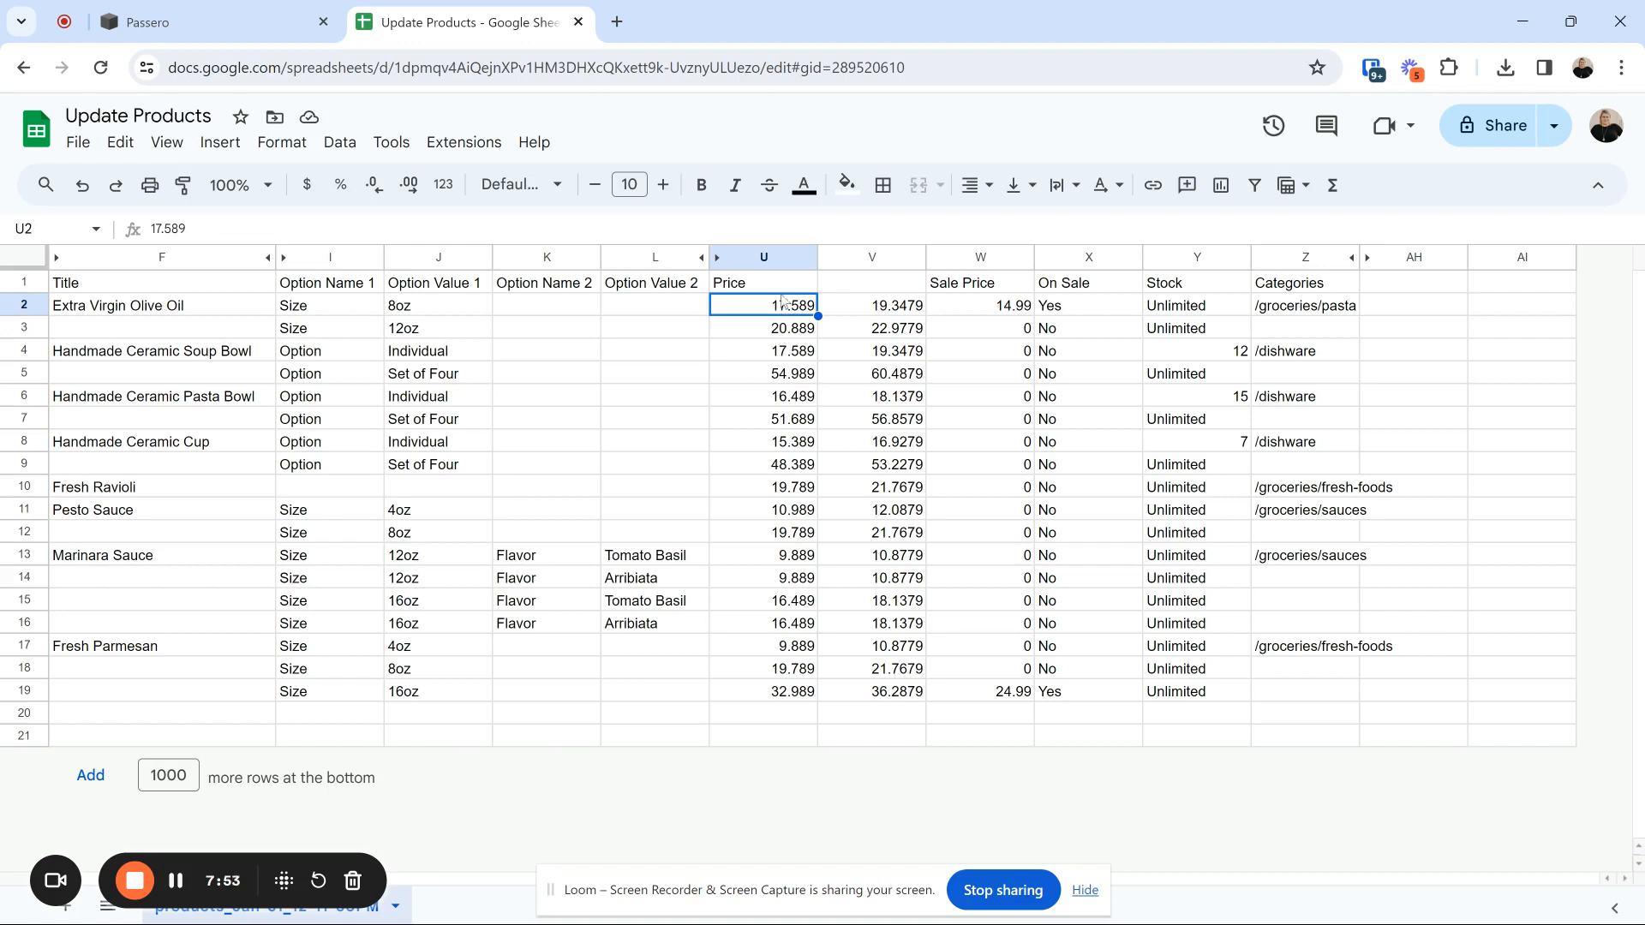
# - Delete the helper column V beside Price and check the first few cells of the Price column
pyautogui.rightClick(842, 262)
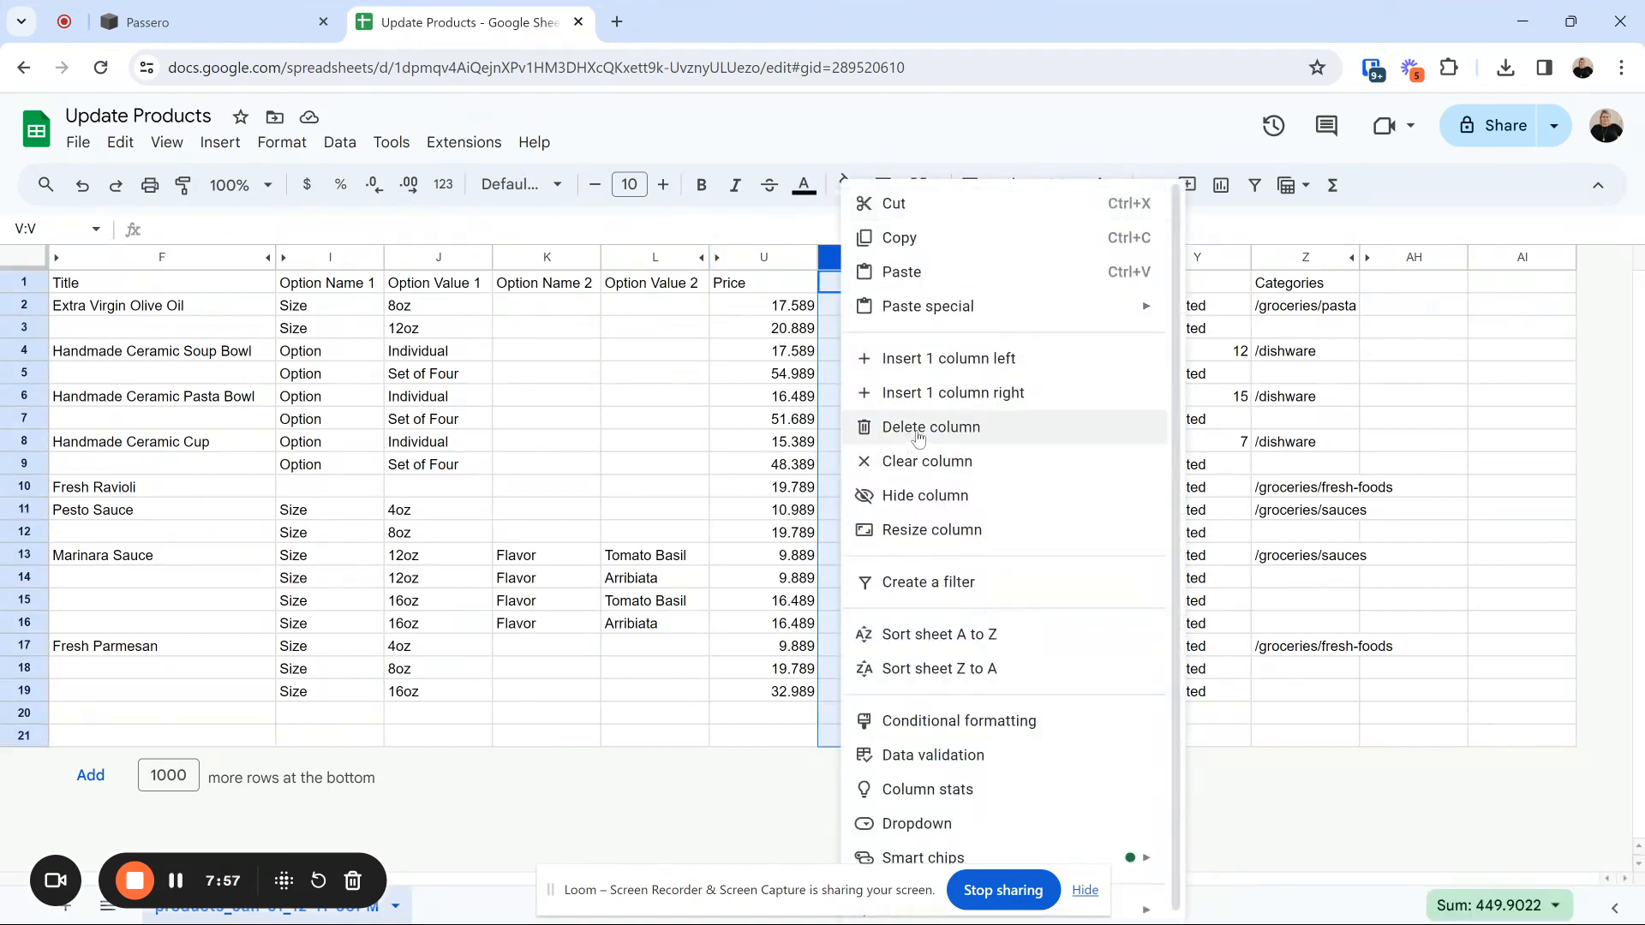
pyautogui.click(919, 426)
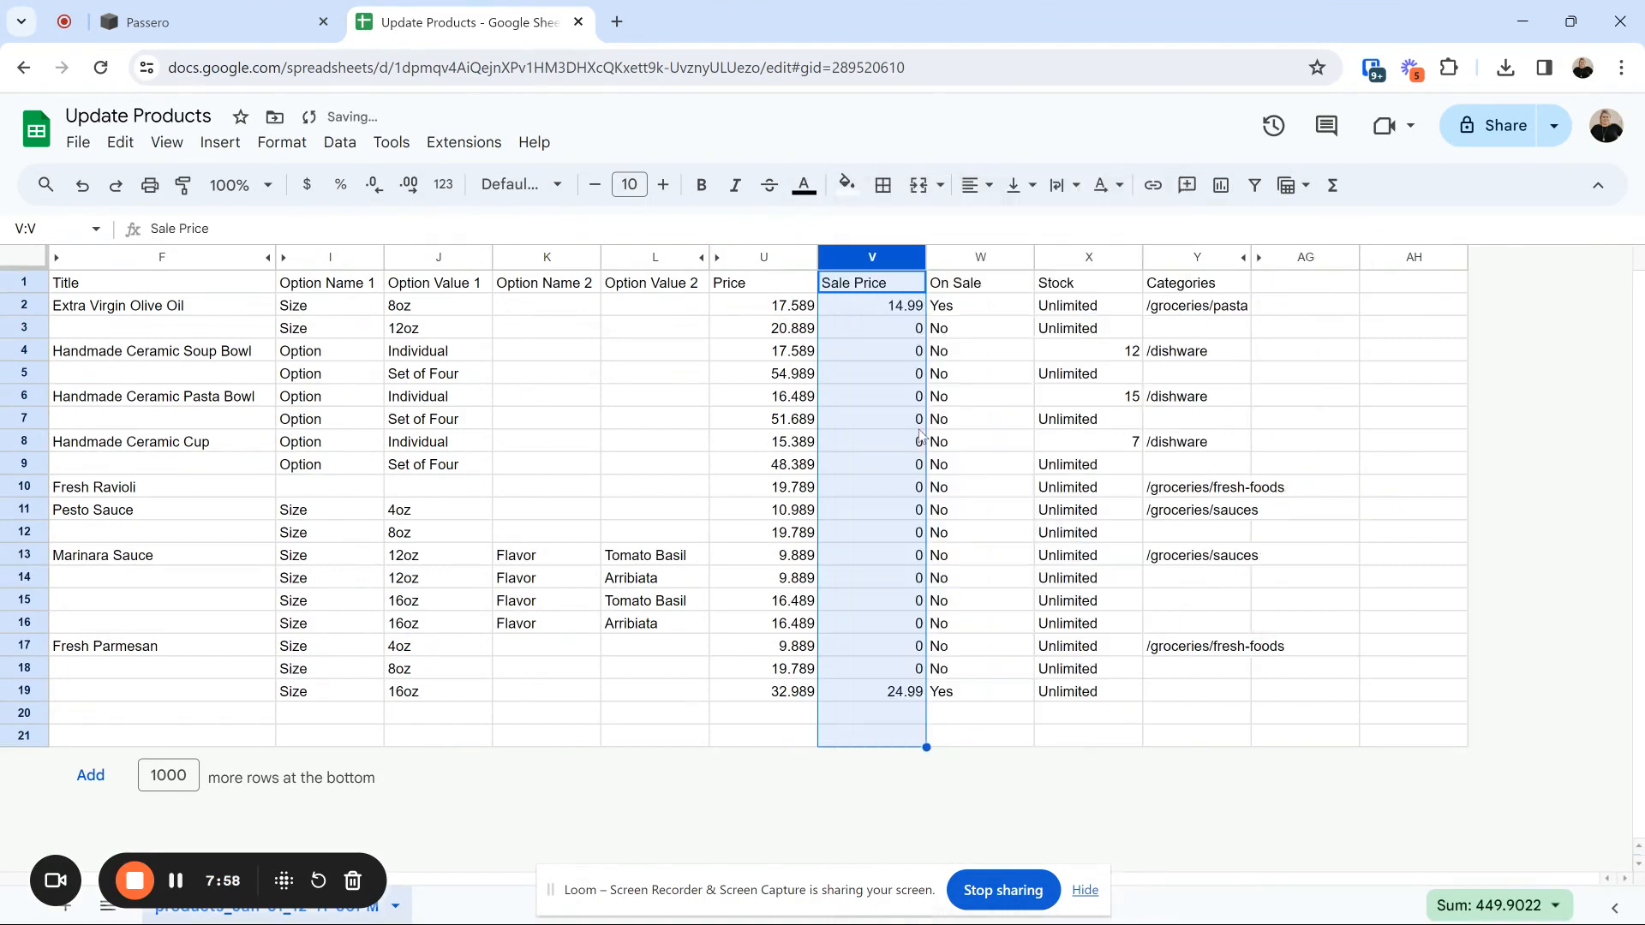
pyautogui.click(744, 302)
pyautogui.press('Down')
pyautogui.press('Down')
pyautogui.press('Down')
# - Apply the Number format with two decimals (1,000.12) to the prices in U2:U19
pyautogui.moveTo(789, 309); pyautogui.dragTo(792, 691)
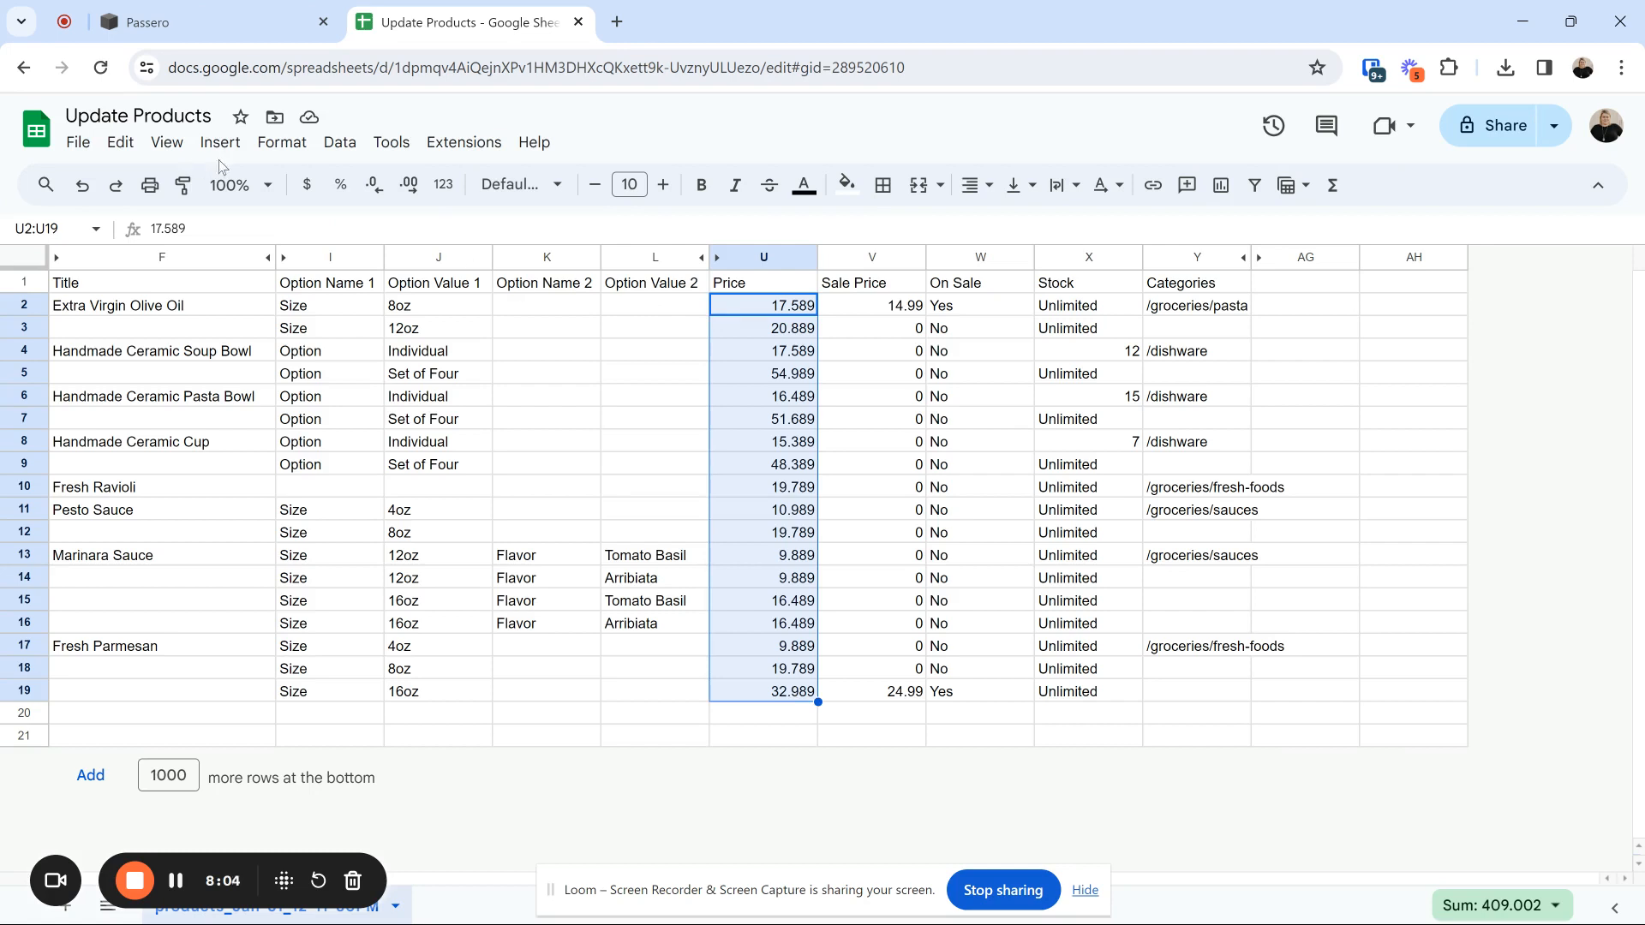
pyautogui.click(282, 142)
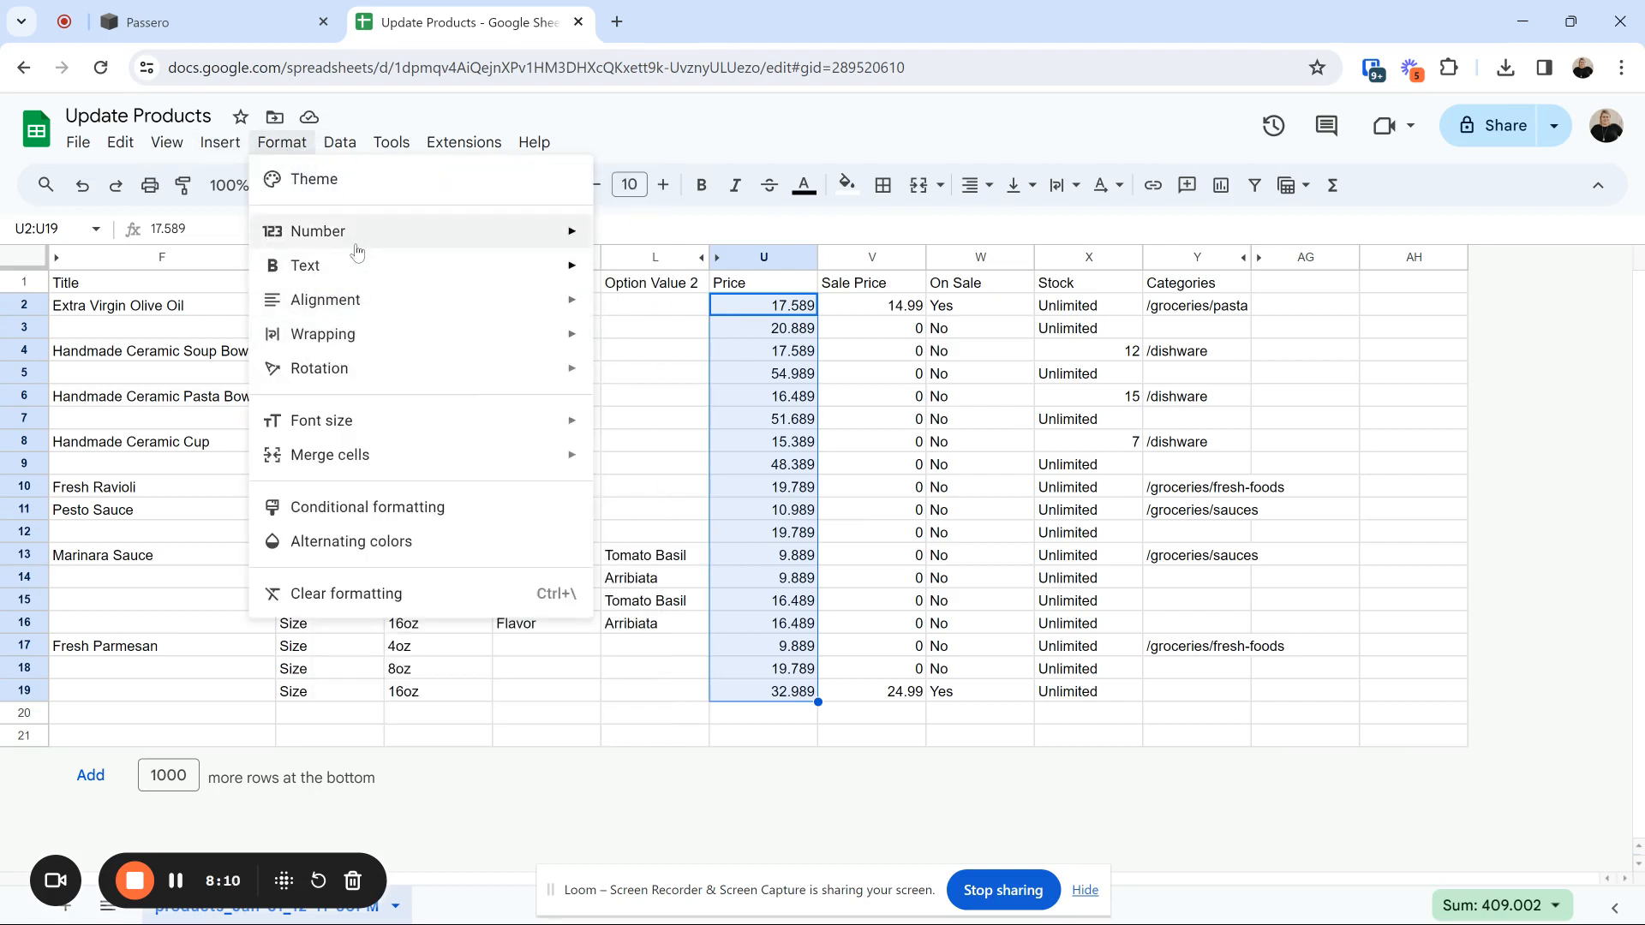
pyautogui.moveTo(358, 249)
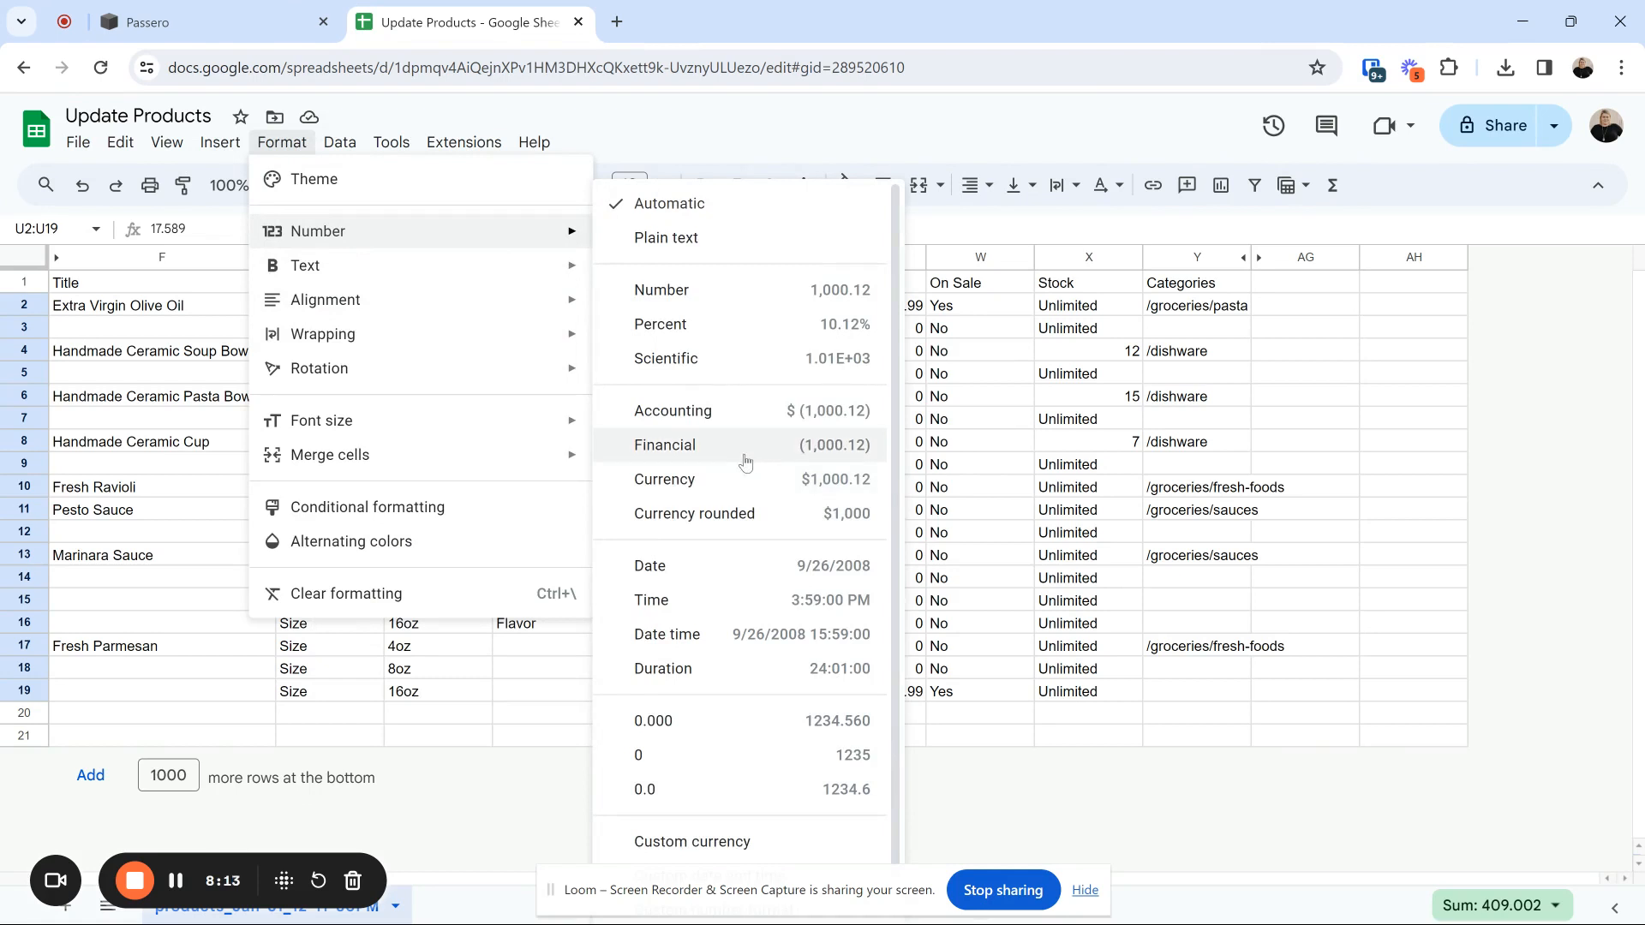
pyautogui.click(740, 296)
pyautogui.click(763, 372)
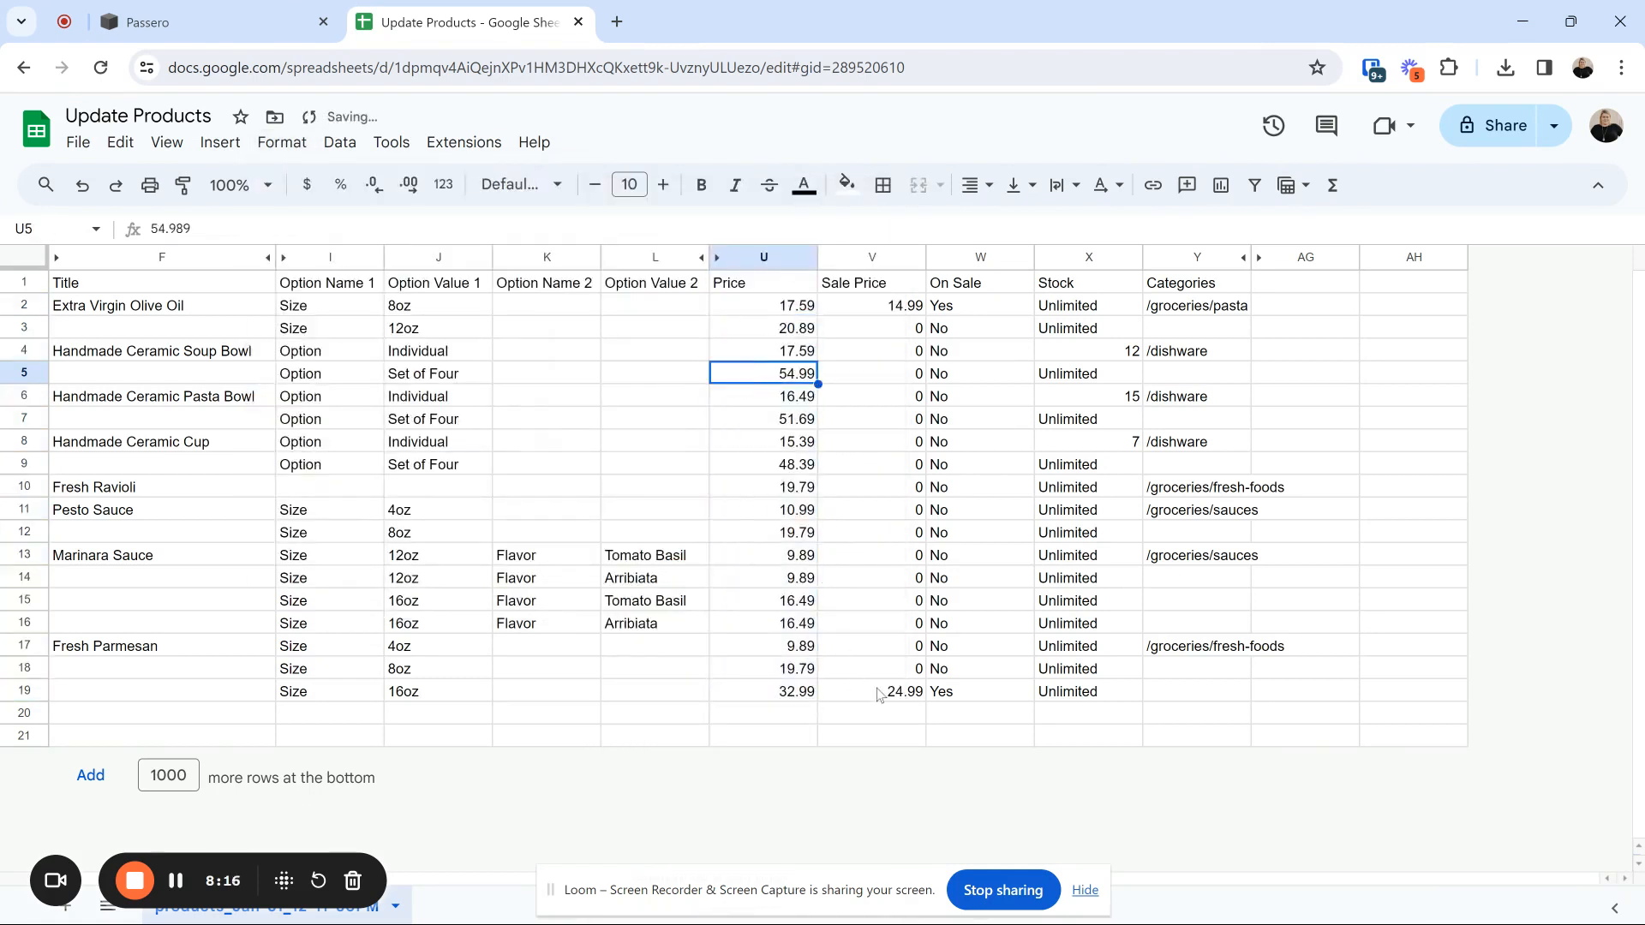